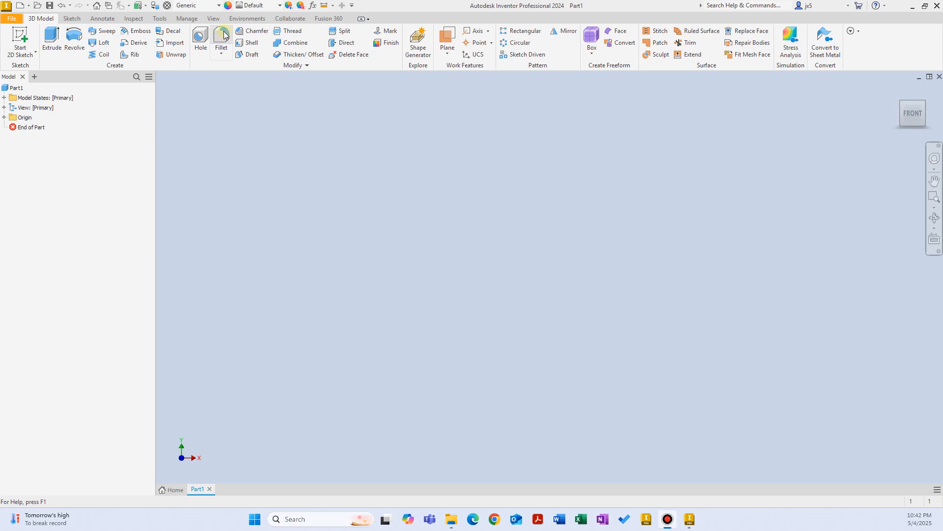
Start a new 2D sketch on the XY plane.
right_click(280, 106)
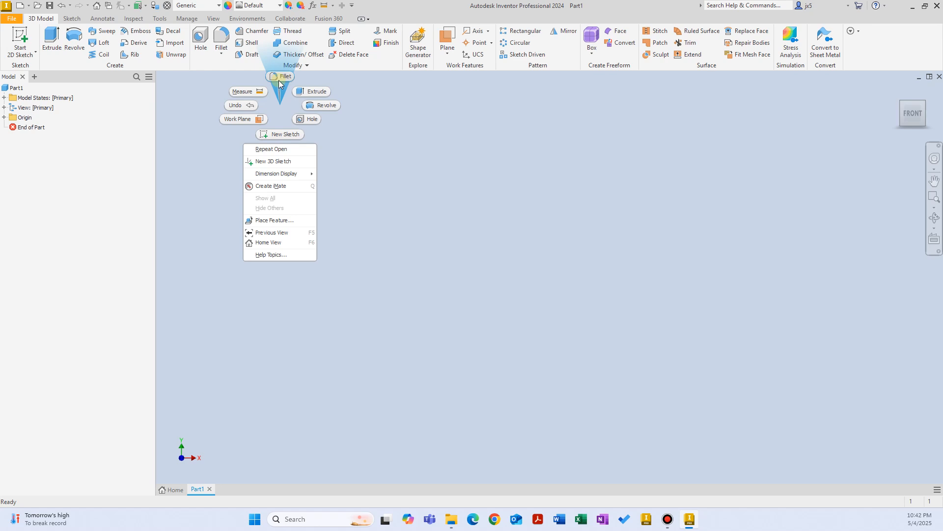
left_click(279, 102)
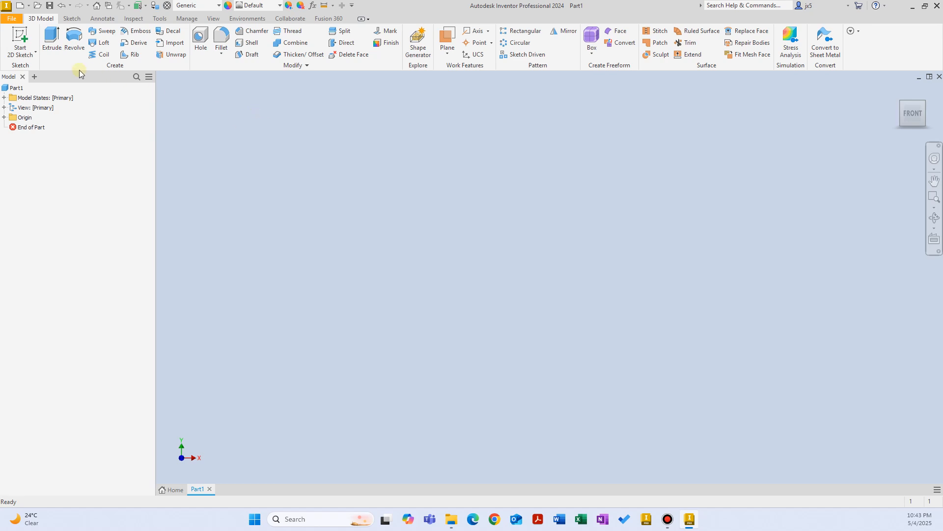
left_click(20, 41)
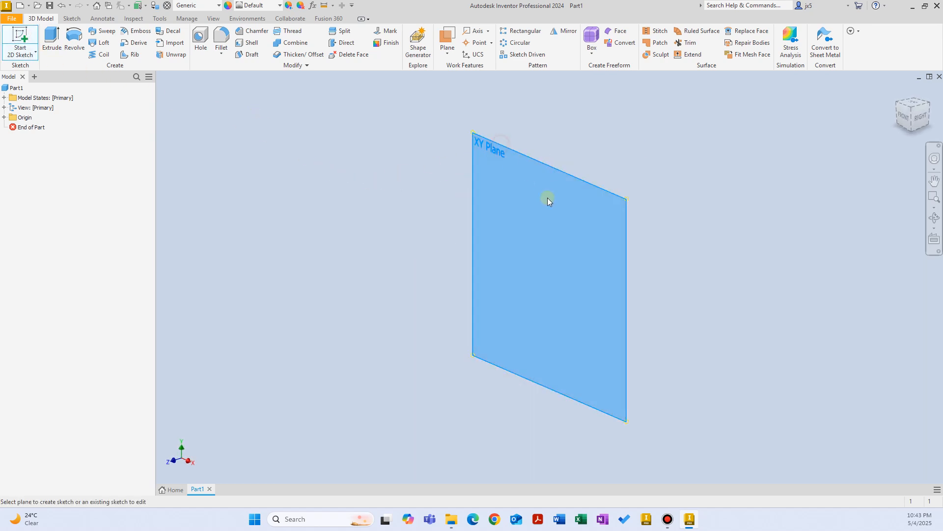
left_click(547, 198)
middle_click_drag(440, 225, 372, 240)
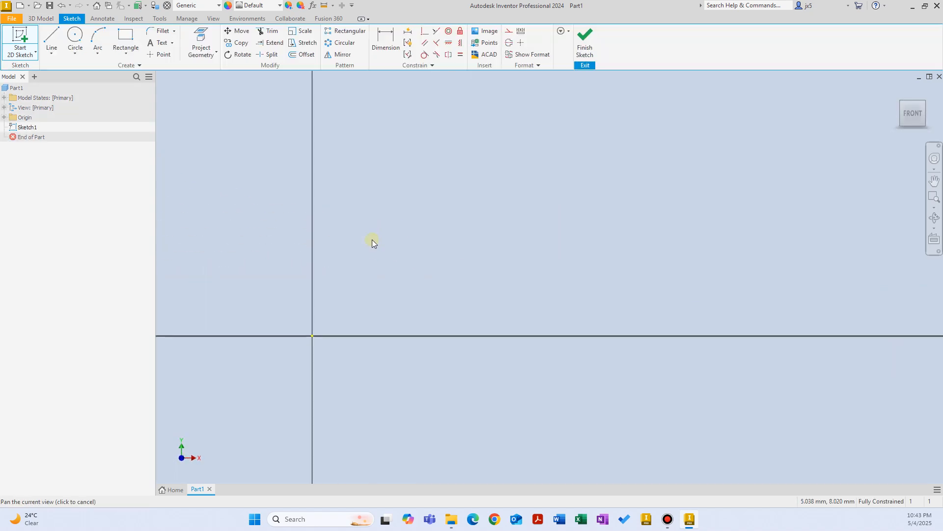
right_click(402, 202)
key("Escape")
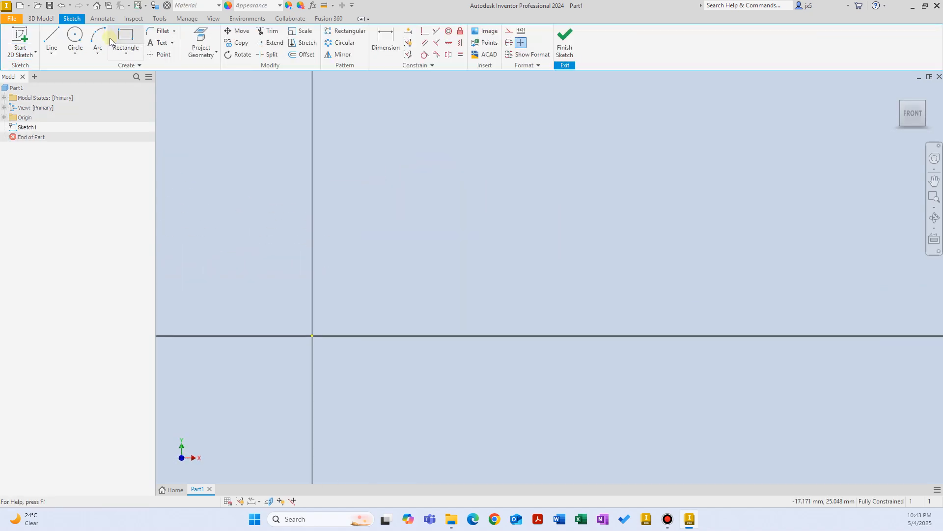
Draw a two-point centre rectangle centred on the origin.
left_click(125, 51)
left_click(109, 110)
middle_click_drag(322, 300, 462, 246)
left_click(452, 281)
left_click(692, 134)
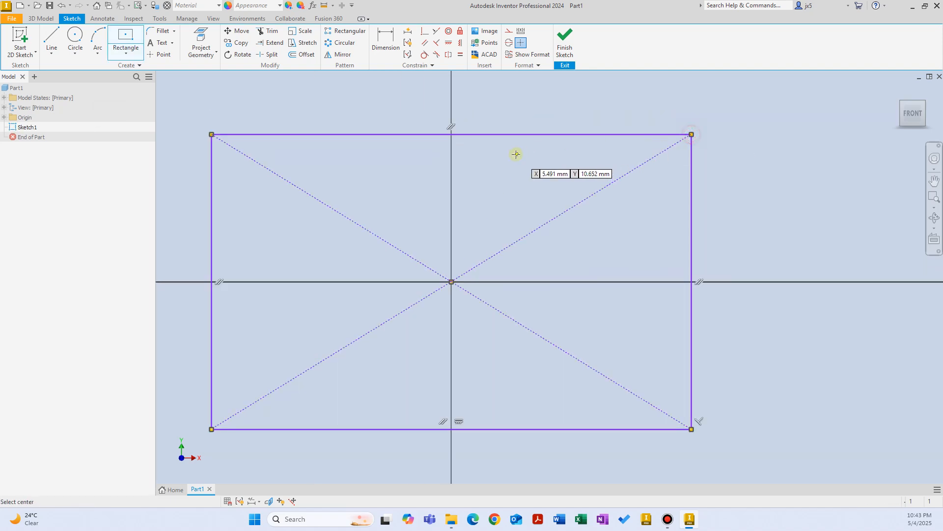
right_click(515, 154)
left_click(546, 154)
Dimension the rectangle 120 wide by 100 high and finish the sketch.
right_click(547, 154)
left_click(526, 168)
left_click(516, 134)
left_click(504, 110)
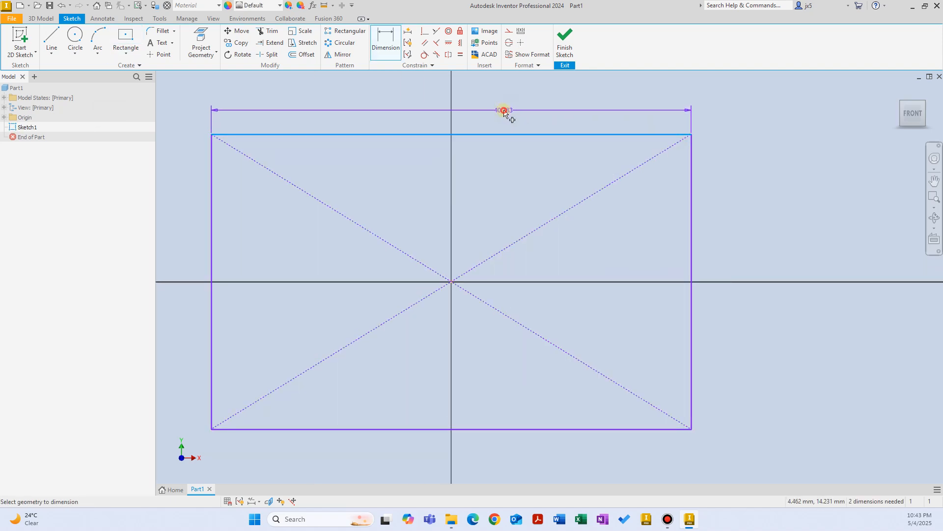
type("120")
key("Return")
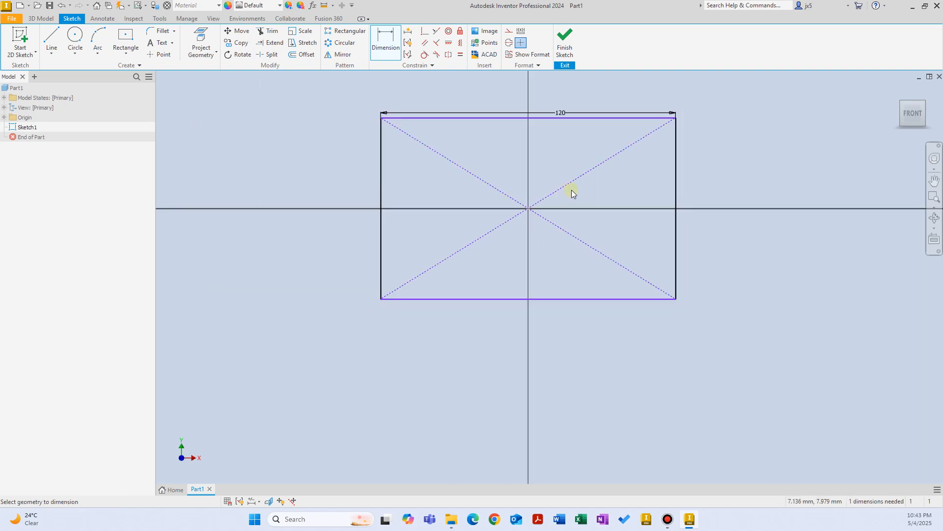
left_click(553, 212)
left_click(584, 210)
type("100")
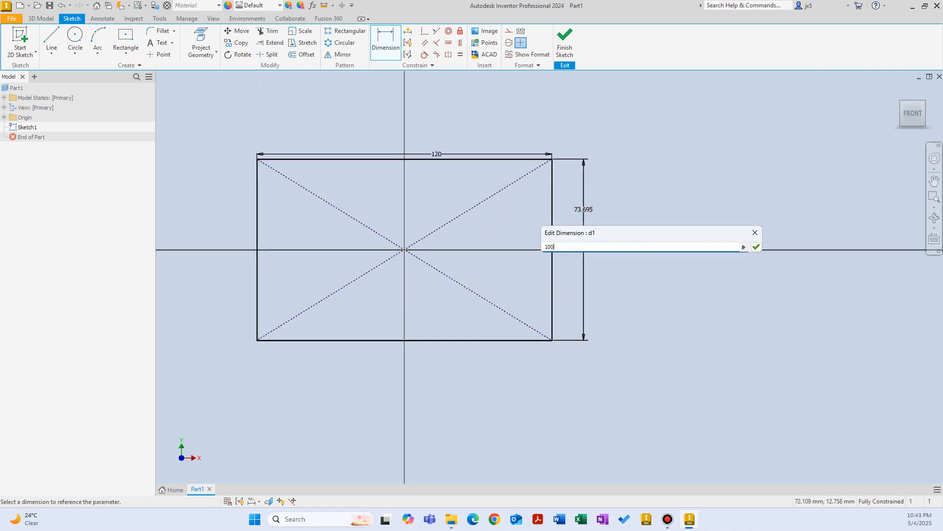
key("Return")
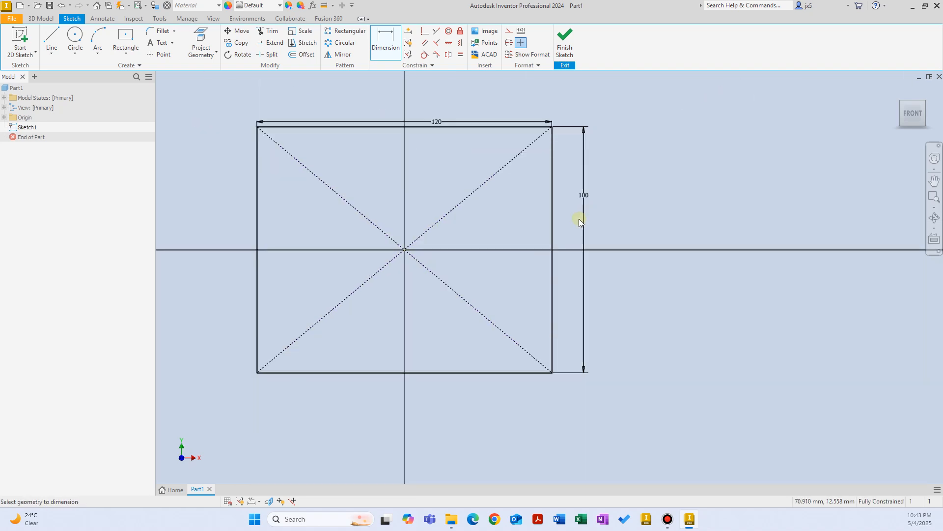
left_click(565, 41)
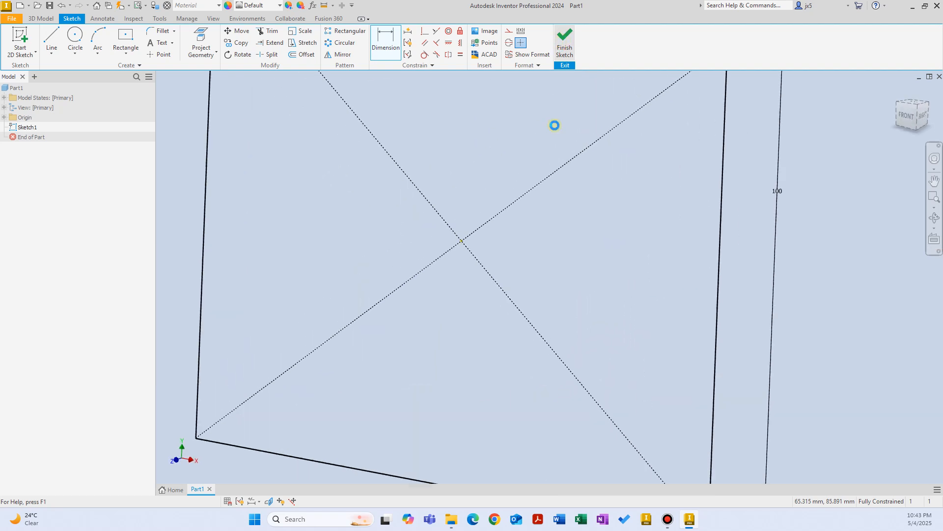
right_click(377, 181)
Extrude the rectangle 10 mm, then sketch on the slab's front face with its outline projected.
left_click(459, 182)
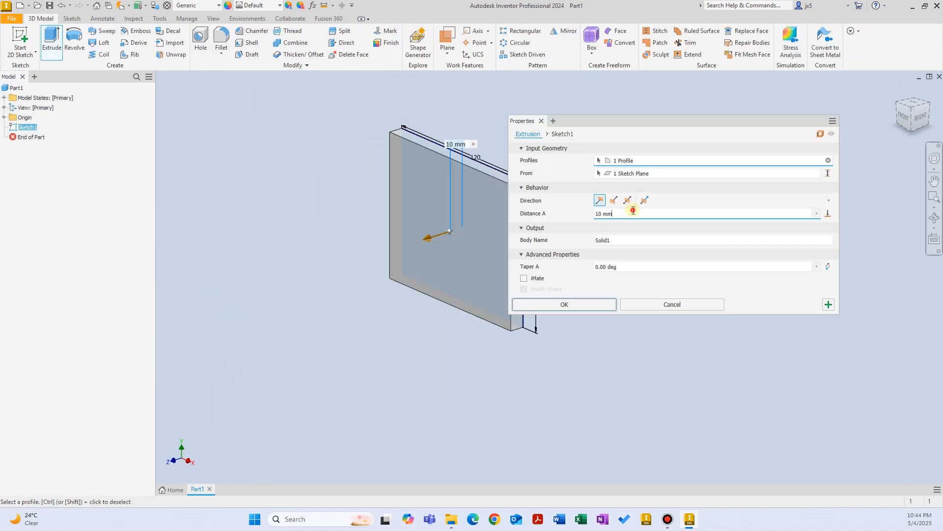
left_click(591, 304)
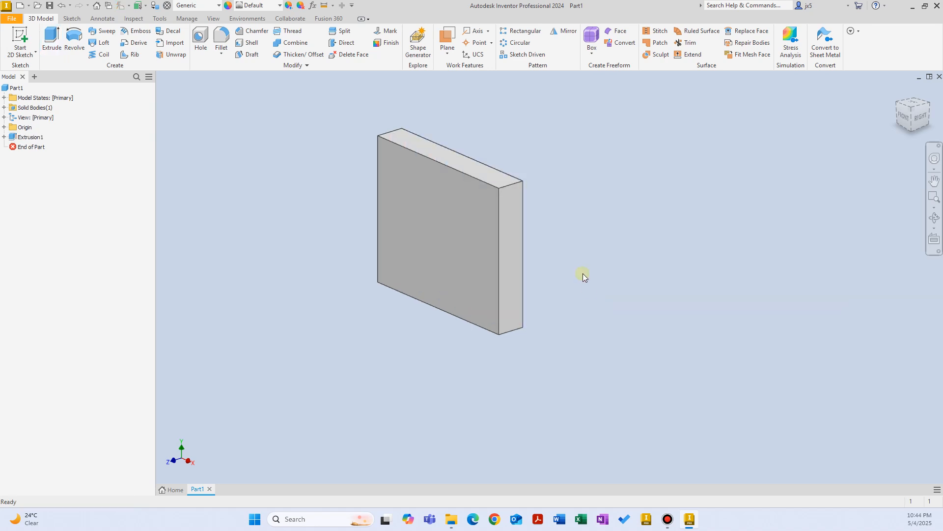
right_click(642, 155)
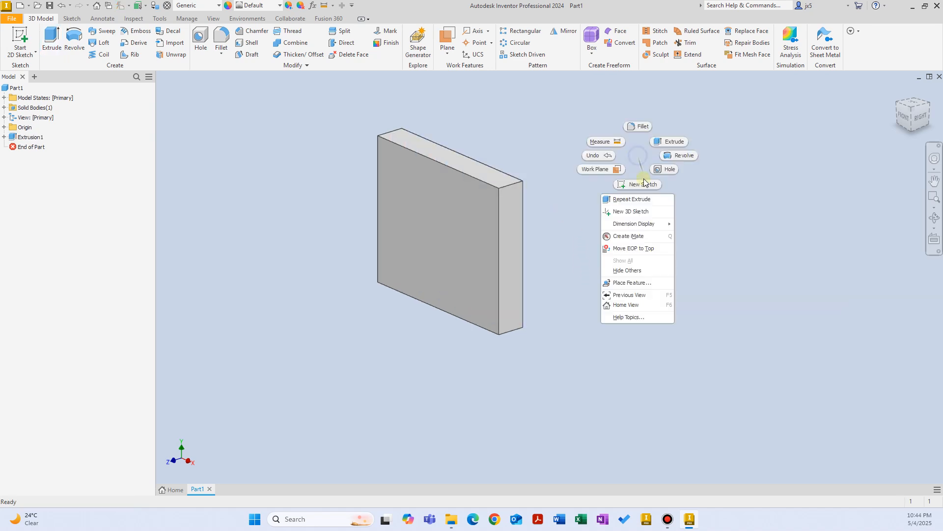
left_click(641, 184)
mouse_move(640, 187)
middle_mouse_down("shift")
mouse_move(630, 198)
mouse_move(602, 185)
middle_mouse_up("shift")
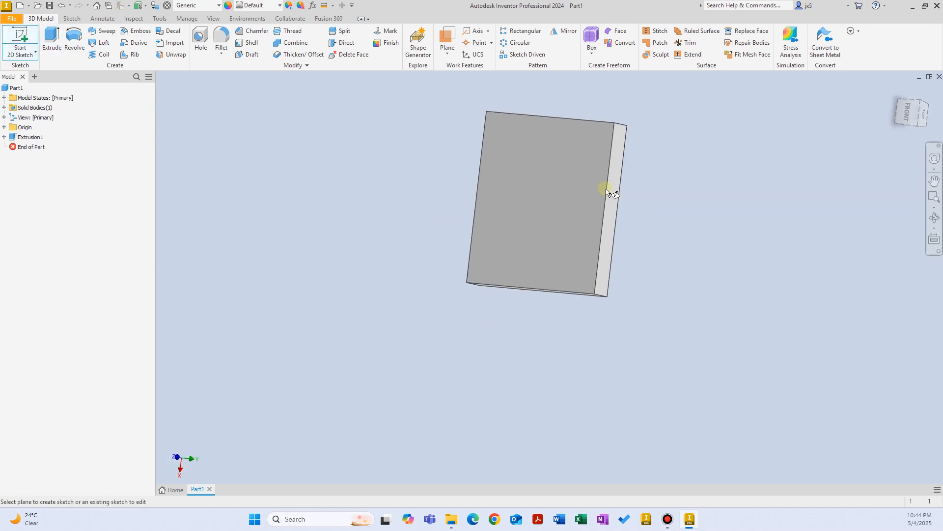
left_click(531, 219)
right_click(686, 202)
left_click(712, 217)
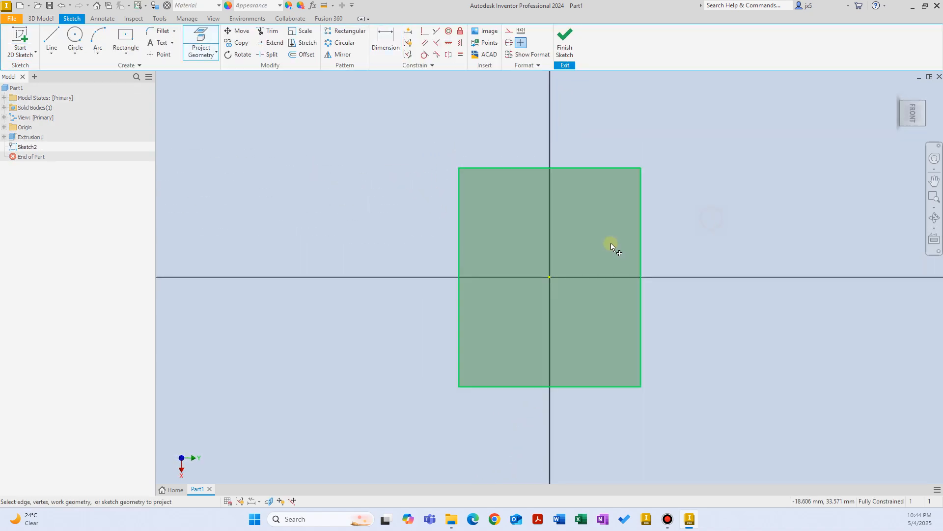
left_click(611, 246)
Draw a line across the face 20 mm above the bottom edge and finish the sketch.
right_click(700, 267)
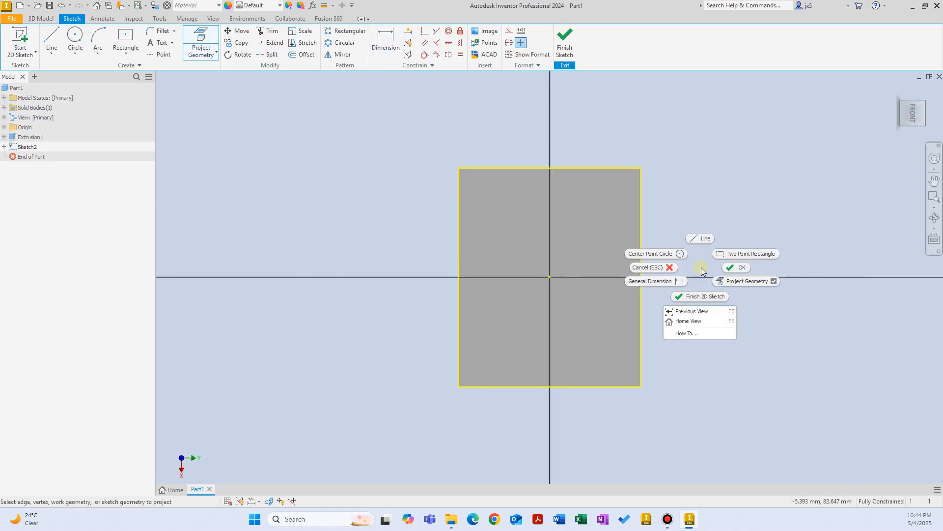
left_click(703, 238)
left_click(459, 355)
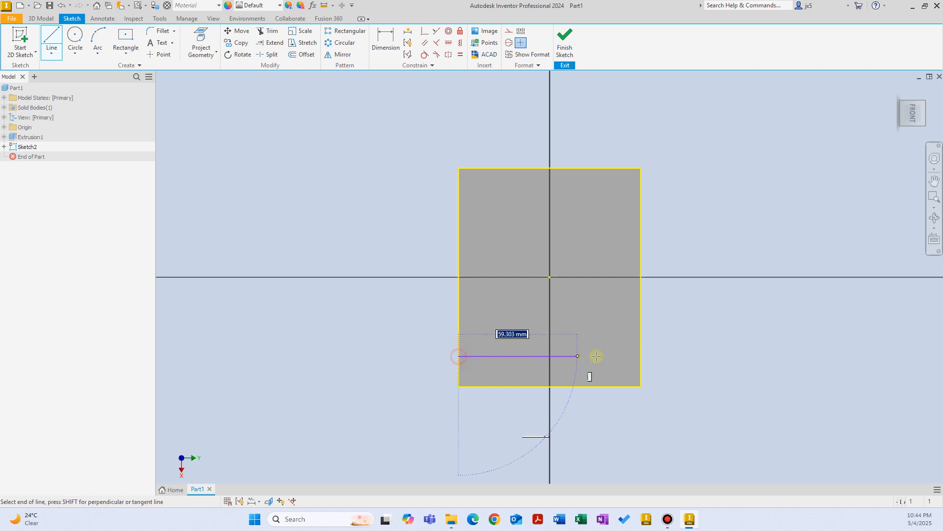
left_click(638, 356)
right_click(681, 329)
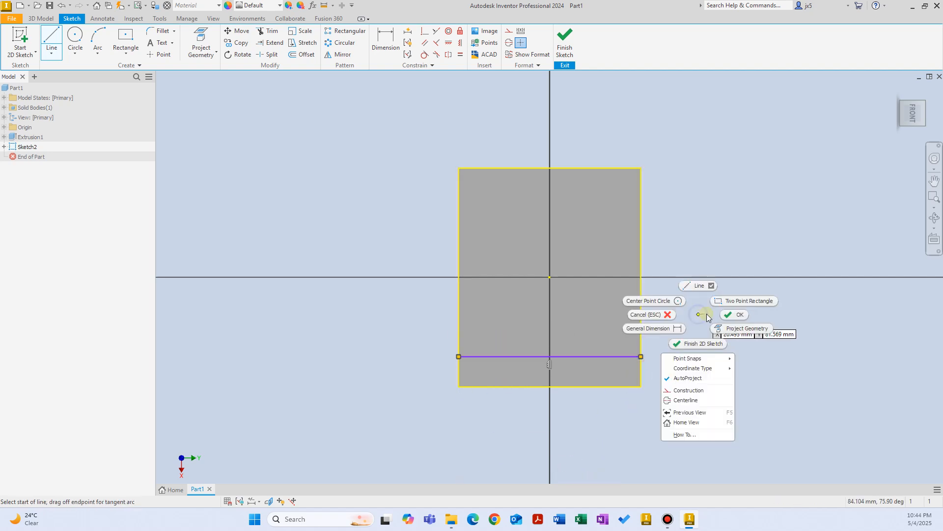
left_click(646, 327)
left_click(609, 357)
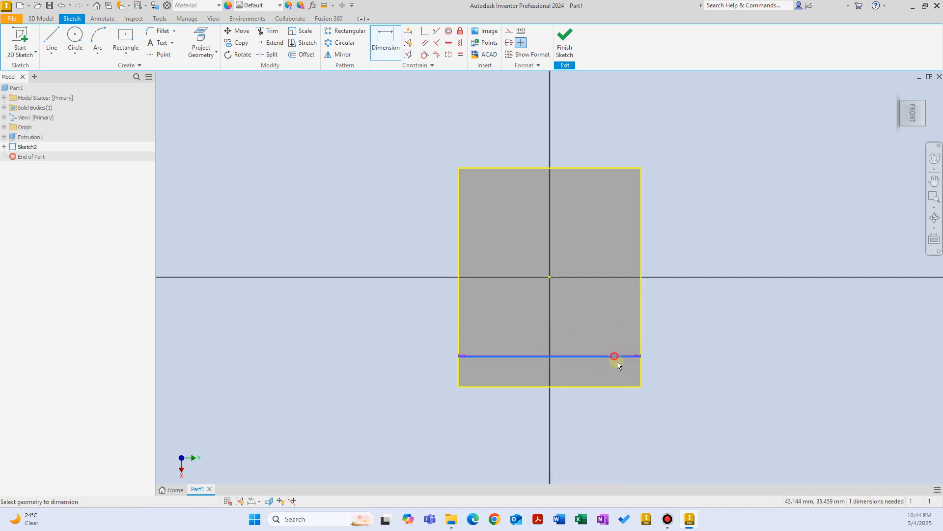
left_click(628, 386)
left_click(671, 373)
type("20")
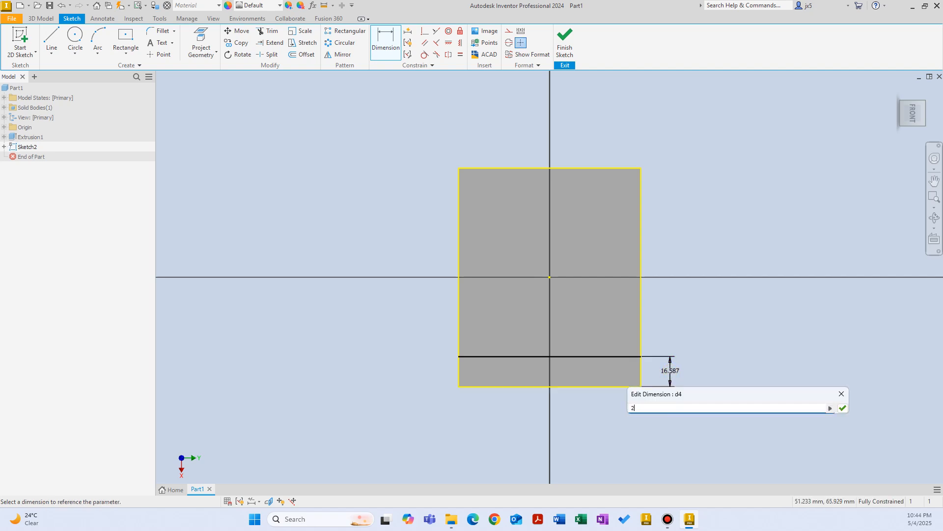
key("Return")
right_click(688, 298)
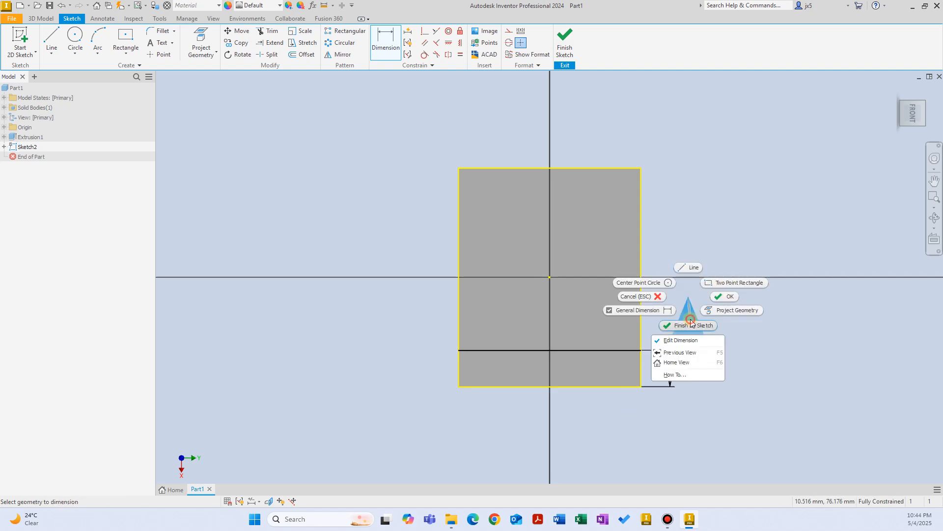
left_click(692, 319)
Extrude the 20 mm bottom strip 100 mm to form the upright wall.
right_click(673, 241)
left_click(702, 224)
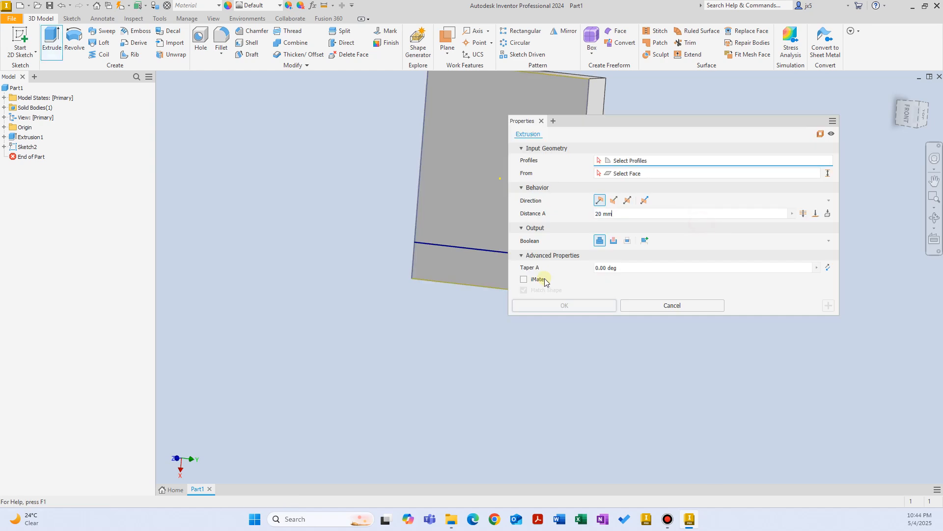
middle_click_drag(411, 304, 366, 313)
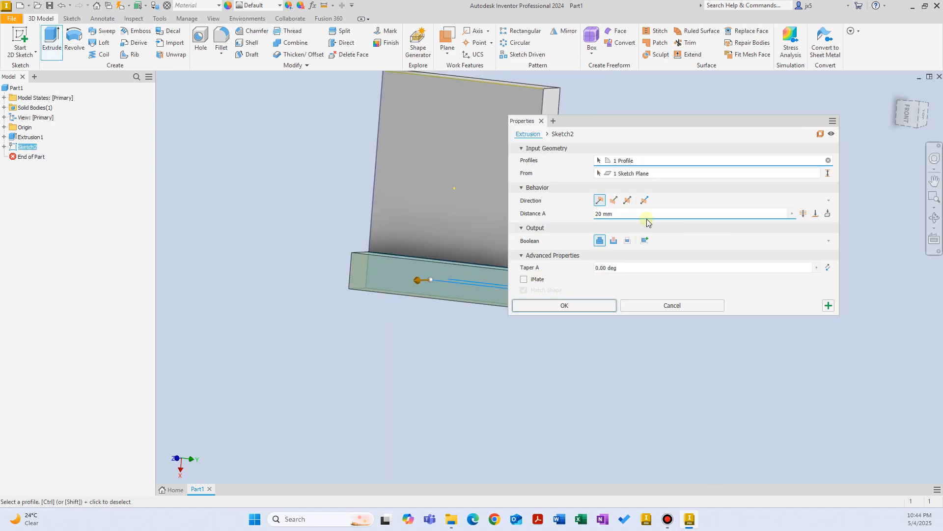
left_click_drag(643, 215, 509, 216)
type("100")
left_click(573, 304)
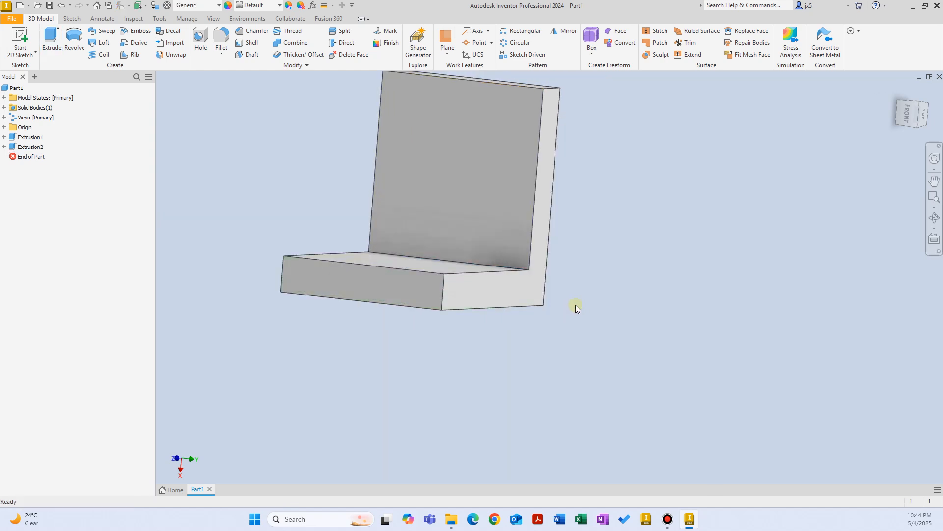
Orbit around the finished L-bracket and return it to a near-front view.
mouse_move(570, 295)
middle_mouse_down("shift")
mouse_move(579, 285)
mouse_move(570, 276)
middle_mouse_up("shift")
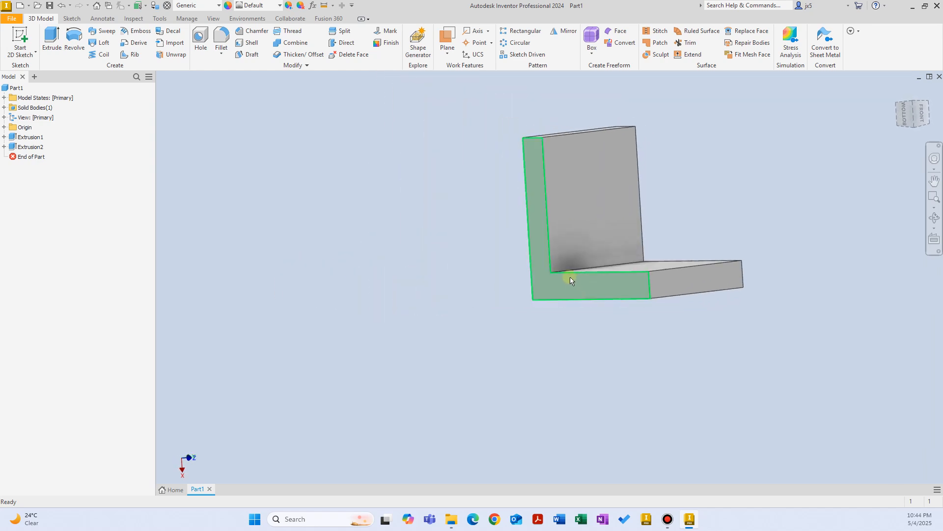
middle_click_drag(575, 321, 585, 285, "shift")
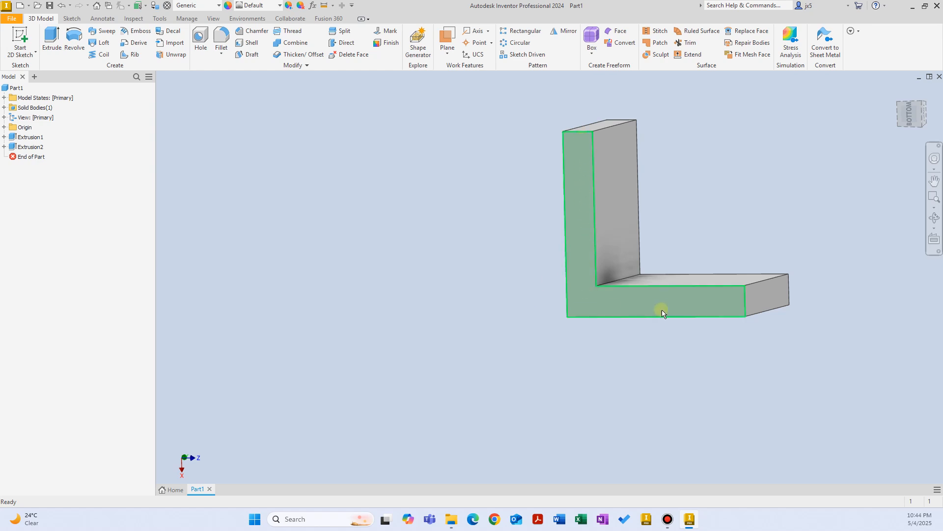
left_click(508, 214)
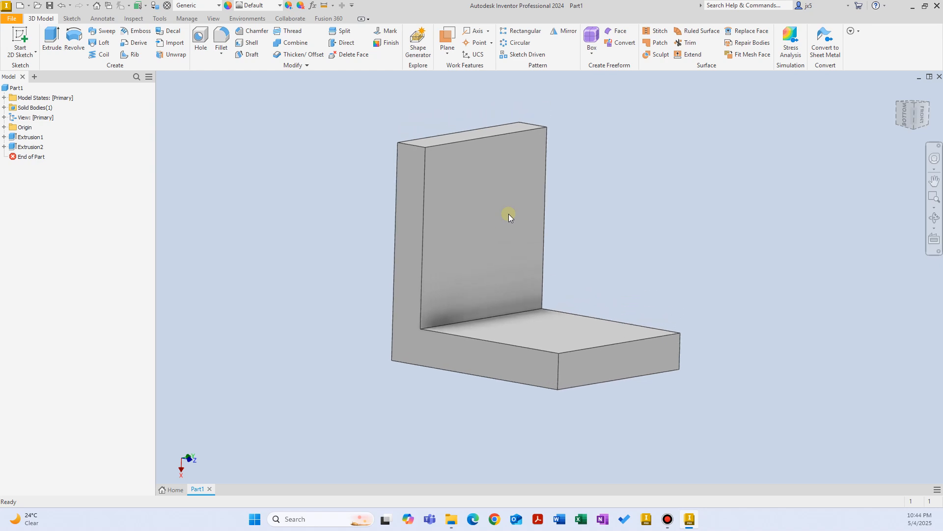
left_click(631, 185)
Place two hole points on the wall; dimension the first 15 mm from the side and 30 mm from the top.
left_click(201, 40)
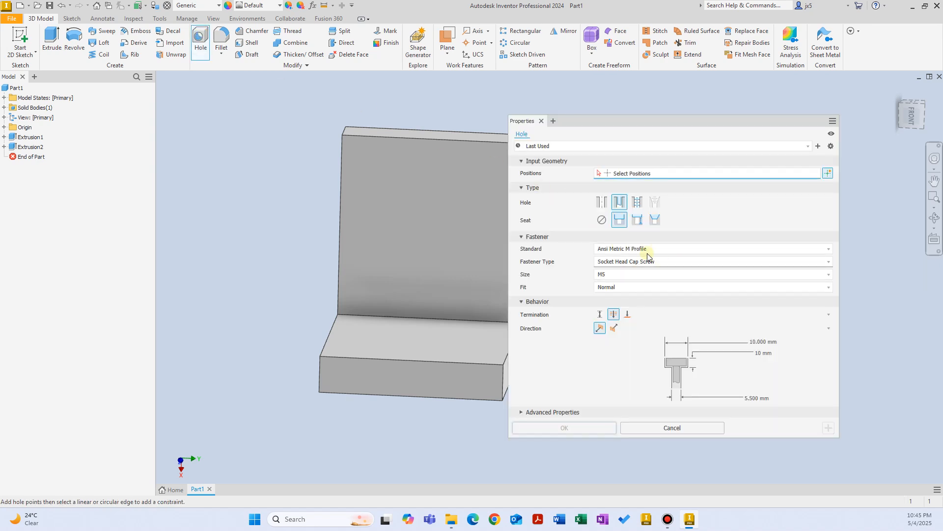
left_click_drag(642, 127, 690, 130)
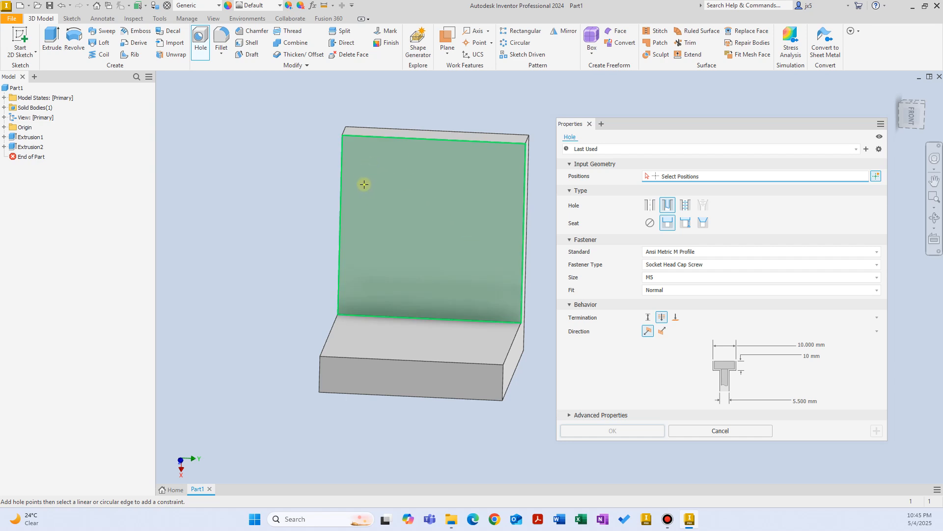
left_click(364, 201)
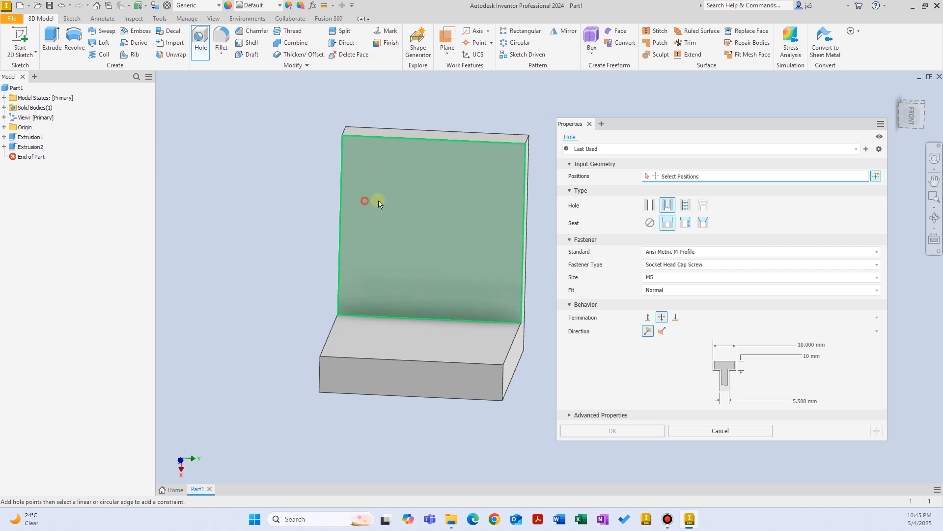
left_click(486, 203)
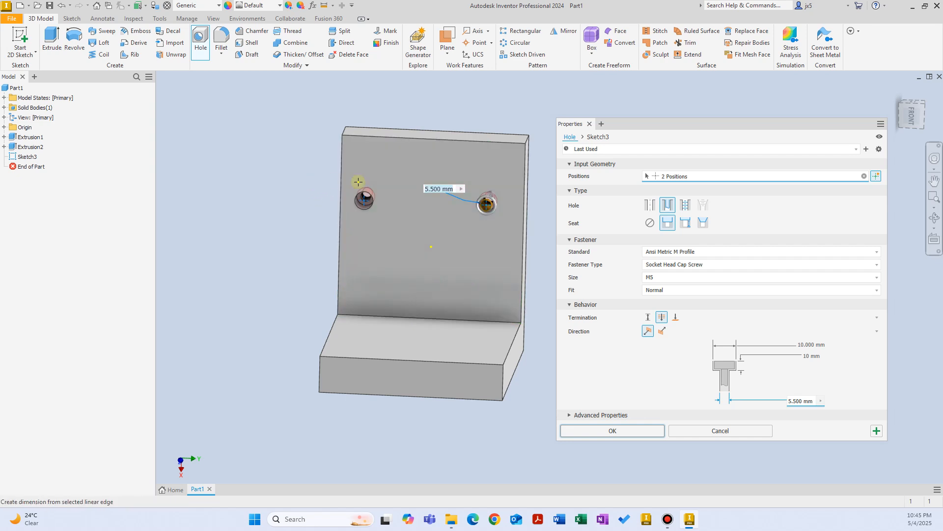
scroll(364, 200, "up", 2)
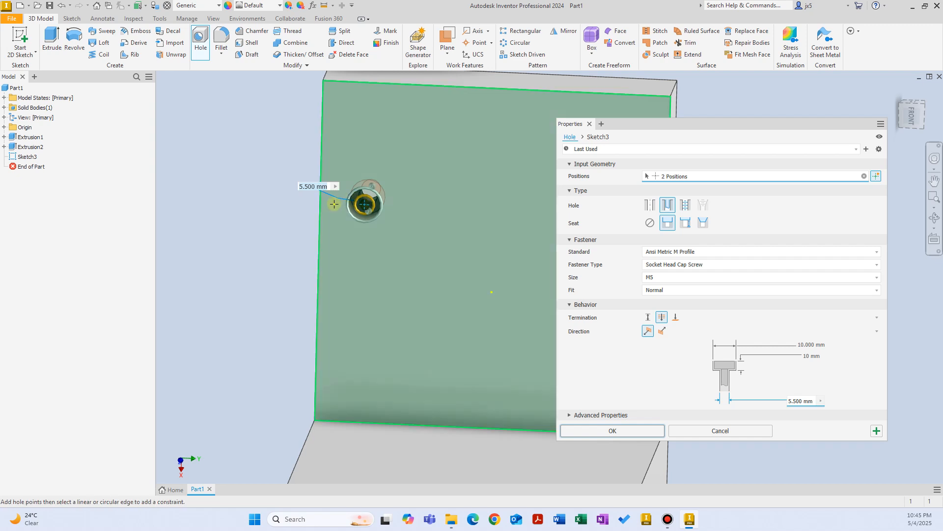
type("15")
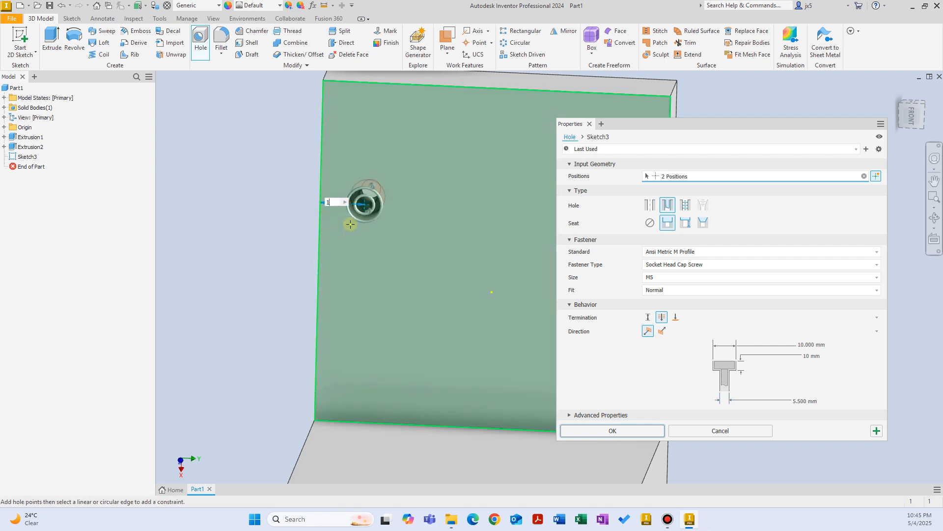
left_click(388, 84)
type("30")
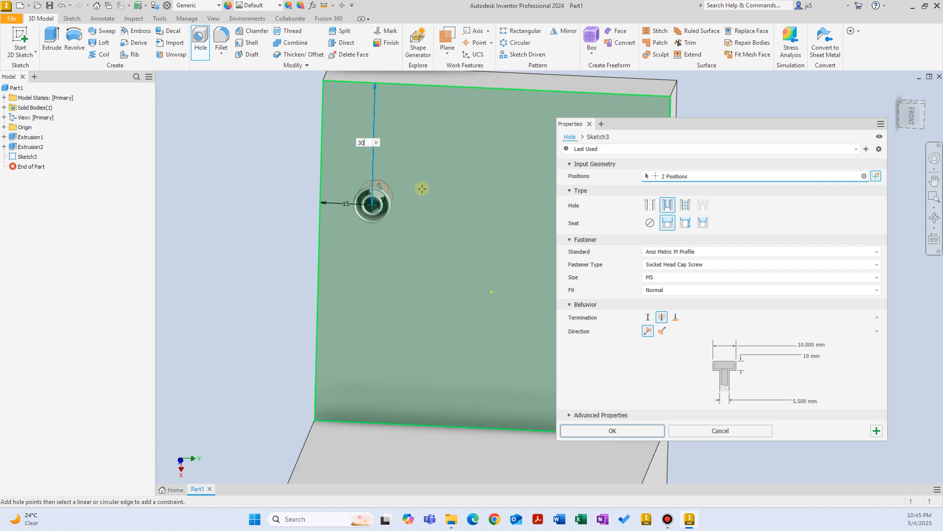
Link the second hole's dimensions to d8 and d7 and create both M5 counterbored holes.
middle_click_drag(448, 221, 360, 211)
left_click(391, 210)
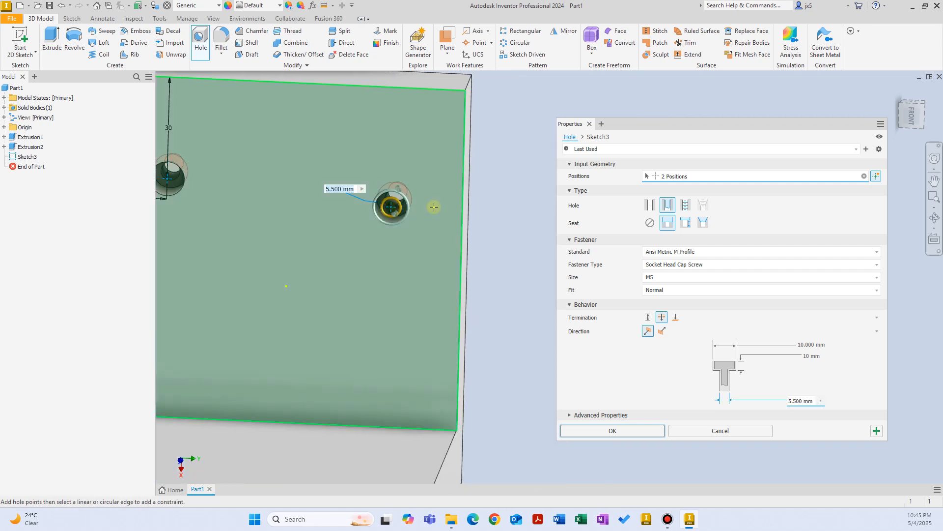
left_click(416, 89)
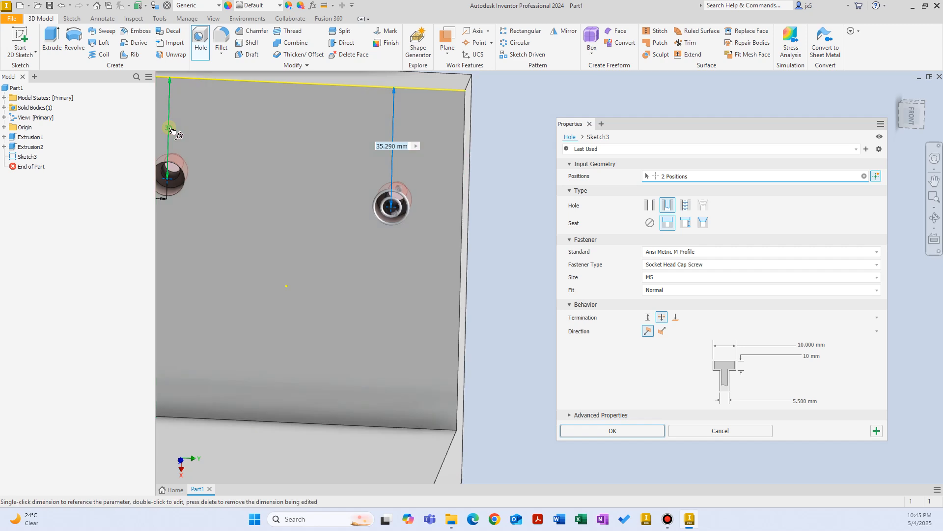
type("d8")
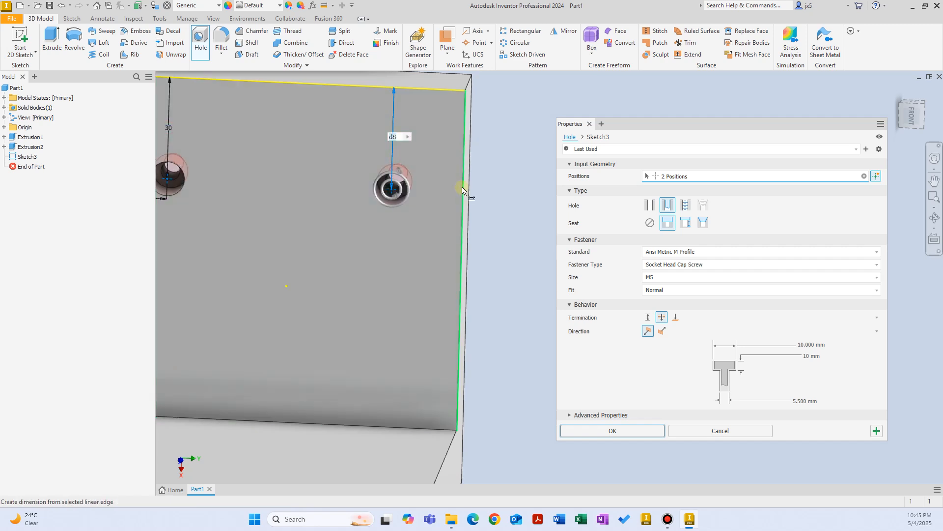
key("Return")
left_click(463, 193)
scroll(340, 217, "up", 2)
middle_click_drag(341, 218, 406, 217)
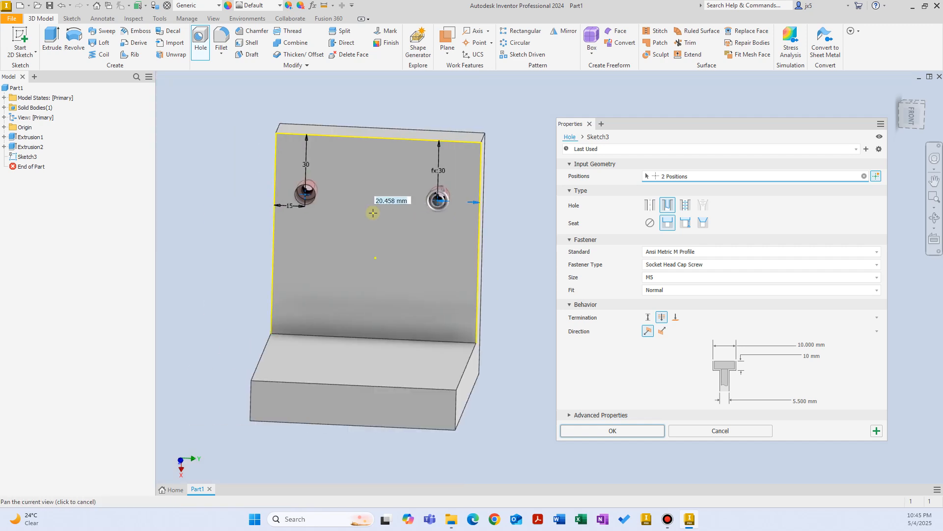
type("d7")
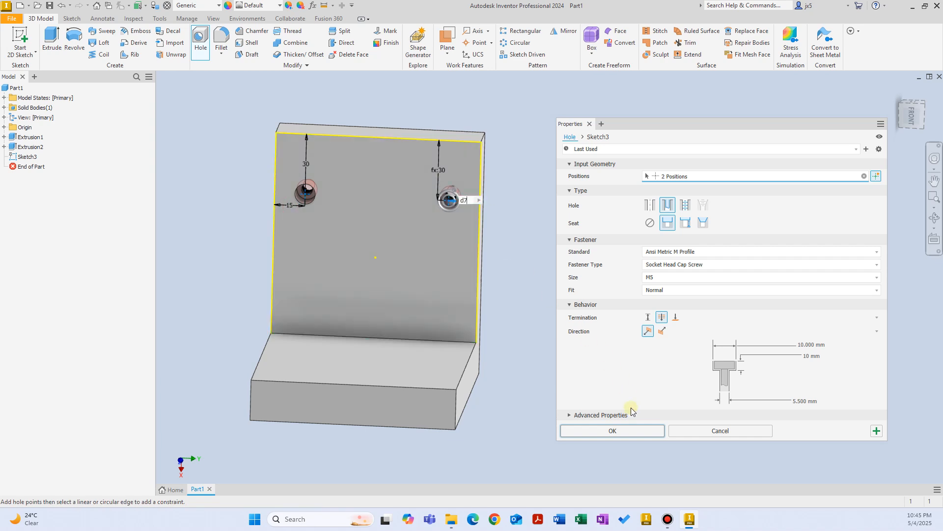
left_click(631, 430)
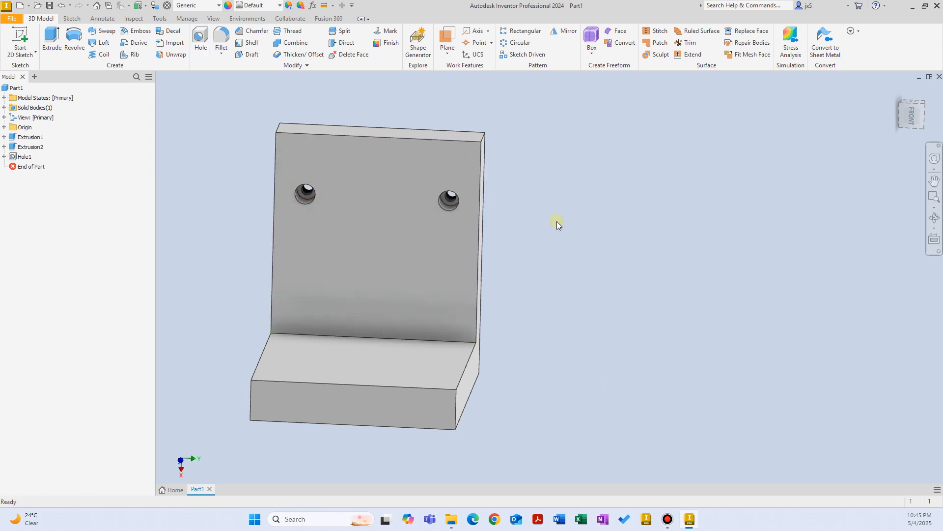
middle_click_drag(550, 213, 547, 205, "shift")
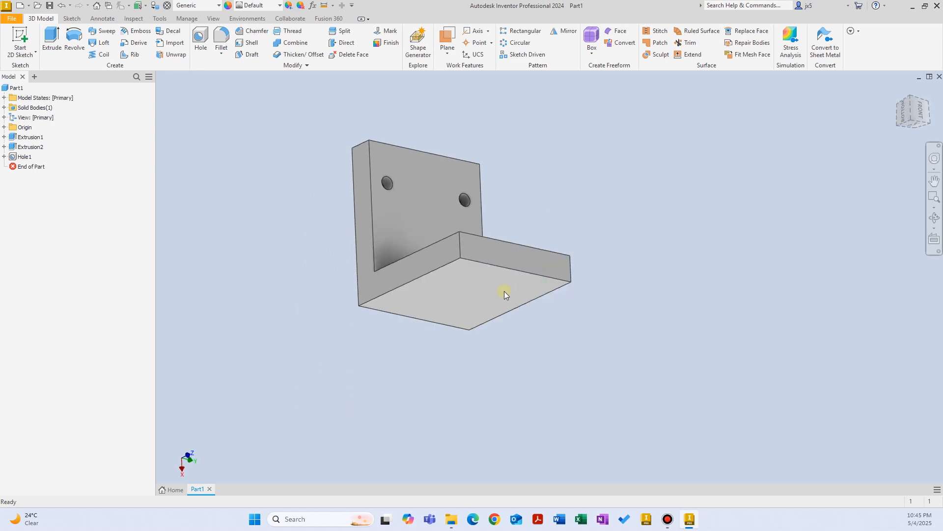
middle_click_drag(504, 291, 489, 309, "shift")
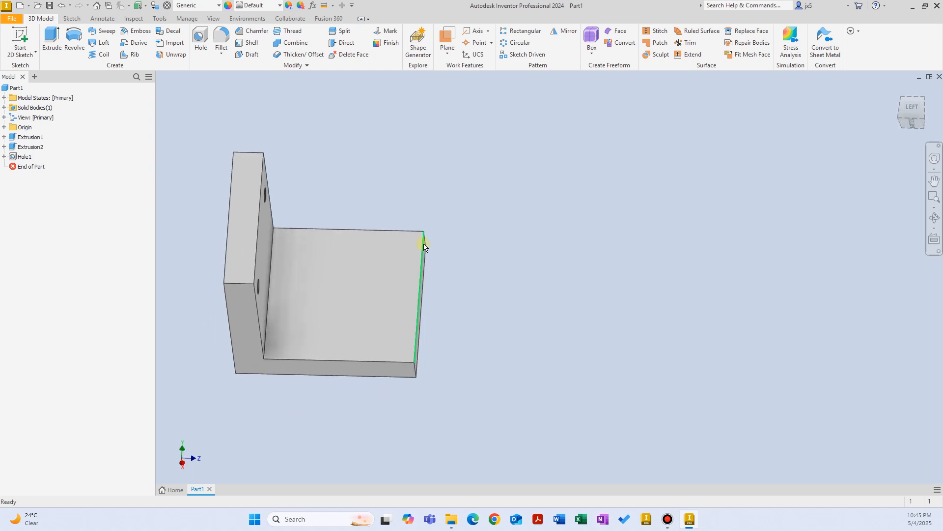
mouse_move(423, 246)
middle_mouse_down("shift")
mouse_move(445, 280)
mouse_move(431, 257)
mouse_move(441, 314)
mouse_move(419, 308)
middle_mouse_up("shift")
scroll(441, 314, "up", 2)
Start a sketch on the base's side face and project its outline.
left_click(419, 308)
left_click(492, 300)
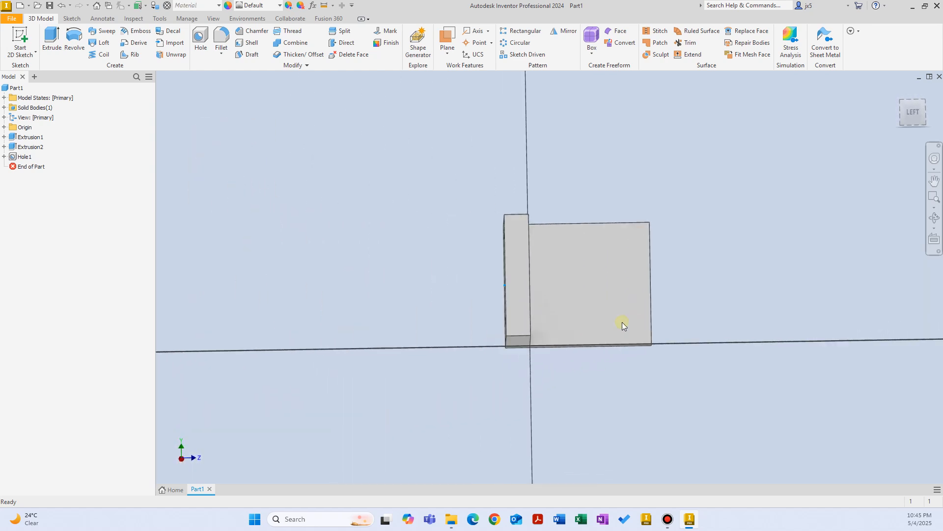
right_click(388, 241)
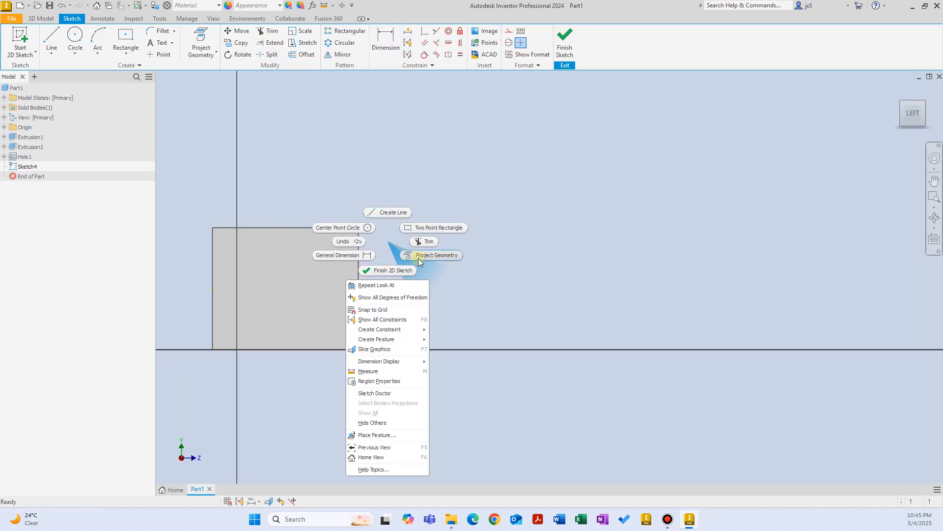
left_click(418, 259)
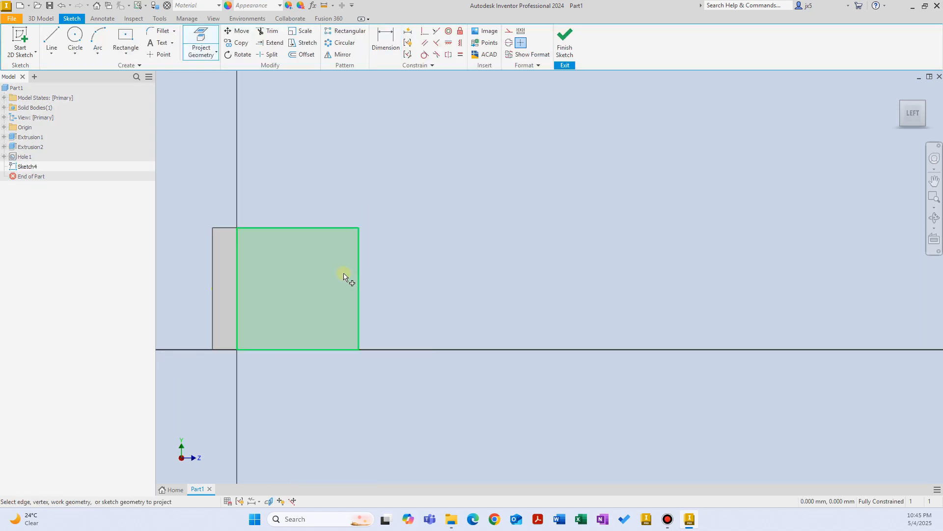
left_click(343, 276)
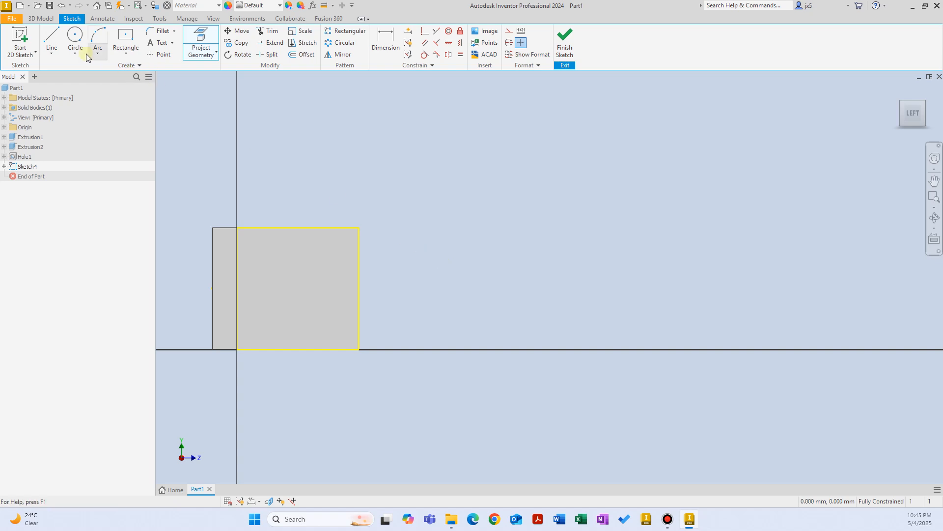
Draw a circle centred on the right edge midpoint through the top corner, then finish the sketch.
left_click(75, 37)
left_click(358, 288)
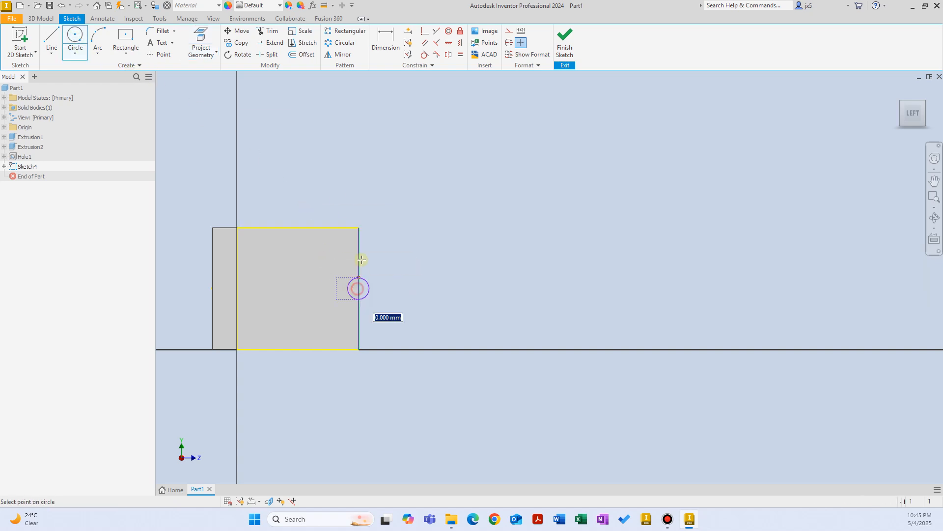
left_click(359, 228)
right_click(447, 209)
left_click(491, 210)
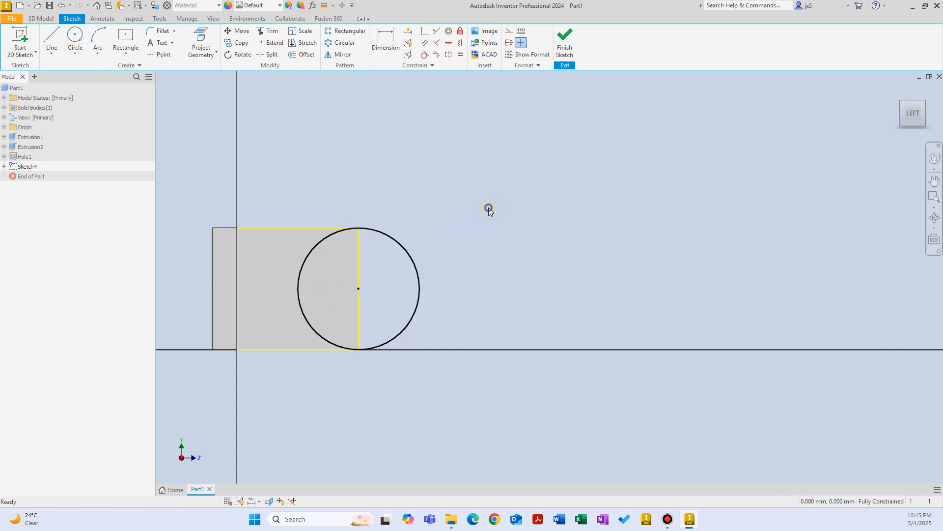
right_click(488, 207)
left_click(483, 236)
Extrude the right half-circle profile downward to end at the base's bottom face.
right_click(481, 230)
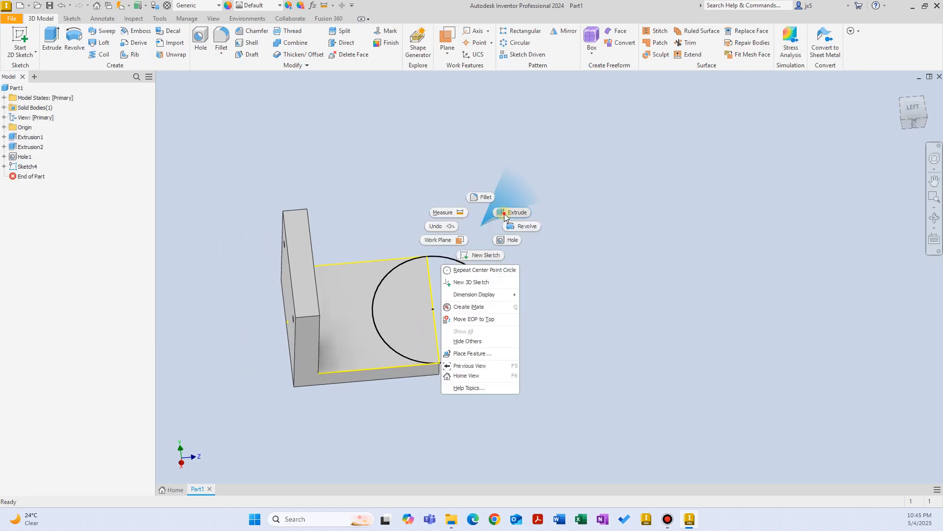
left_click(549, 212)
left_click(462, 320)
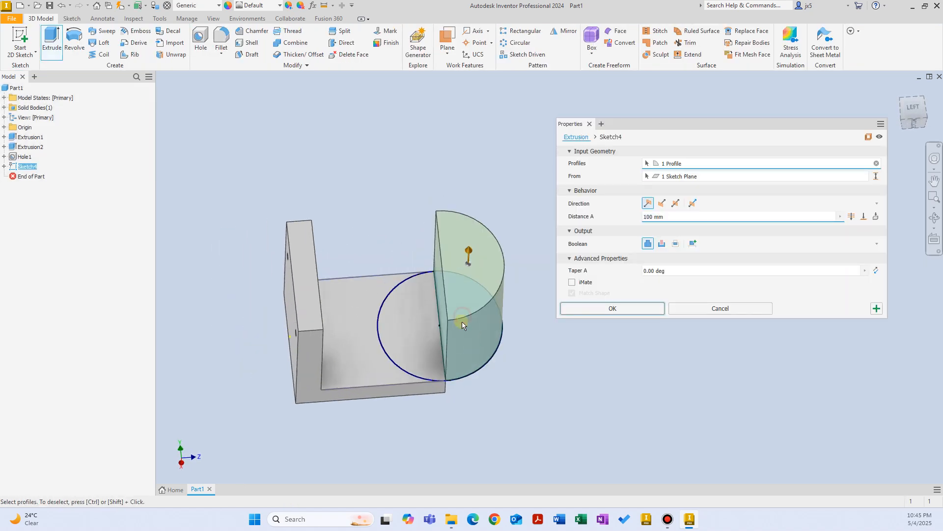
left_click(662, 204)
left_click(864, 216)
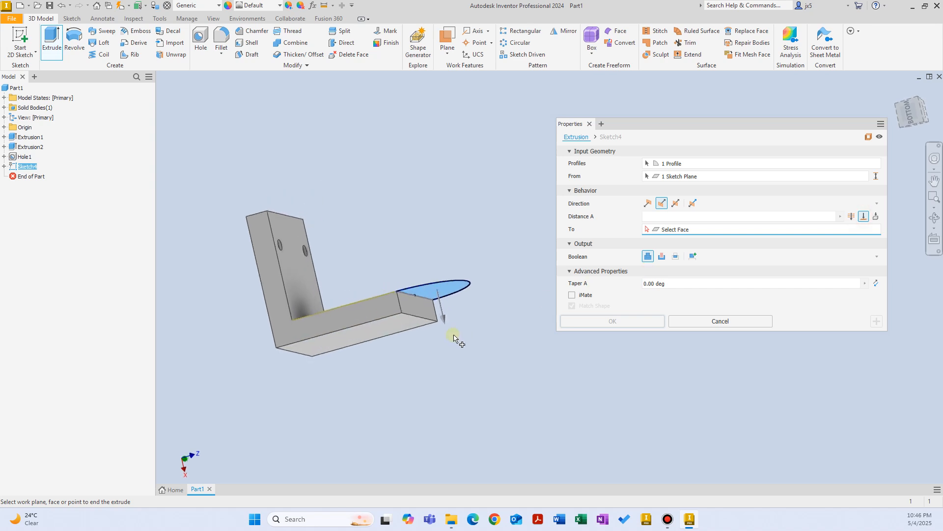
left_click(406, 312)
mouse_move(444, 278)
middle_mouse_down("shift")
mouse_move(426, 334)
mouse_move(412, 299)
mouse_move(439, 276)
mouse_move(517, 270)
mouse_move(547, 302)
mouse_move(527, 308)
mouse_move(520, 284)
middle_mouse_up("shift")
scroll(379, 270, "up", 3)
left_click(600, 322)
left_click(520, 284)
left_click(590, 278)
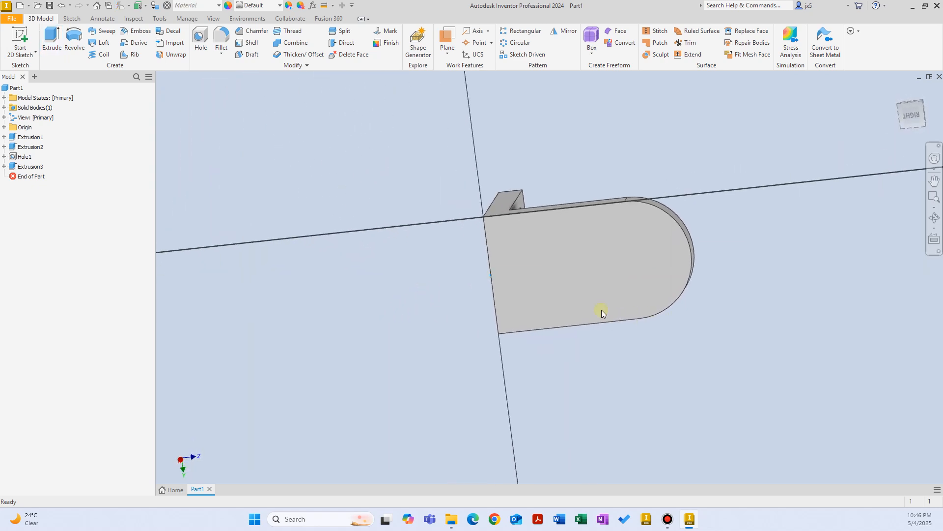
Project the face edges and draw a dividing line across the base.
right_click(572, 169)
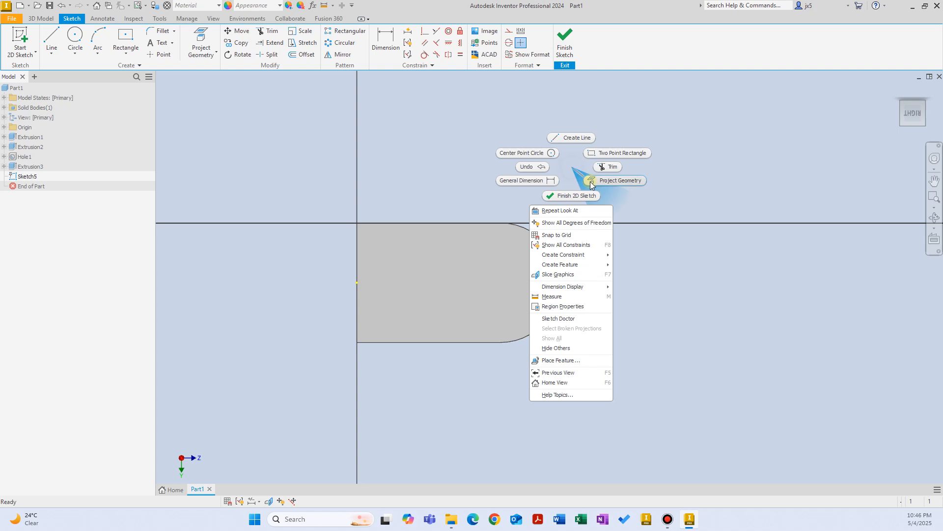
left_click(595, 180)
right_click(618, 261)
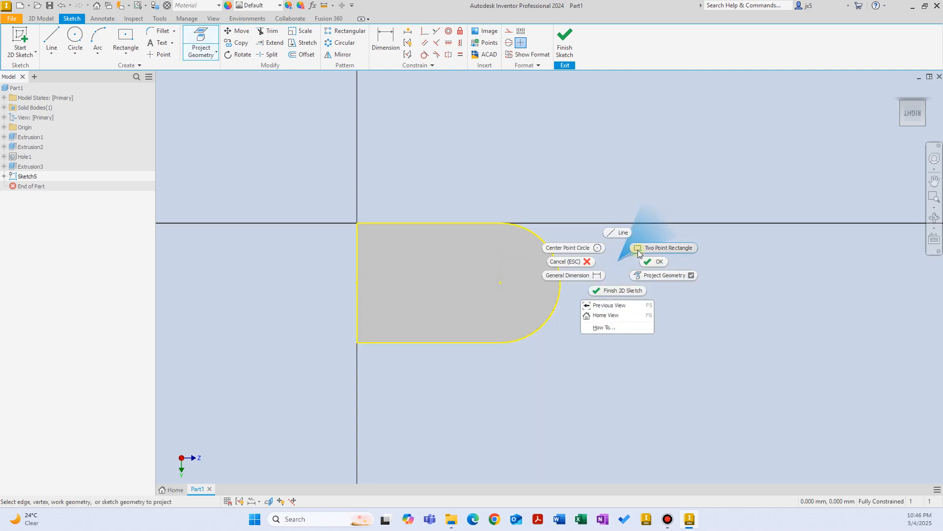
left_click(619, 233)
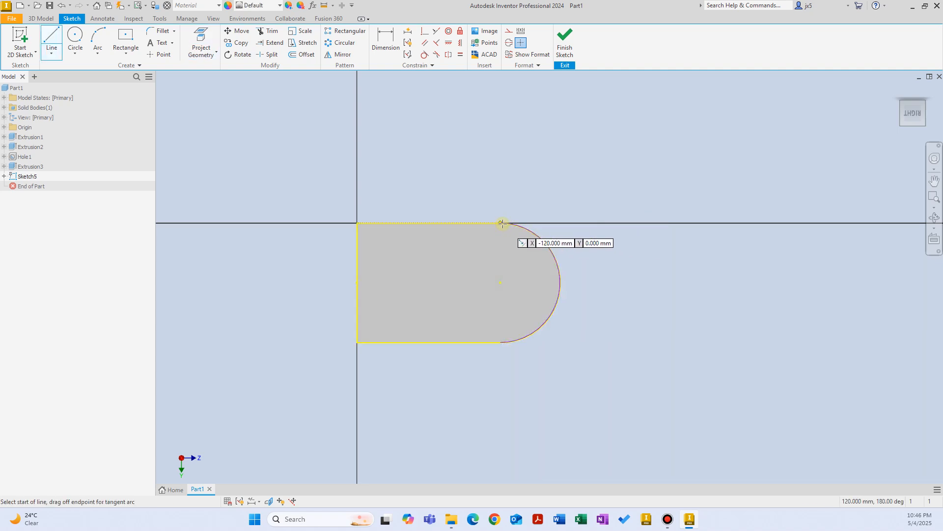
left_click(457, 223)
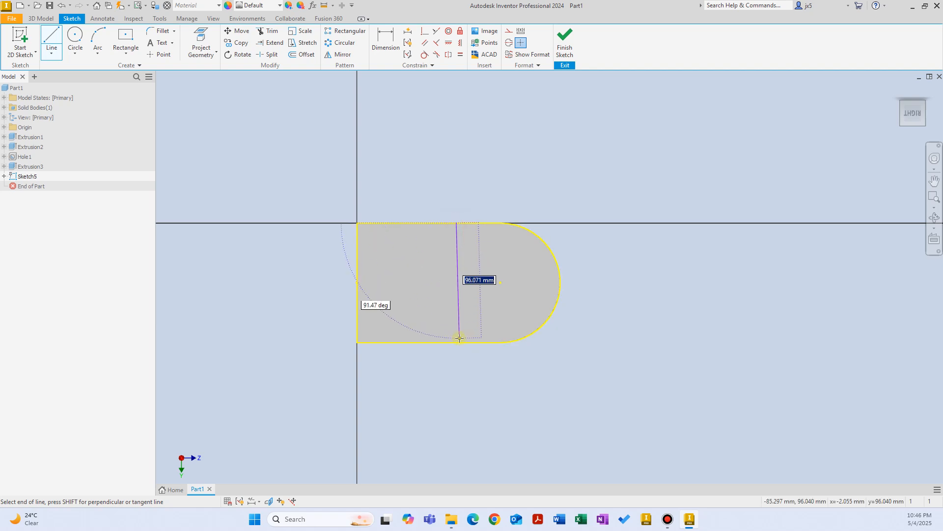
left_click(457, 342)
Dimension the dividing line 35 mm from the arc centre and finish the sketch.
right_click(619, 261)
left_click(580, 261)
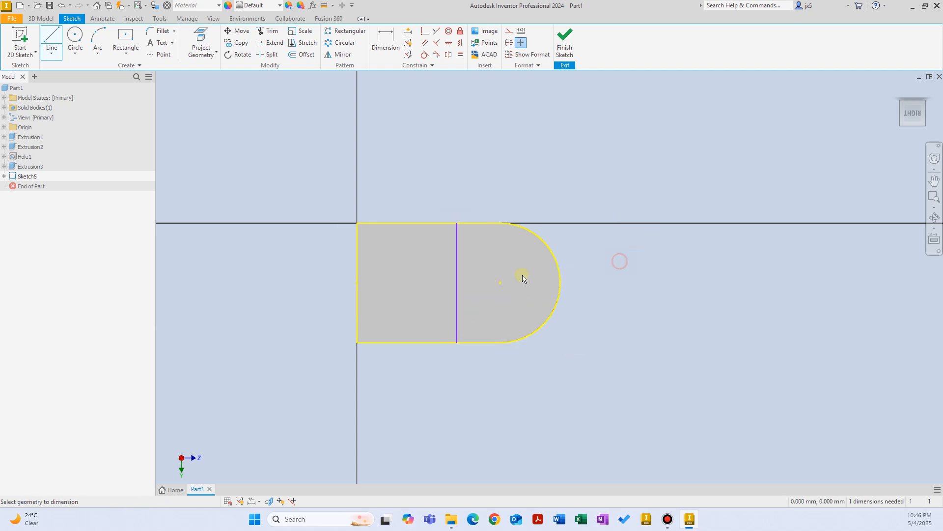
left_click(500, 283)
left_click(479, 267)
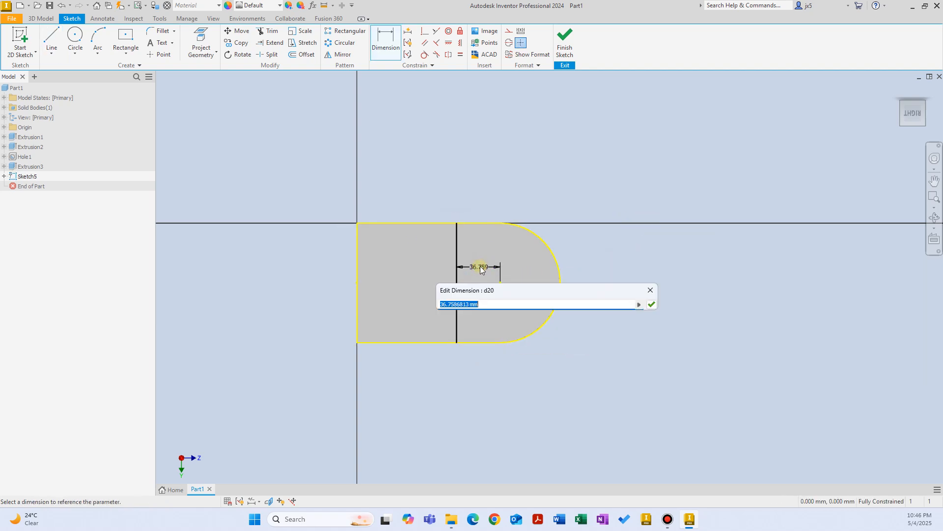
type("35")
key("Return")
right_click(581, 154)
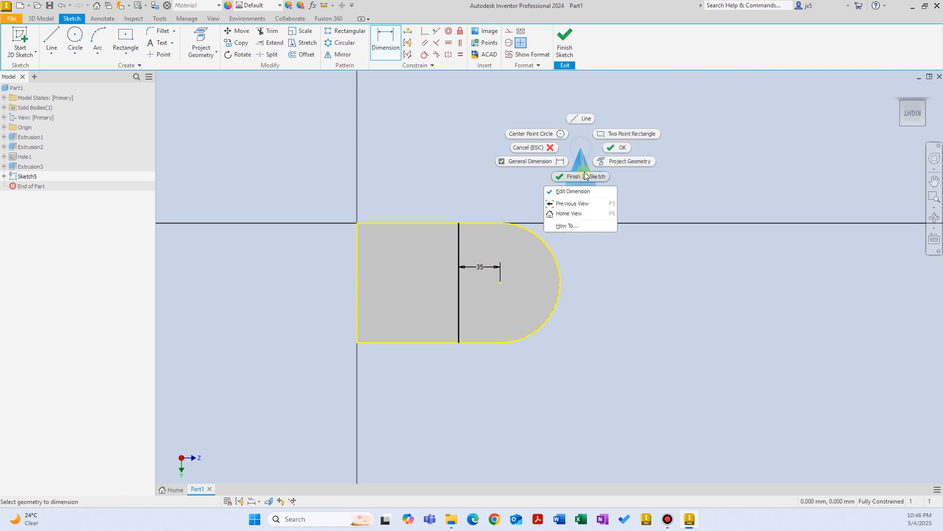
left_click(618, 162)
Extrude the rounded end profile 20 mm.
right_click(560, 181)
left_click(585, 166)
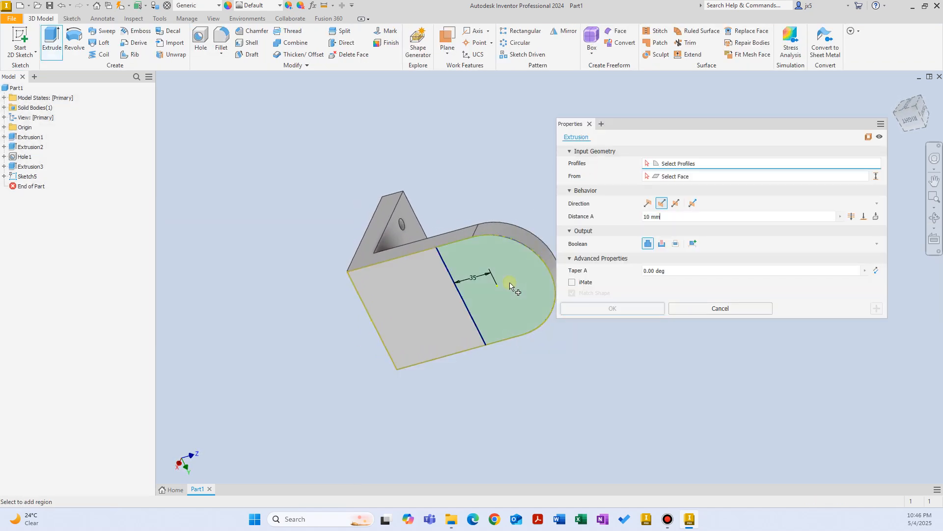
double_click(676, 220)
type("3")
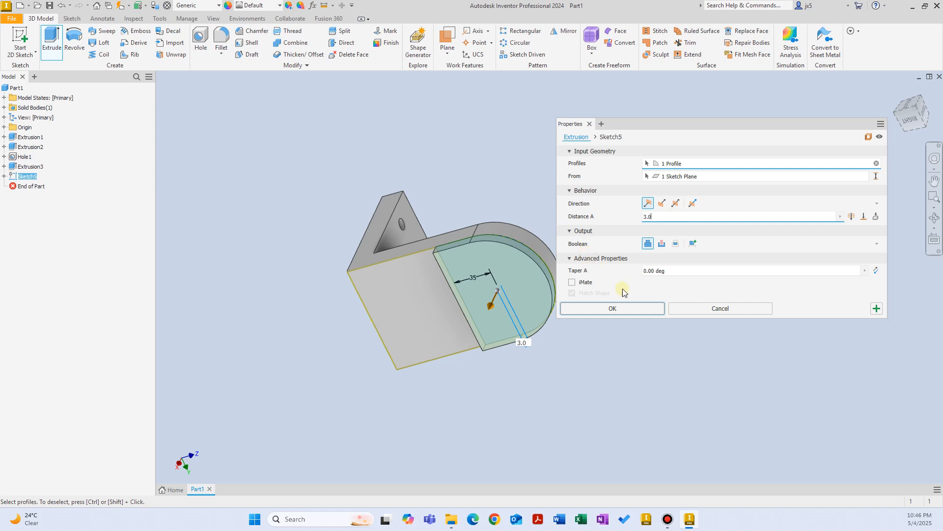
type(".0")
key("BackSpace")
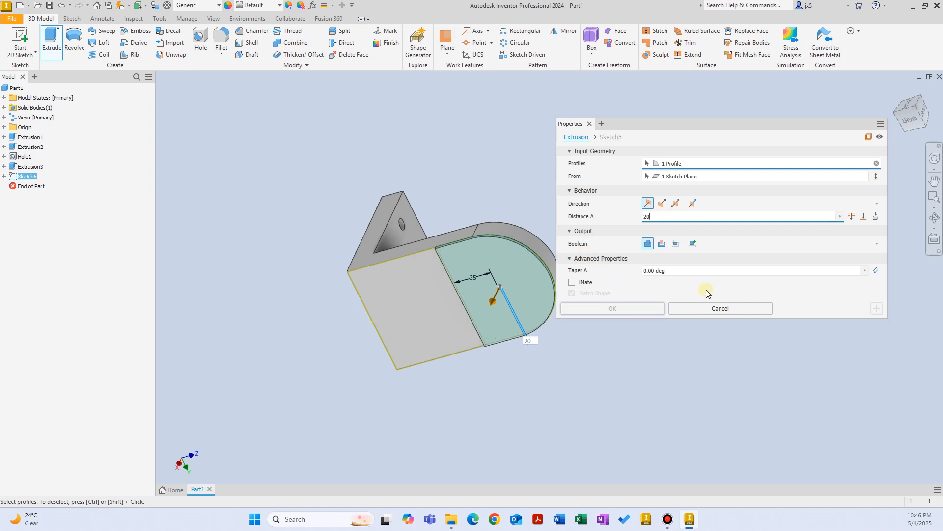
left_click(635, 308)
middle_click_drag(473, 202, 245, 85, "shift")
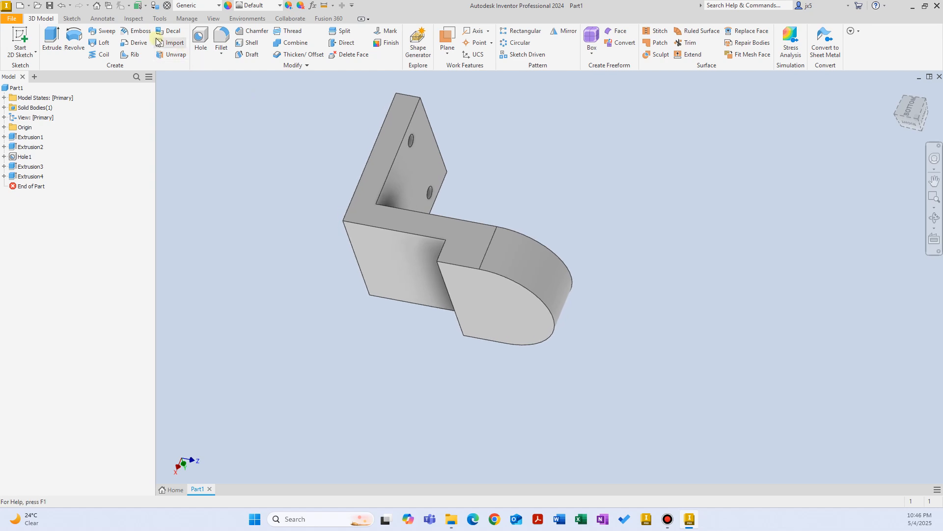
right_click(305, 140)
Start a sketch on the rounded pad's face and project the pad's outline into it.
left_click(308, 166)
left_click(503, 317)
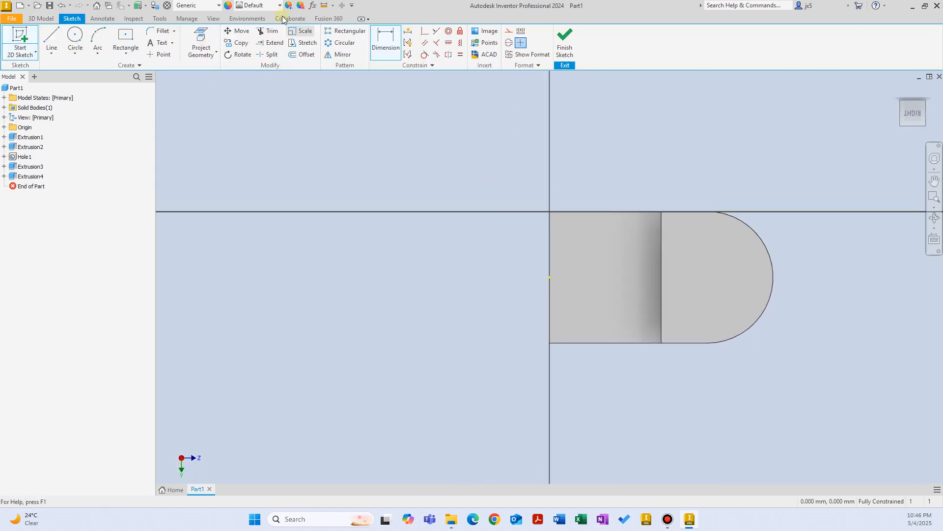
left_click(126, 50)
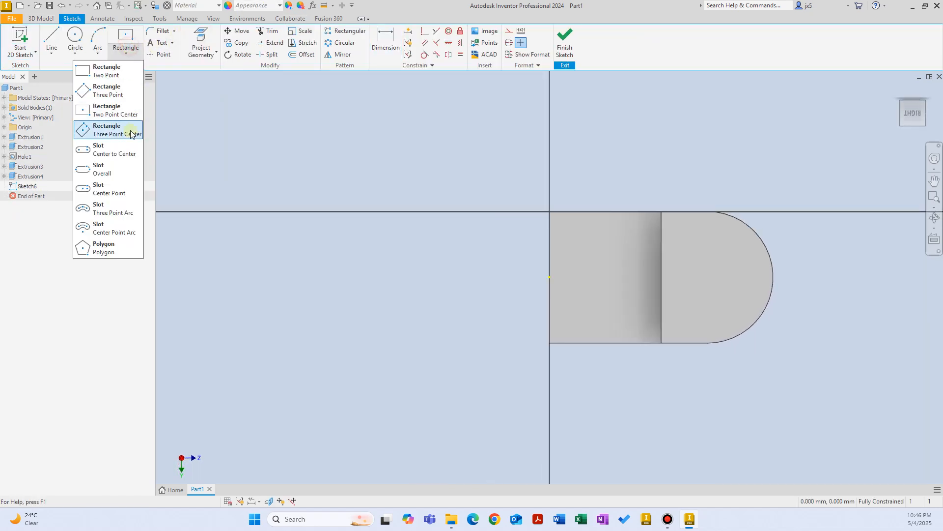
left_click(113, 154)
right_click(647, 176)
left_click(679, 199)
left_click(711, 248)
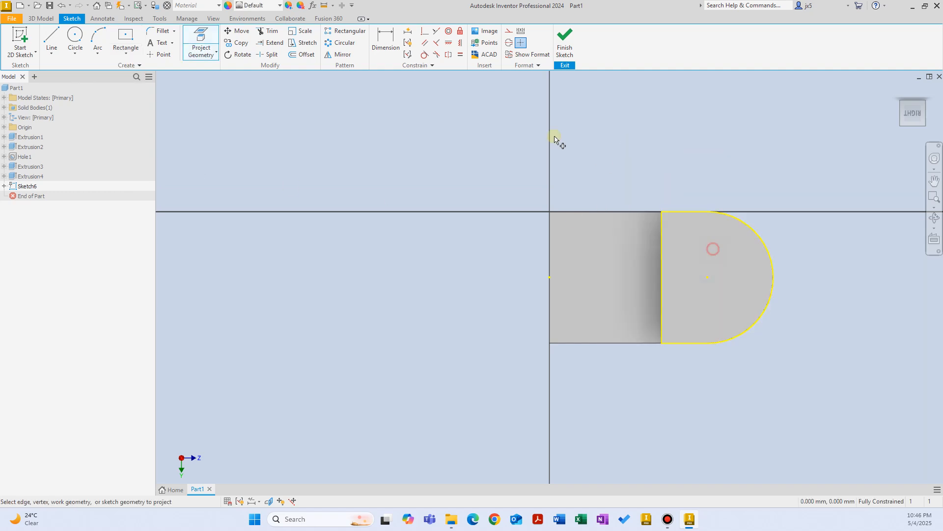
Draw a center-point slot running downward inside the rounded pad.
left_click(129, 56)
left_click(109, 190)
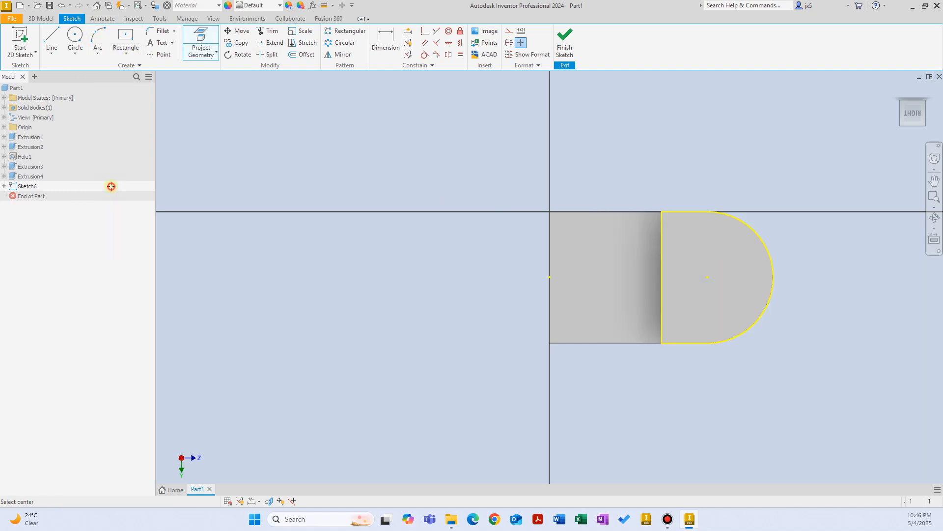
left_click(706, 277)
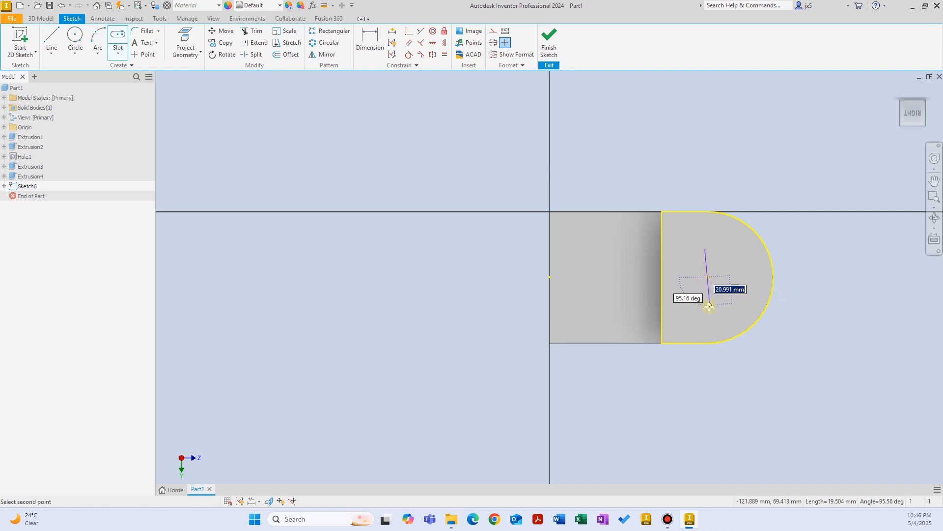
left_click(707, 305)
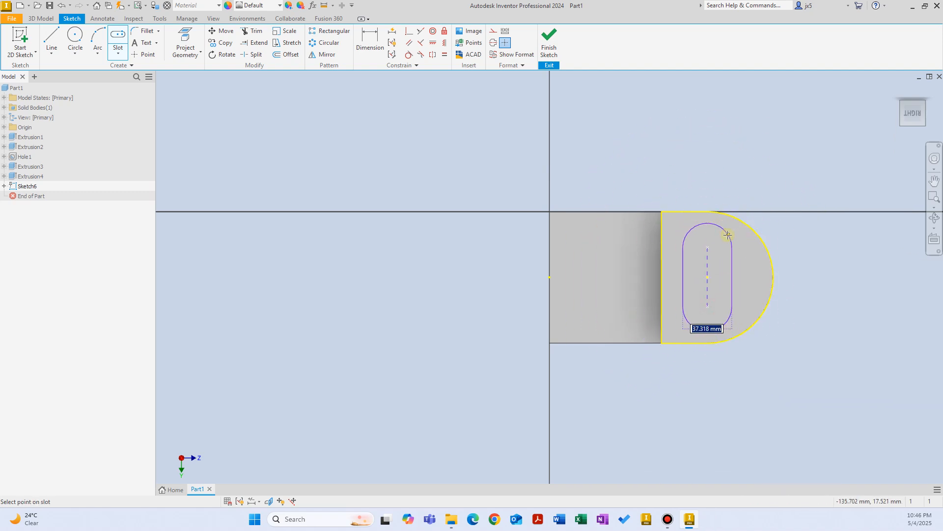
left_click(723, 241)
right_click(756, 150)
left_click(733, 155)
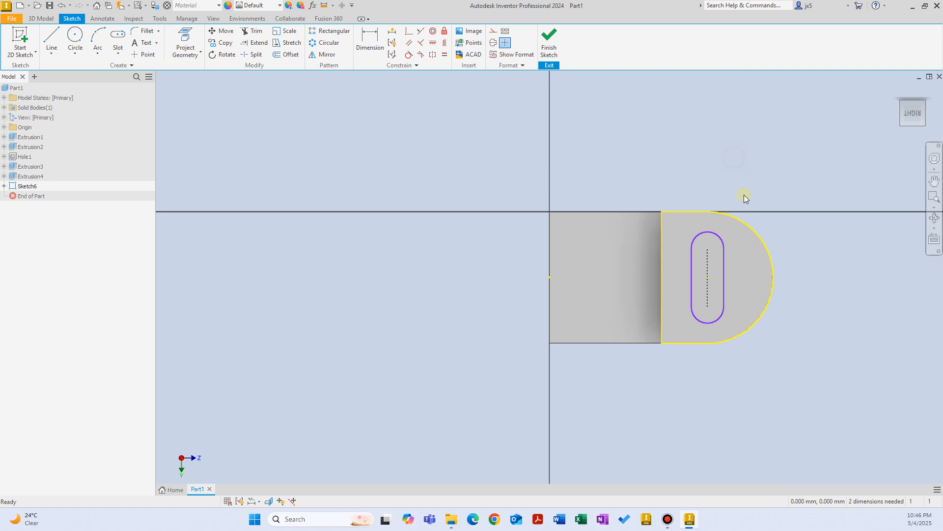
Dimension the slot with a 40 mm length and a 10 mm end radius.
right_click(747, 156)
left_click(724, 166)
scroll(718, 288, "down", 3)
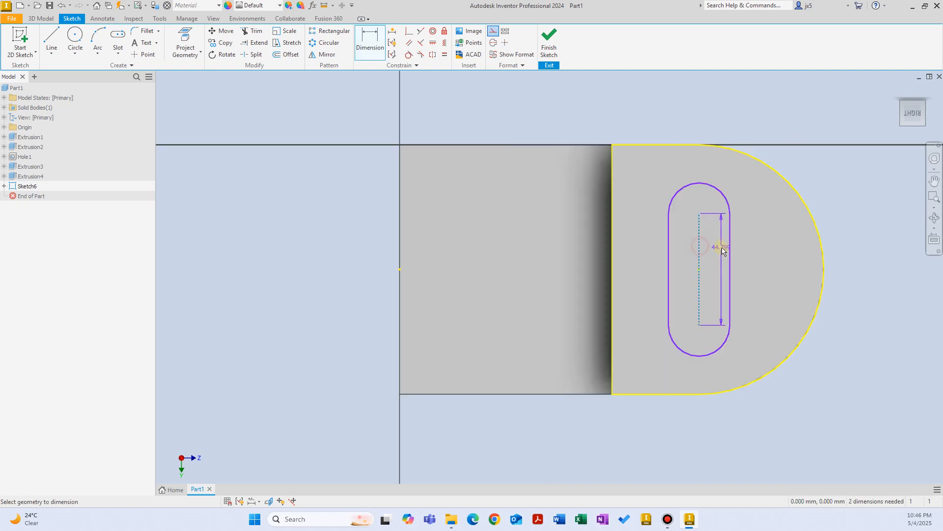
left_click(718, 251)
type("40")
key("Return")
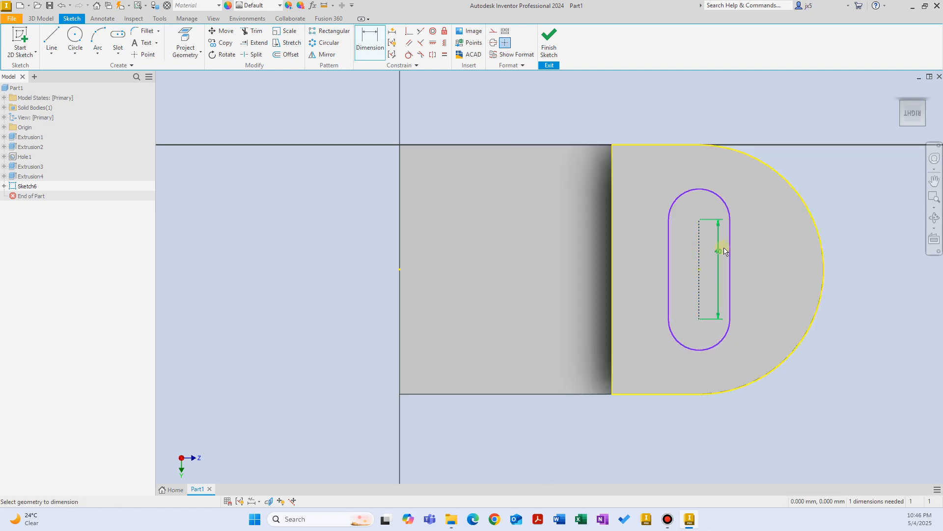
left_click(727, 209)
left_click(736, 193)
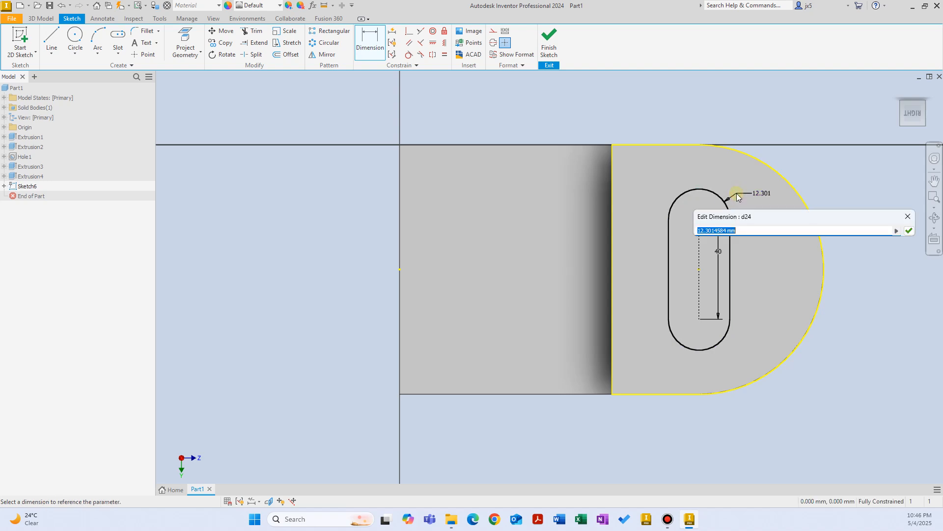
type("10")
key("Return")
Finish the sketch and extrude the slot as a 20 mm cut, then inspect it.
left_click(549, 41)
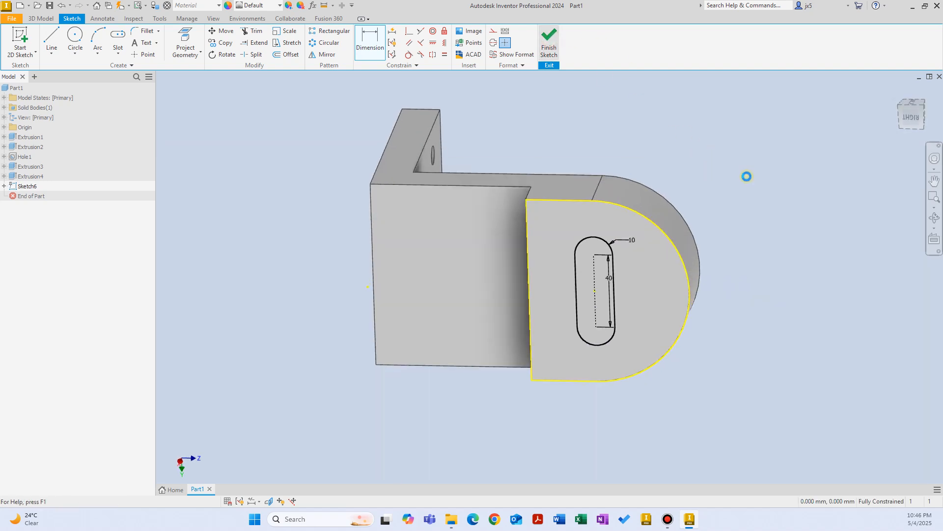
right_click(584, 155)
left_click(604, 145)
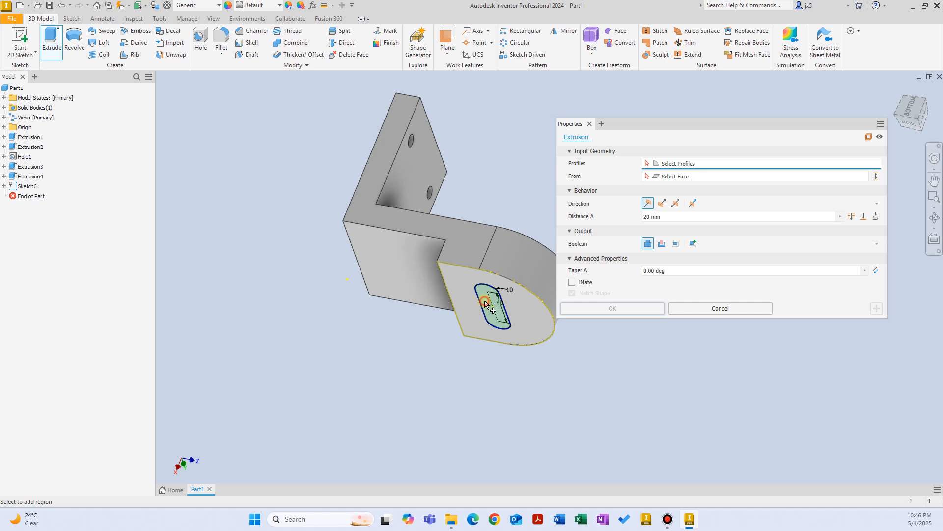
left_click(661, 243)
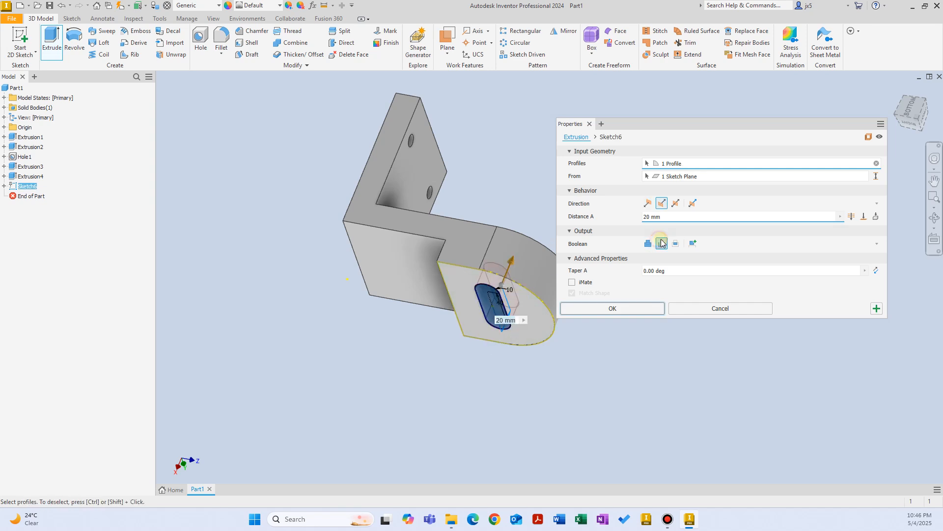
left_click(630, 308)
middle_click_drag(538, 325, 531, 191, "shift")
middle_click_drag(484, 237, 529, 341, "shift")
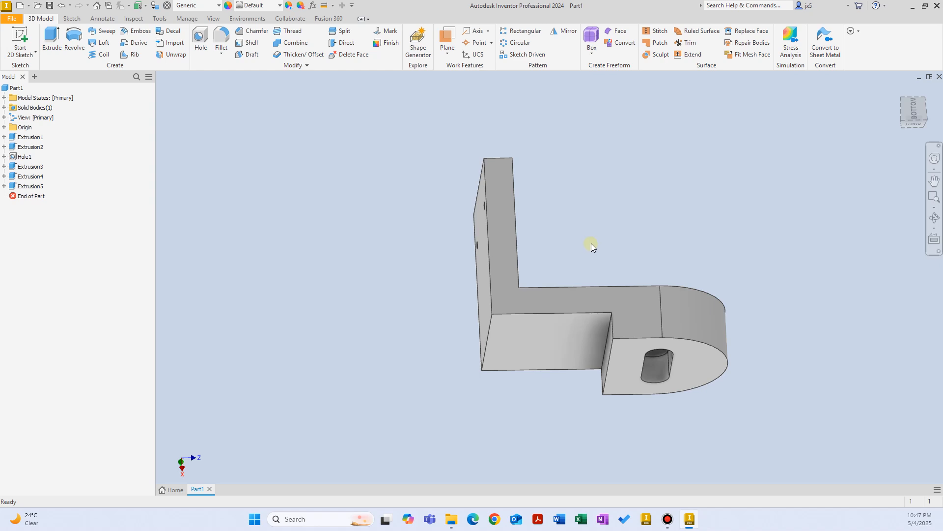
scroll(589, 241, "up", 1)
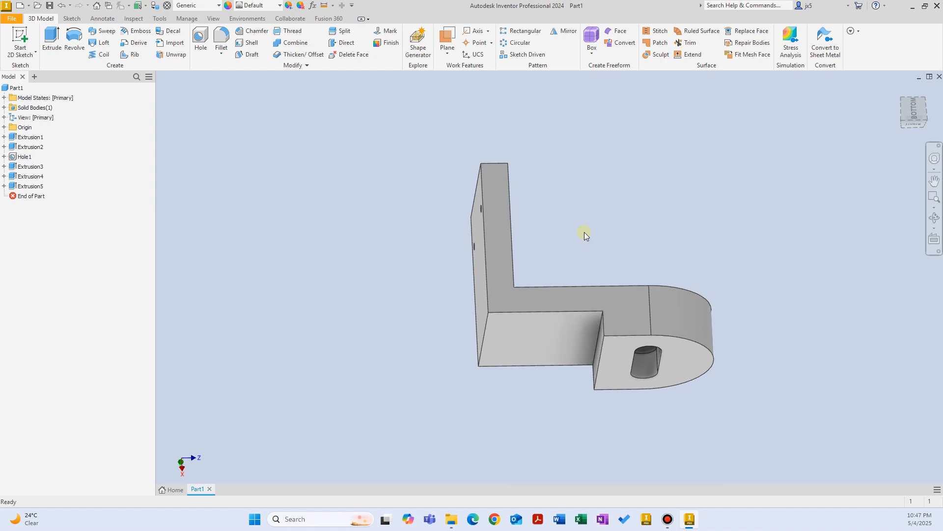
middle_click_drag(393, 162, 374, 166, "shift")
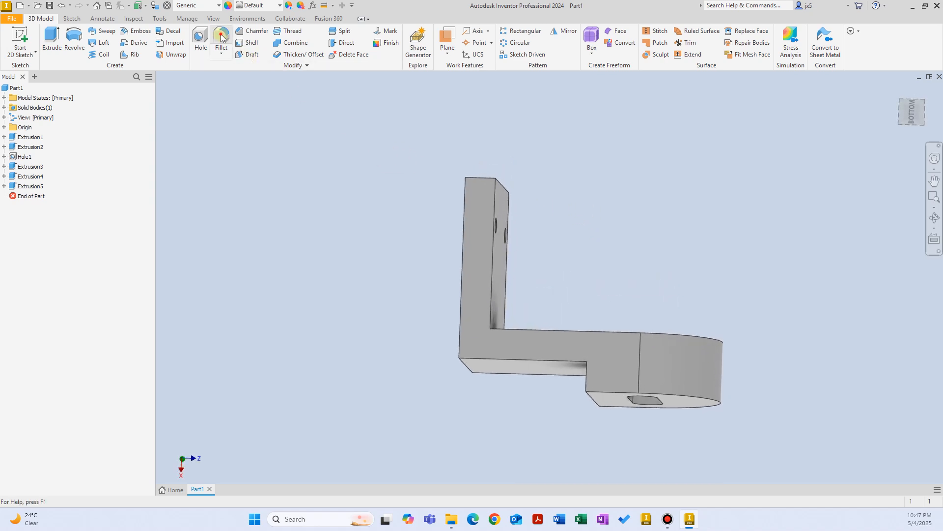
Fillet one top corner edge of the back plate, dragging the radius to 10.
left_click(221, 37)
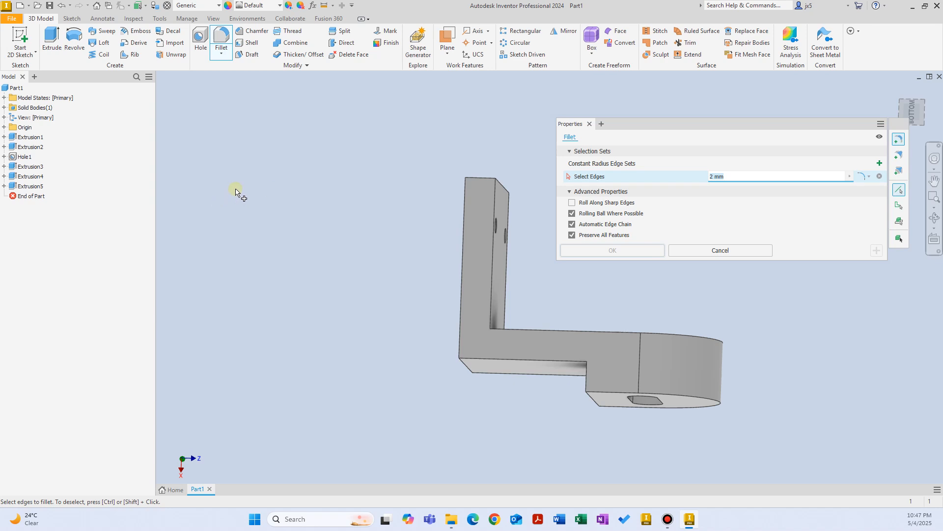
middle_click_drag(516, 191, 458, 221, "shift")
scroll(458, 221, "down", 2)
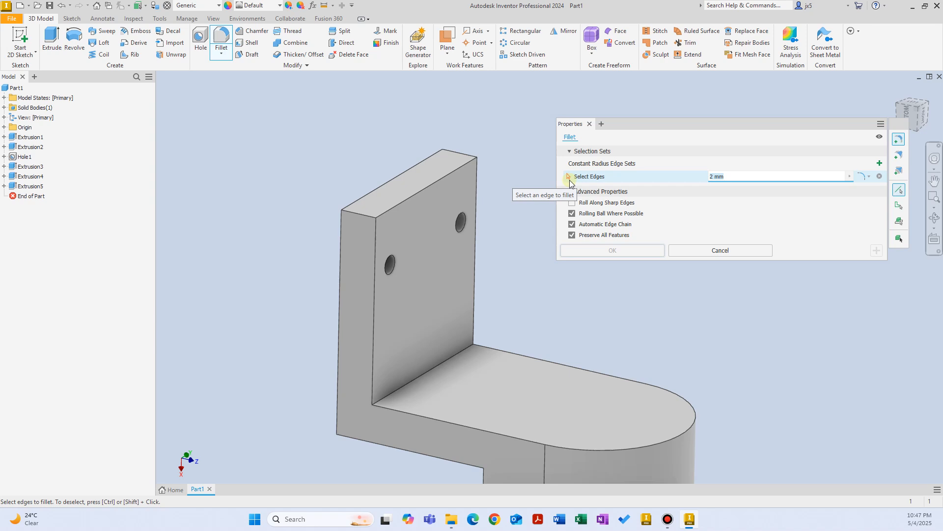
left_click(362, 218)
scroll(386, 223, "down", 6)
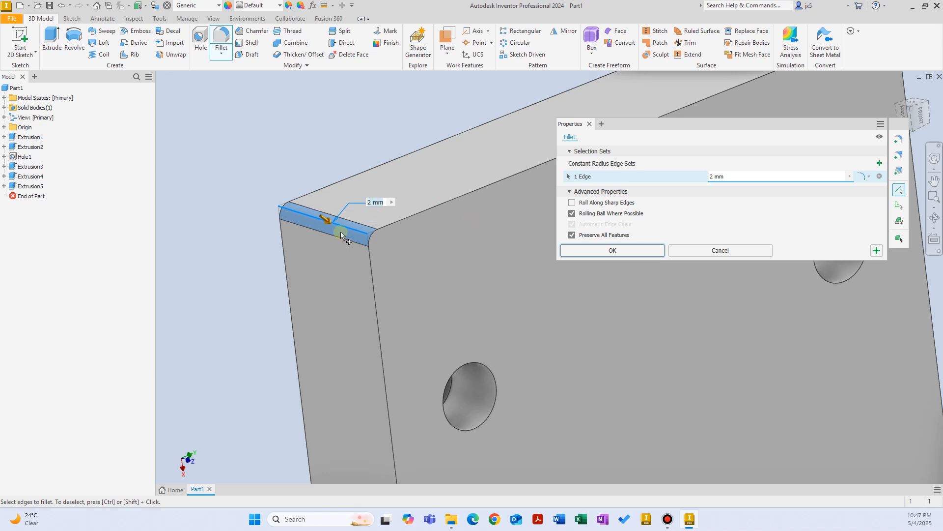
middle_click_drag(341, 232, 344, 213, "shift")
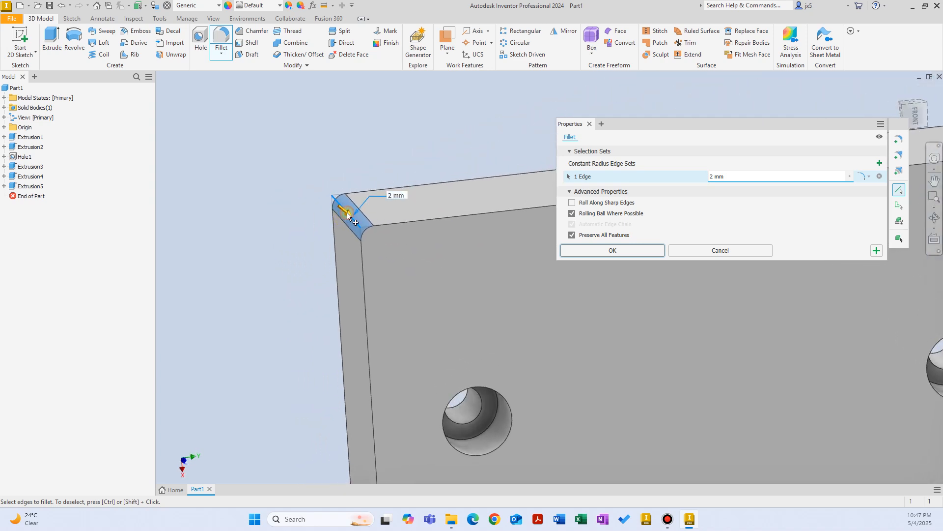
left_click_drag(348, 213, 373, 258)
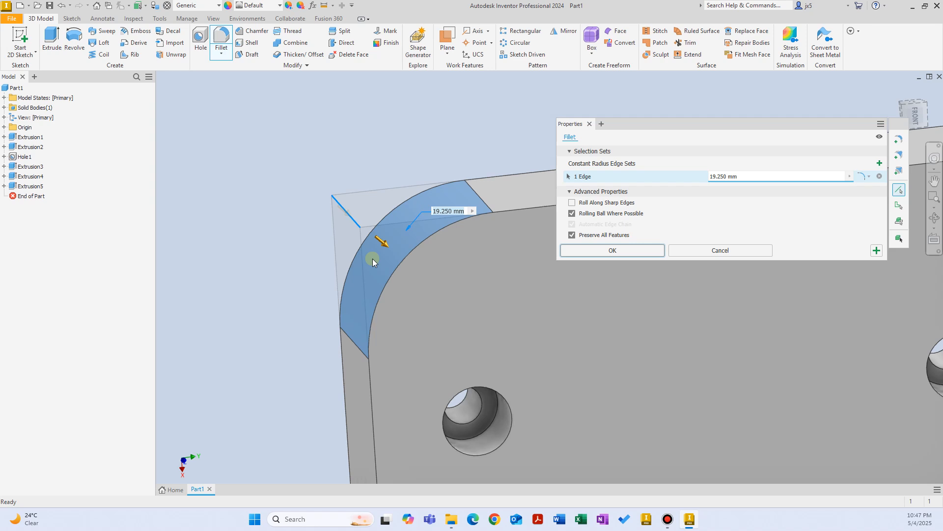
middle_click_drag(373, 257, 345, 244)
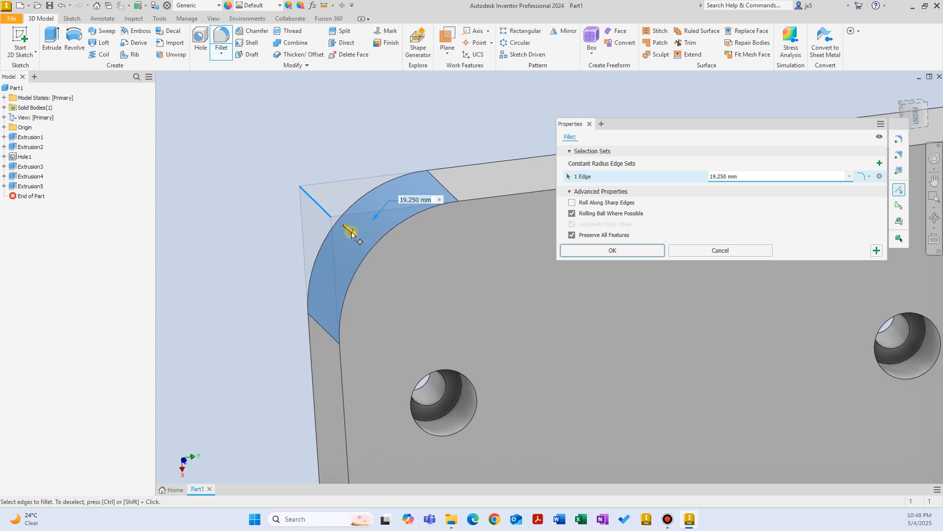
left_click_drag(352, 233, 438, 369)
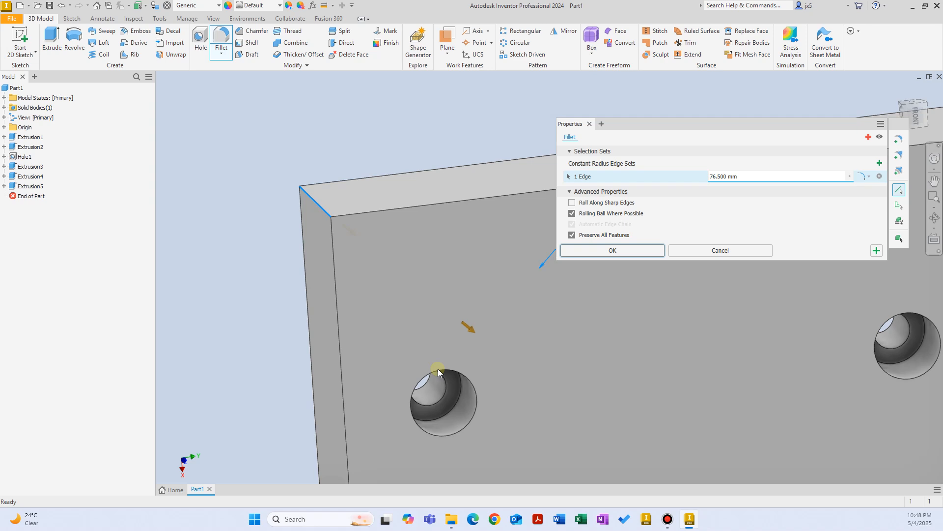
left_click_drag(437, 369, 365, 236)
Add the opposite top corner edge and apply the 10 mm fillet to both.
middle_click_drag(365, 236, 353, 199, "shift")
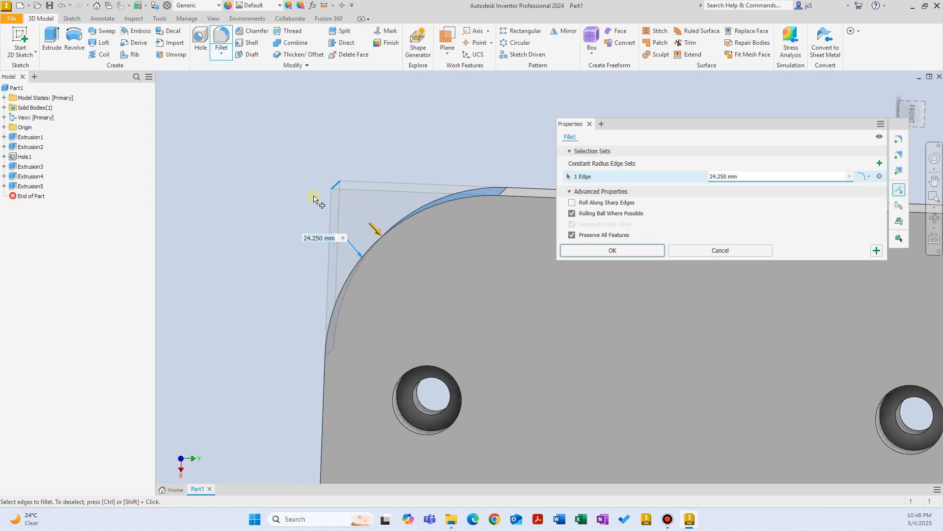
middle_click_drag(313, 189, 320, 184, "shift")
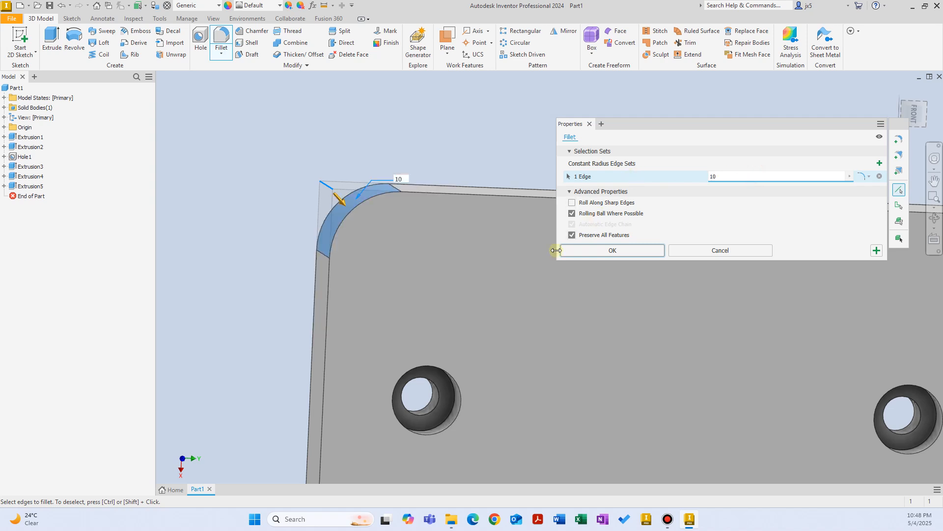
middle_click_drag(401, 211, 478, 256, "shift")
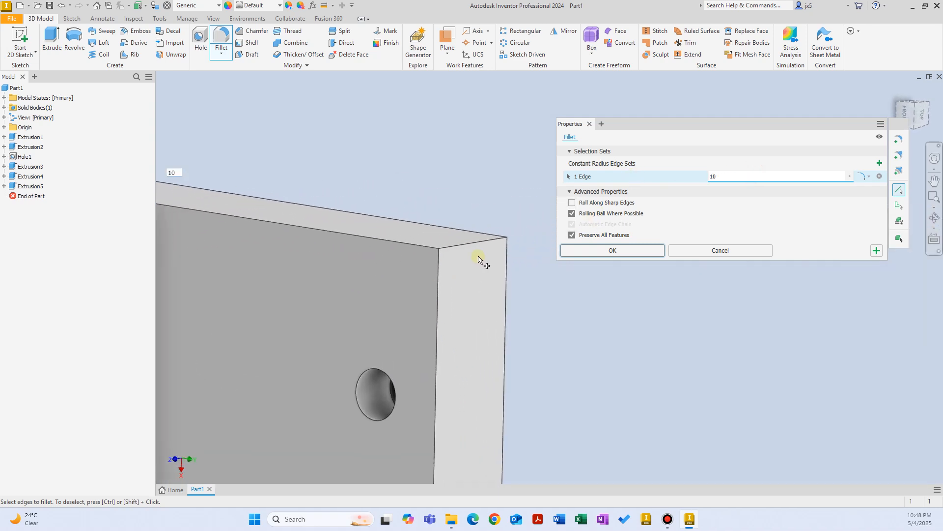
left_click(475, 243)
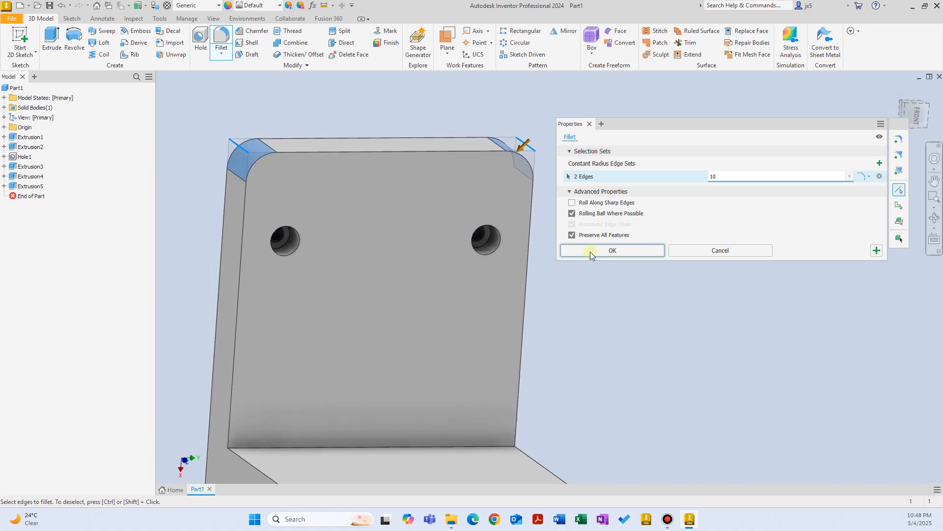
left_click(602, 249)
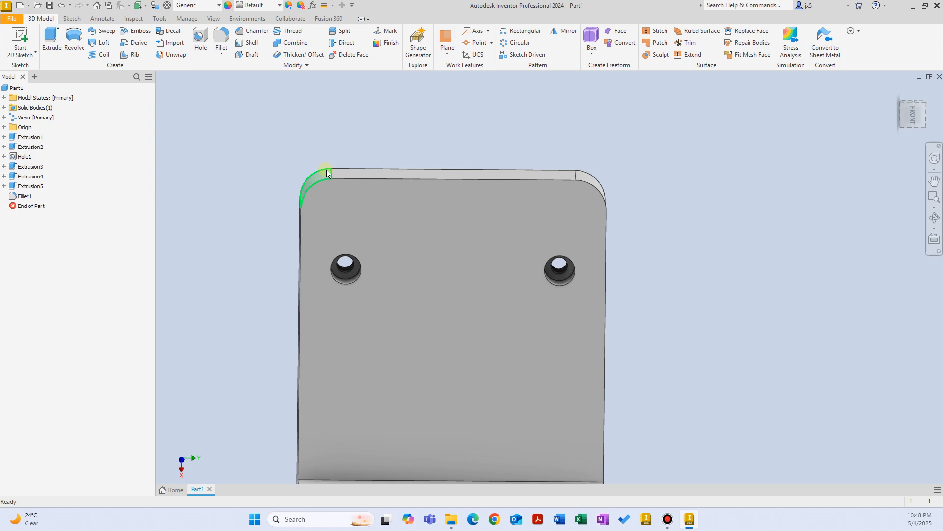
Fillet the outer edge of the bracket's bend.
middle_click_drag(309, 169, 284, 129, "shift")
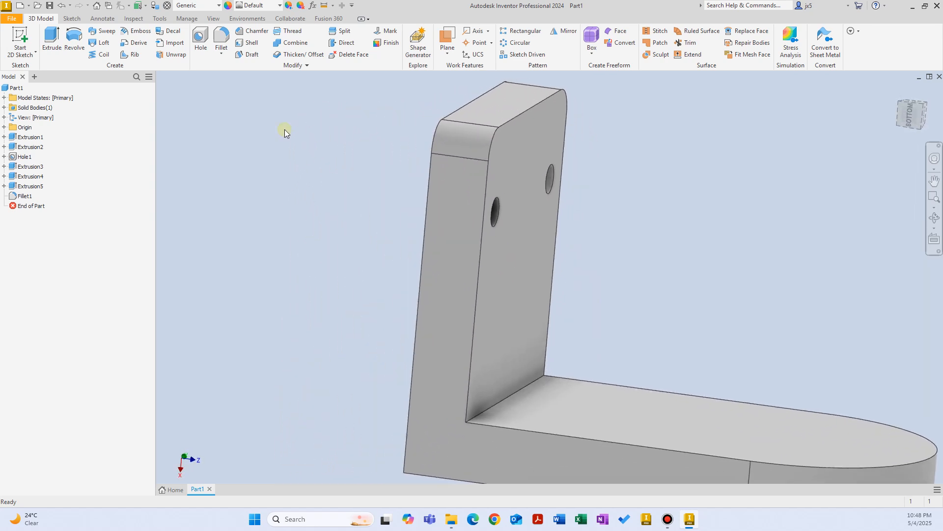
left_click(224, 40)
middle_click_drag(427, 280, 479, 389, "shift")
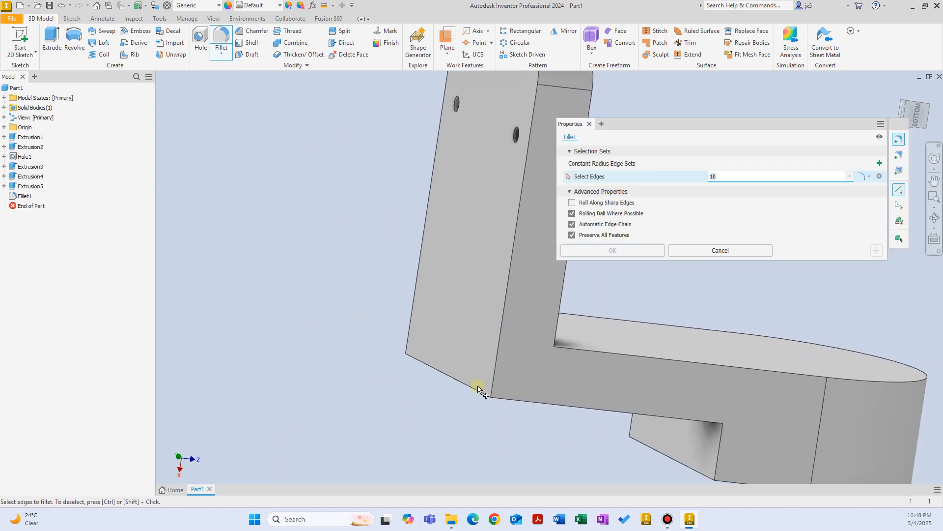
left_click(475, 393)
middle_click_drag(507, 427, 603, 249, "shift")
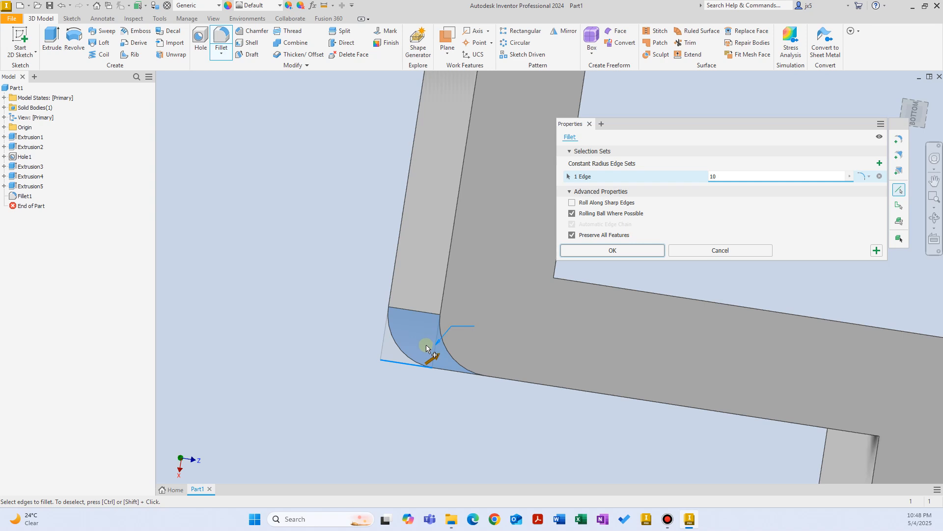
left_click(610, 250)
Fillet the inner bend edge at 10 mm, checking the preview from the side.
middle_click_drag(375, 211, 295, 84, "shift")
left_click(229, 37)
middle_click_drag(552, 300, 547, 276, "shift")
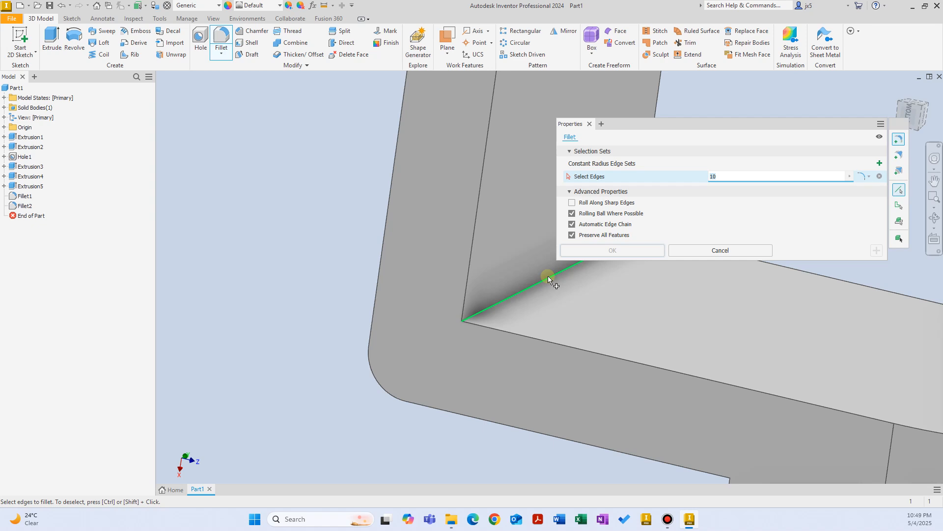
left_click(547, 276)
middle_click_drag(525, 297, 429, 290, "shift")
scroll(429, 290, "down", 4)
scroll(455, 310, "up", 2)
scroll(458, 308, "up", 4)
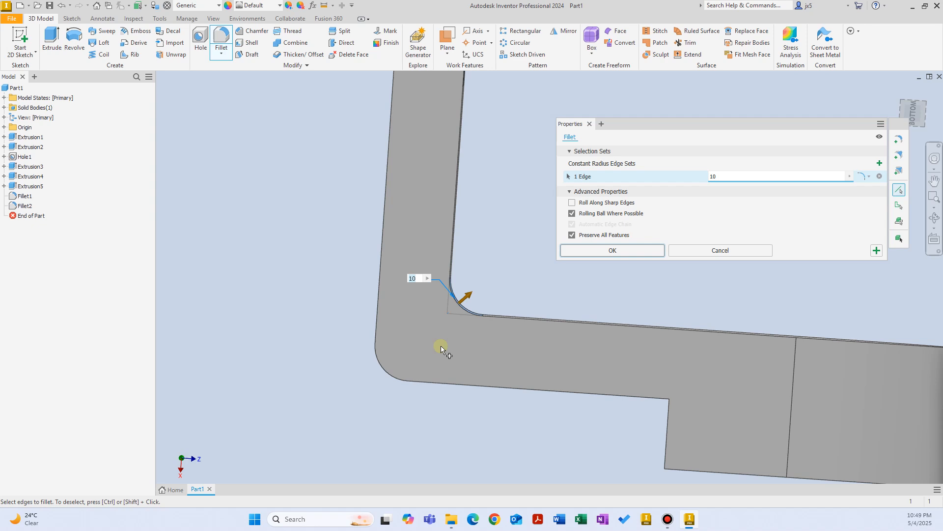
middle_click_drag(441, 346, 410, 348, "shift")
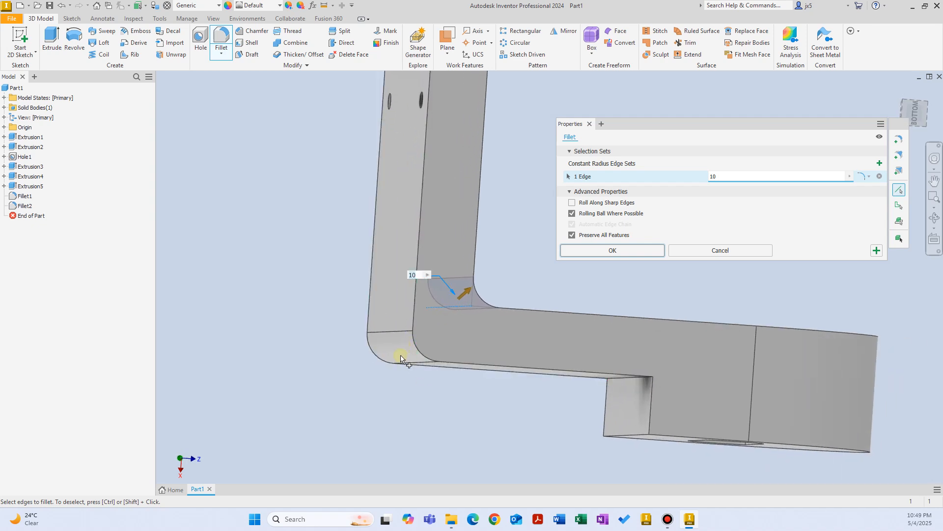
middle_click_drag(401, 356, 427, 301, "shift")
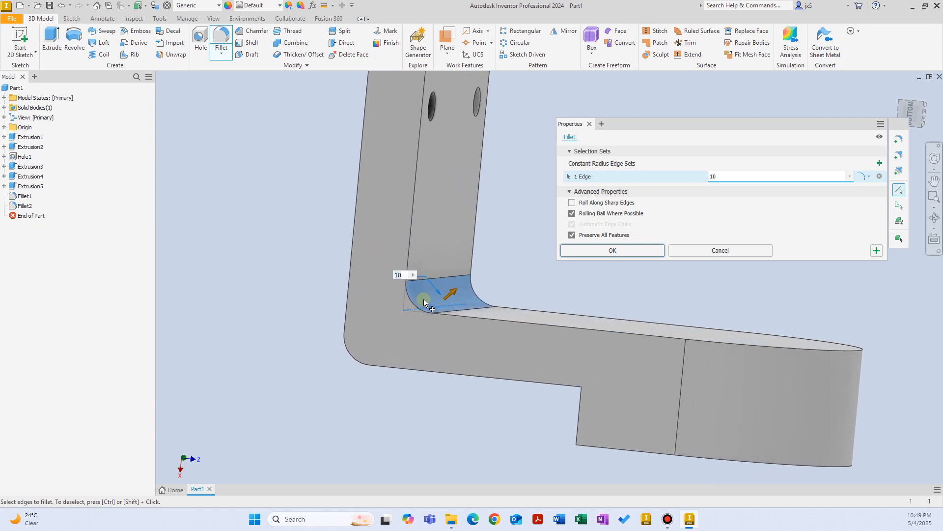
left_click(623, 250)
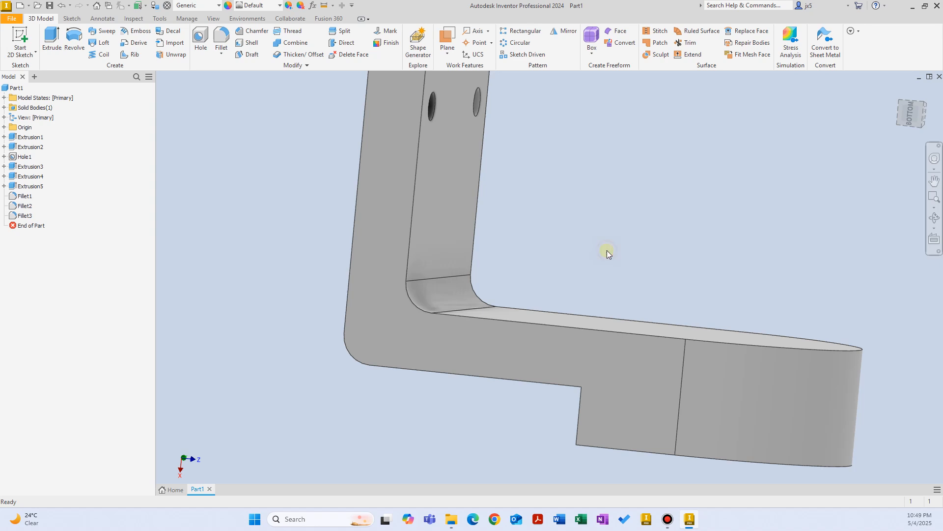
middle_click_drag(607, 249, 392, 211, "shift")
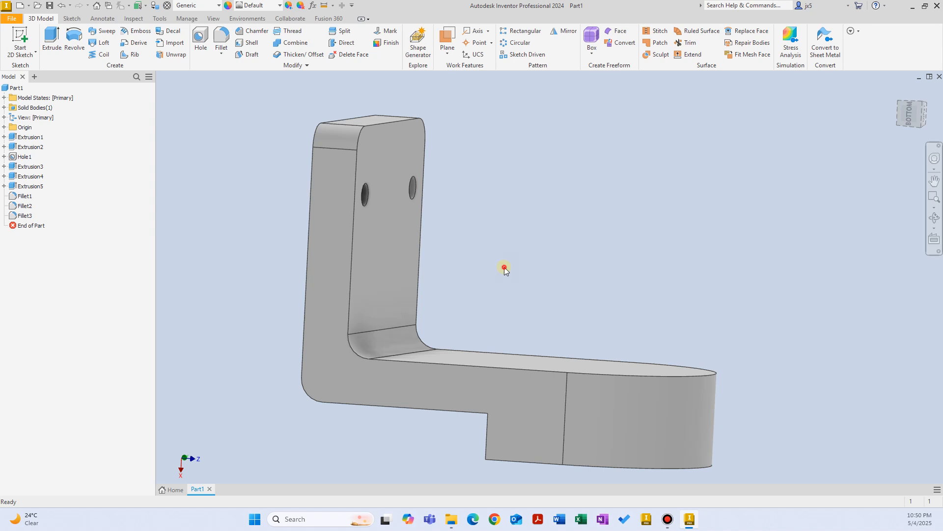
middle_click_drag(504, 266, 384, 200, "shift")
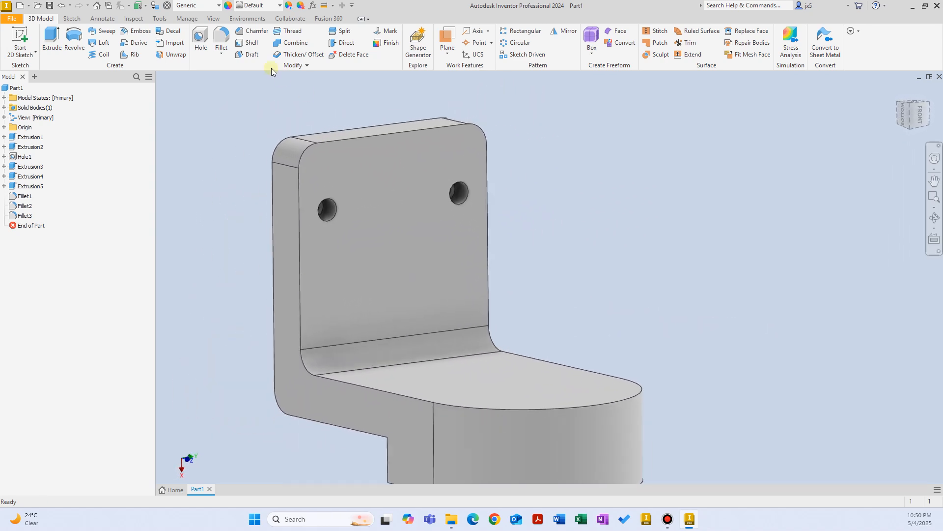
Preview a fillet on the outline edge chain, cancel it, and delete Fillet3.
left_click(221, 39)
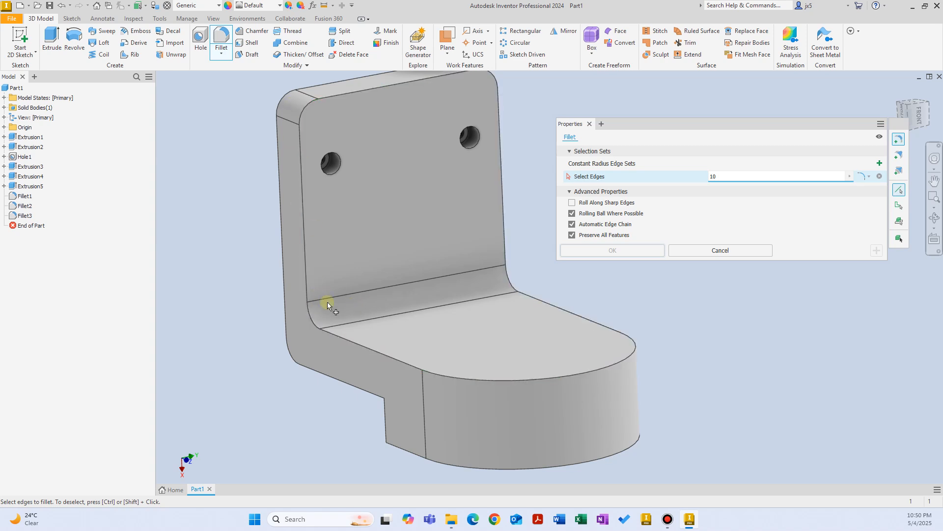
left_click(344, 336)
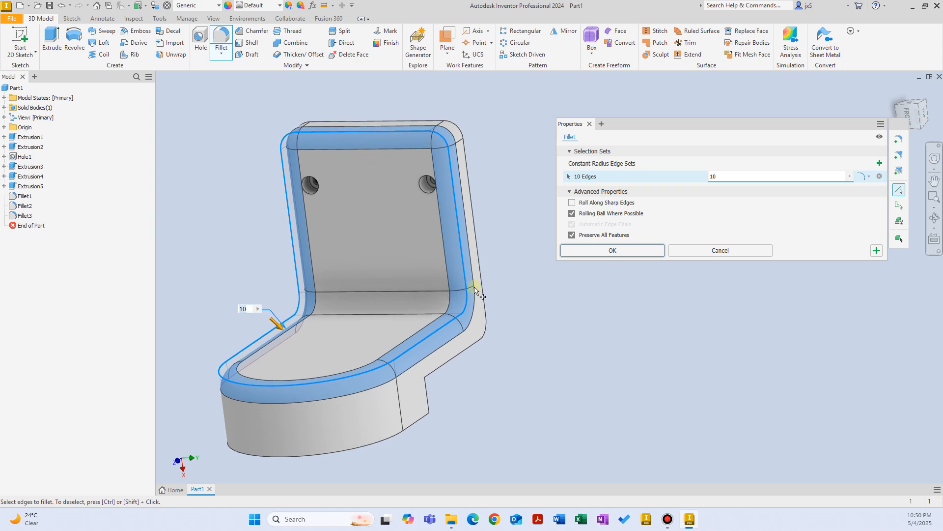
left_click(722, 249)
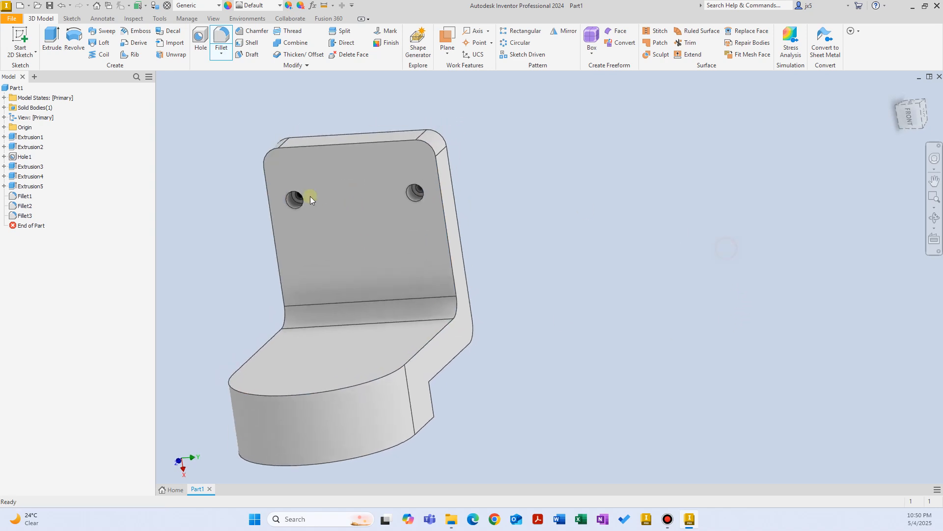
left_click(26, 216)
key("Delete")
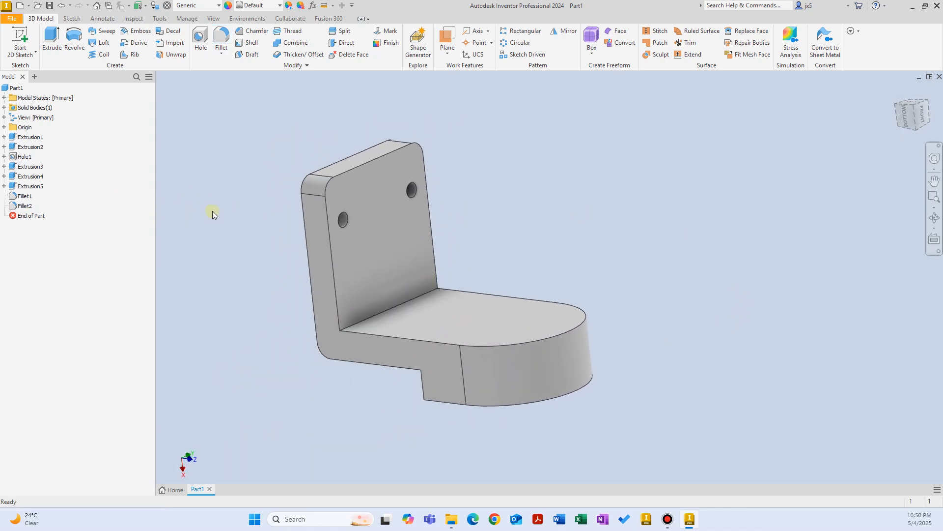
Preview fillets on the base floor and back plate edge chains, cancelling both.
left_click(221, 38)
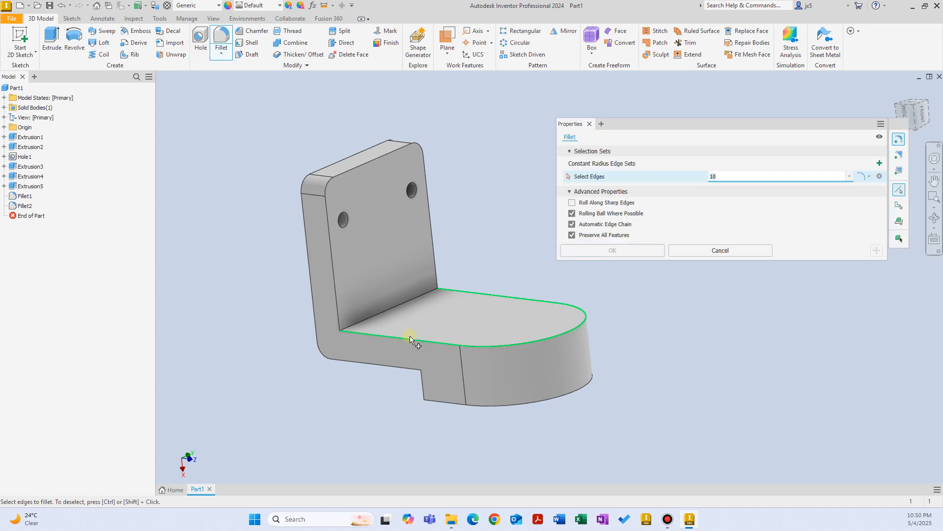
middle_click_drag(410, 337, 401, 352, "shift")
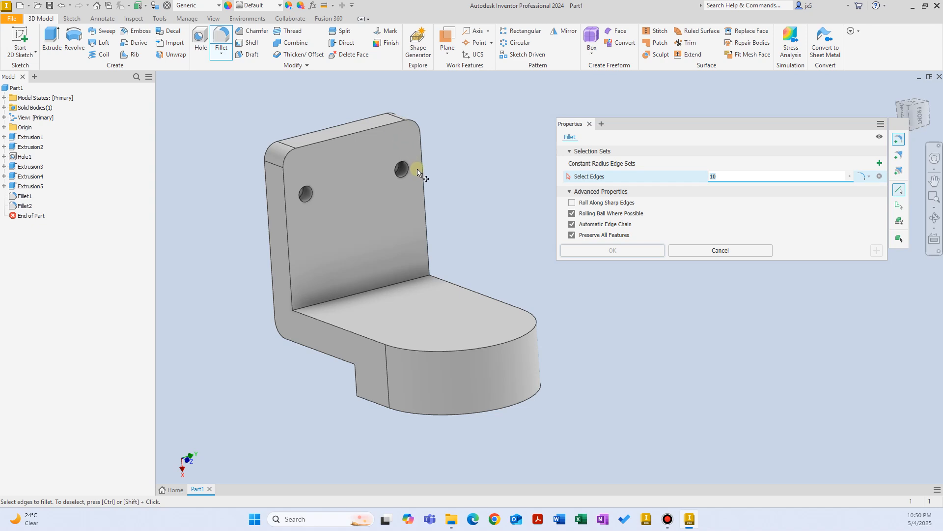
left_click(482, 297)
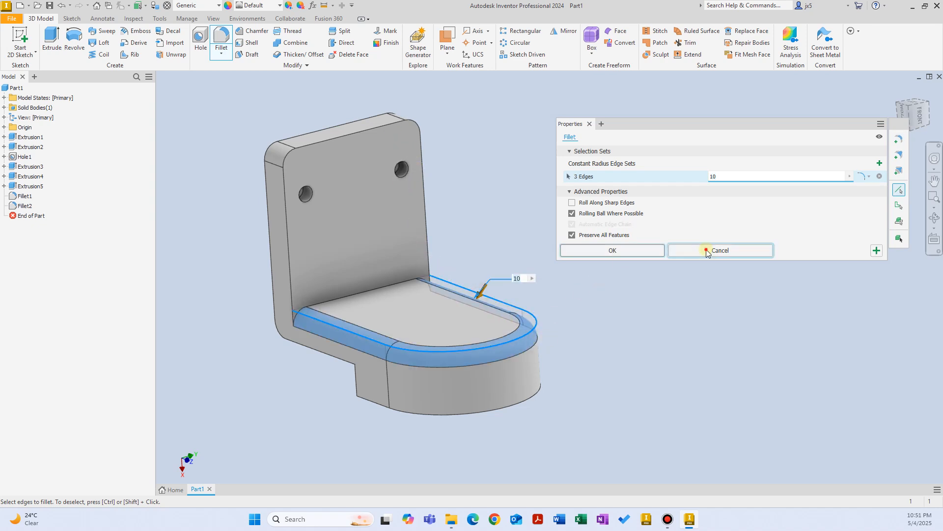
left_click(706, 250)
left_click(221, 42)
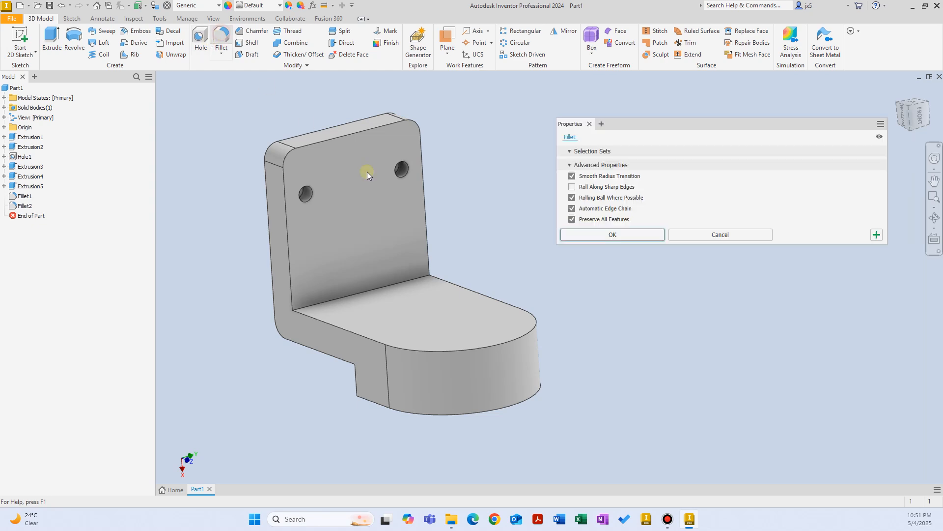
left_click(426, 220)
left_click(720, 250)
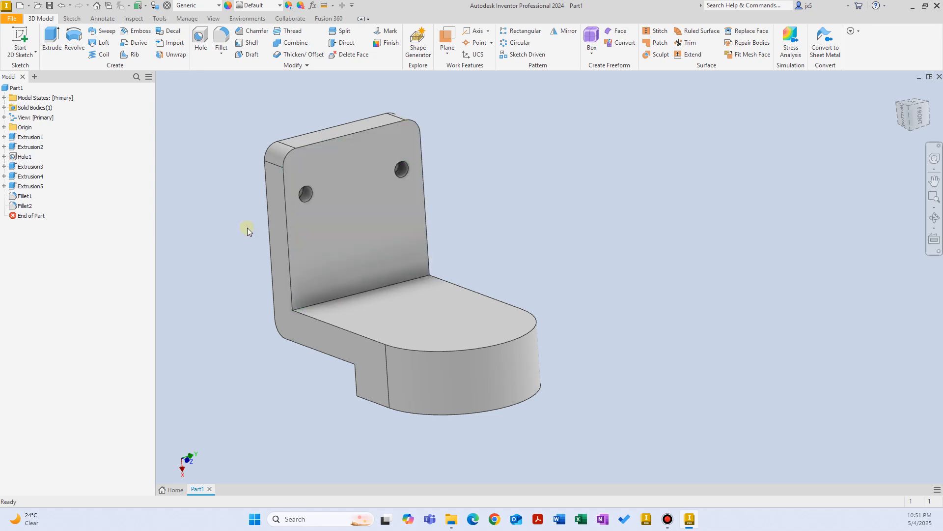
Inspect which edges Fillet1 and Fillet2 round, return to the home view, and delete Fillet2.
left_click(26, 197)
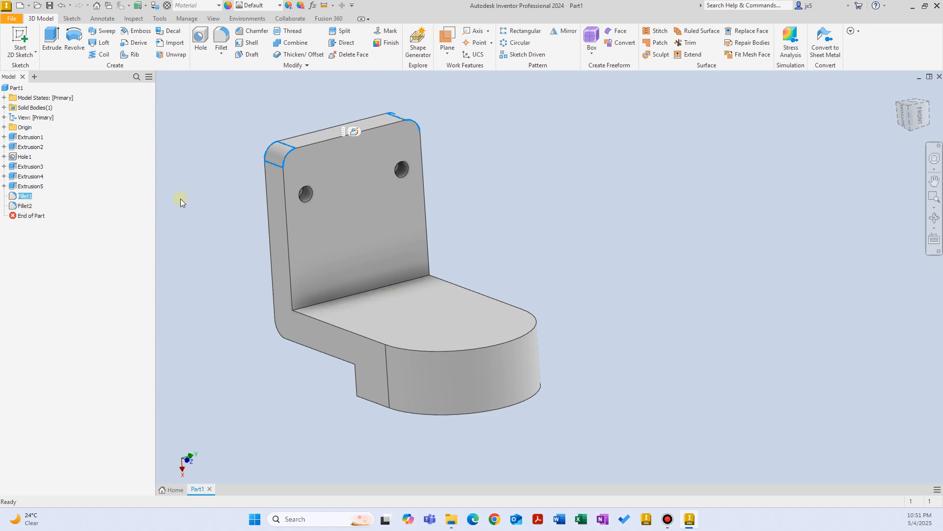
left_click(24, 206)
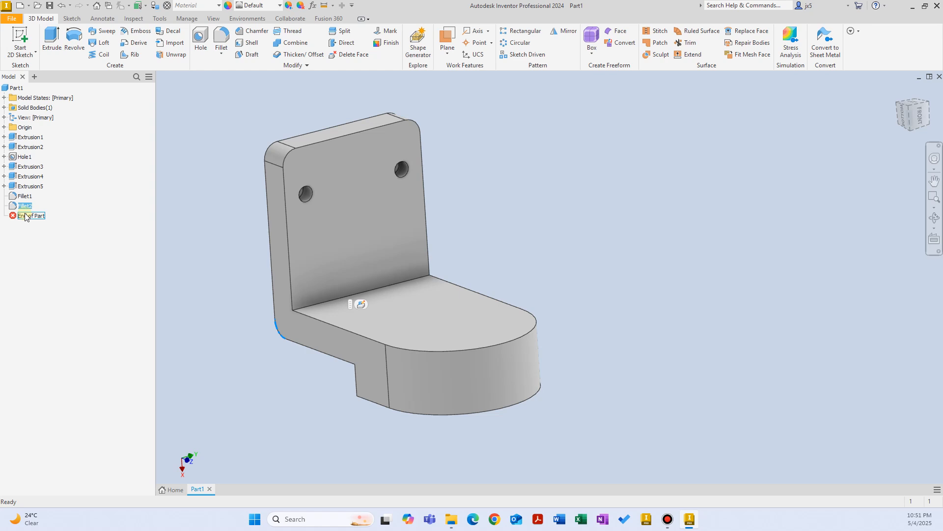
left_click(24, 196)
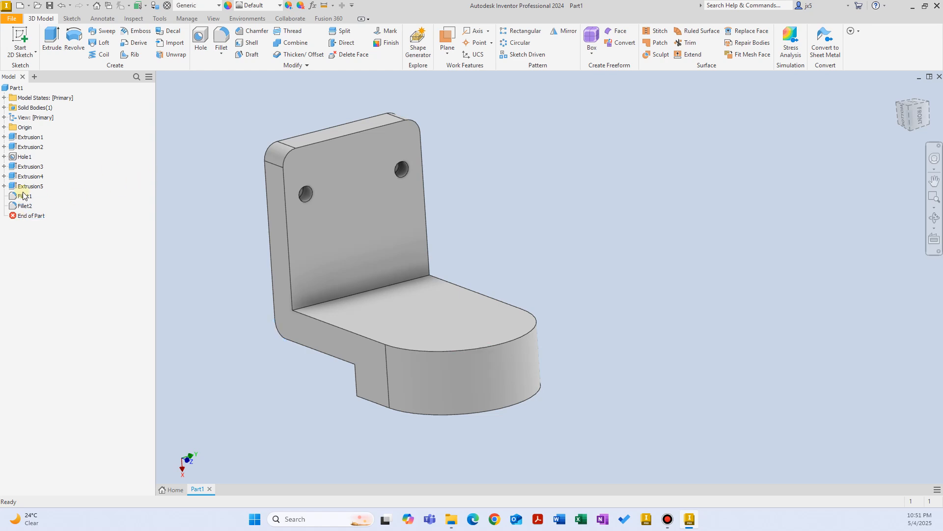
middle_click_drag(308, 195, 61, 189, "shift")
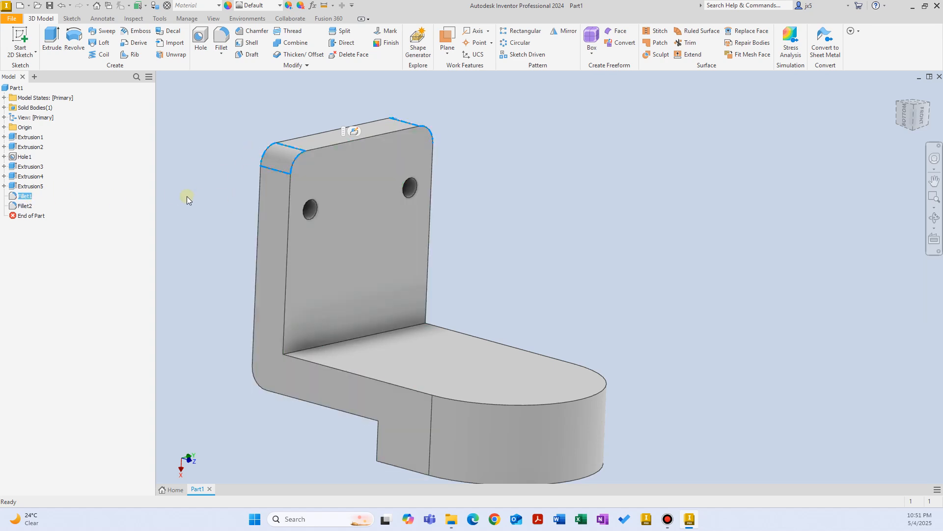
left_click(24, 206)
middle_click_drag(174, 249, 244, 267, "shift")
scroll(275, 300, "up", 3)
middle_click_drag(289, 314, 300, 307, "shift")
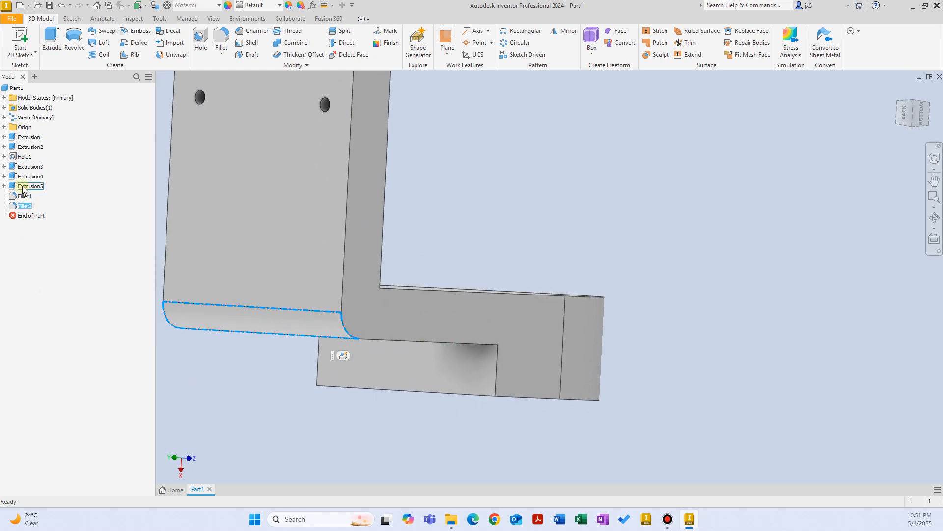
key("F6")
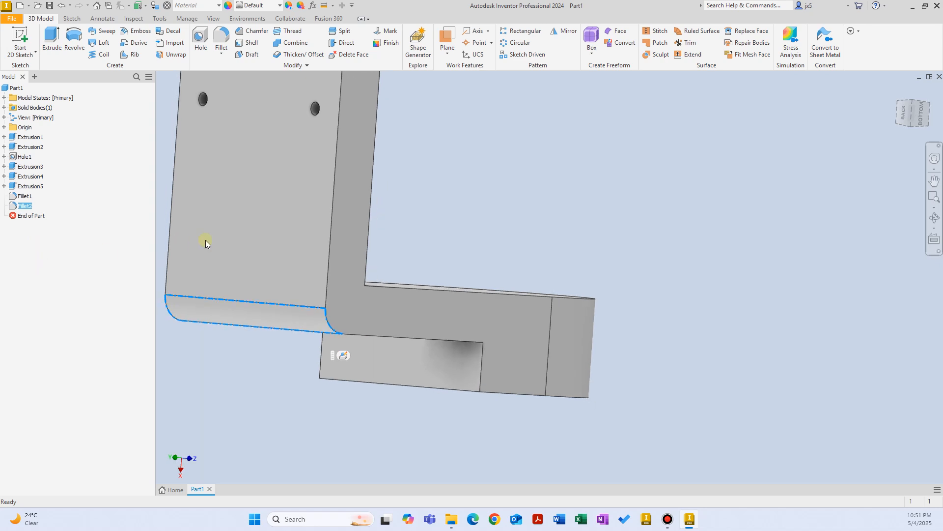
key("Delete")
Delete Fillet1 and start a new fillet with both top corner edges at 5 mm.
left_click(14, 196)
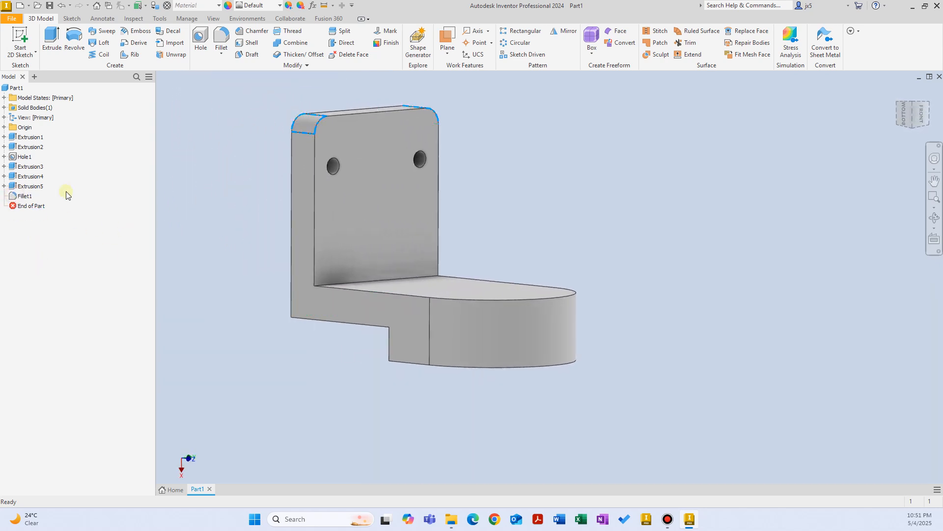
key("Delete")
left_click(218, 48)
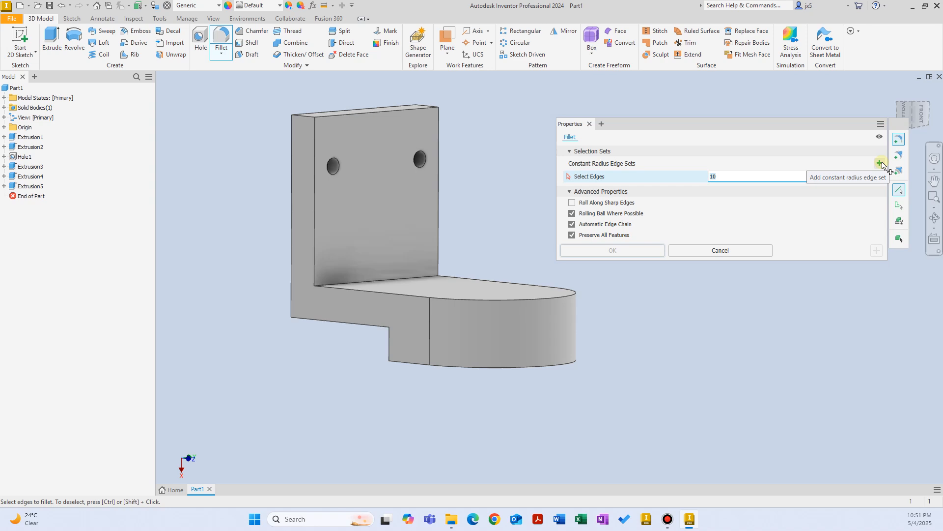
left_click(730, 176)
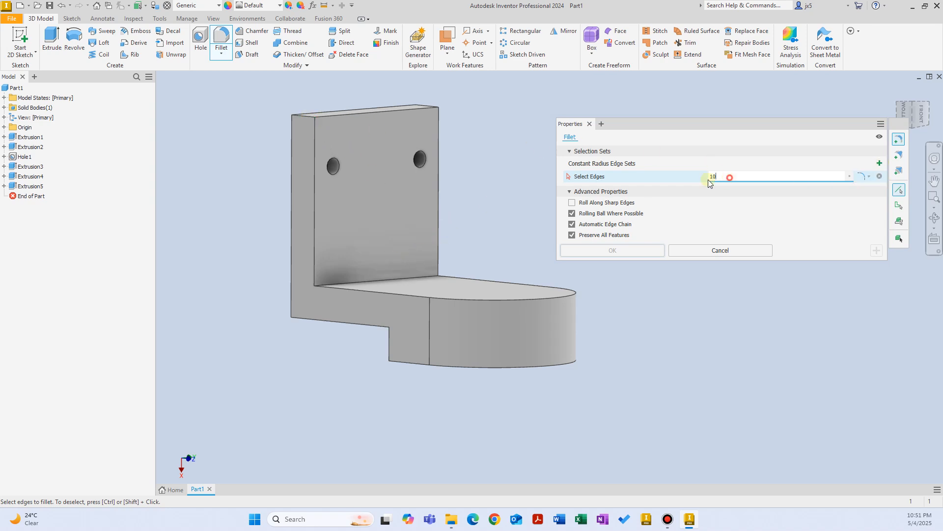
left_click(307, 117)
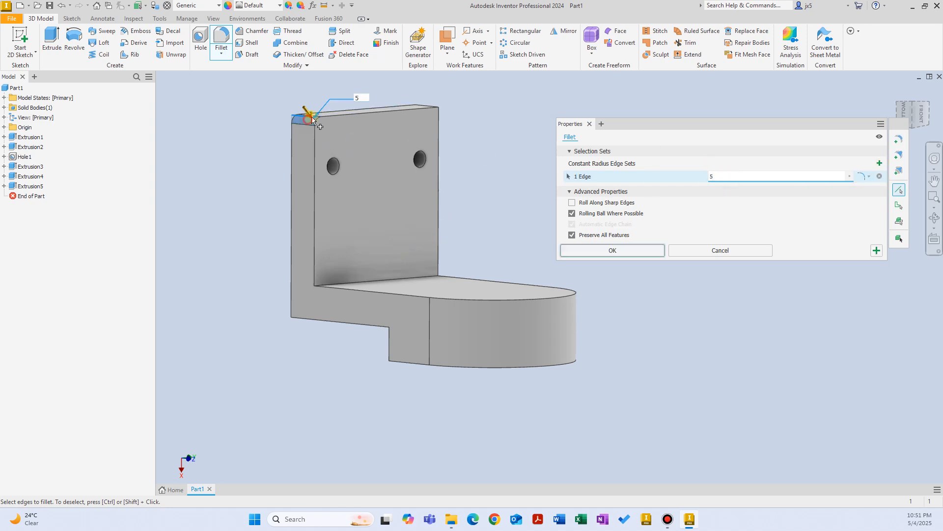
middle_click_drag(310, 118, 583, 147, "shift")
left_click(456, 123)
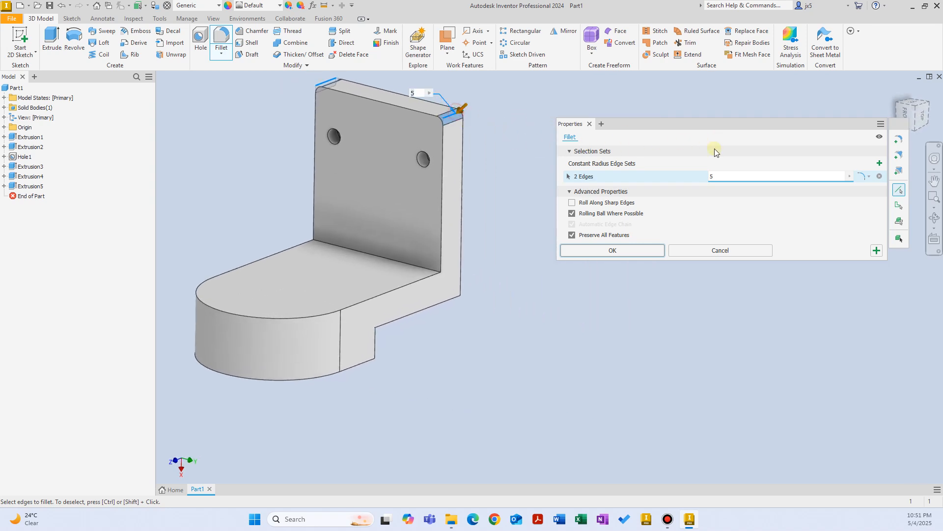
middle_click_drag(456, 122, 641, 218, "shift")
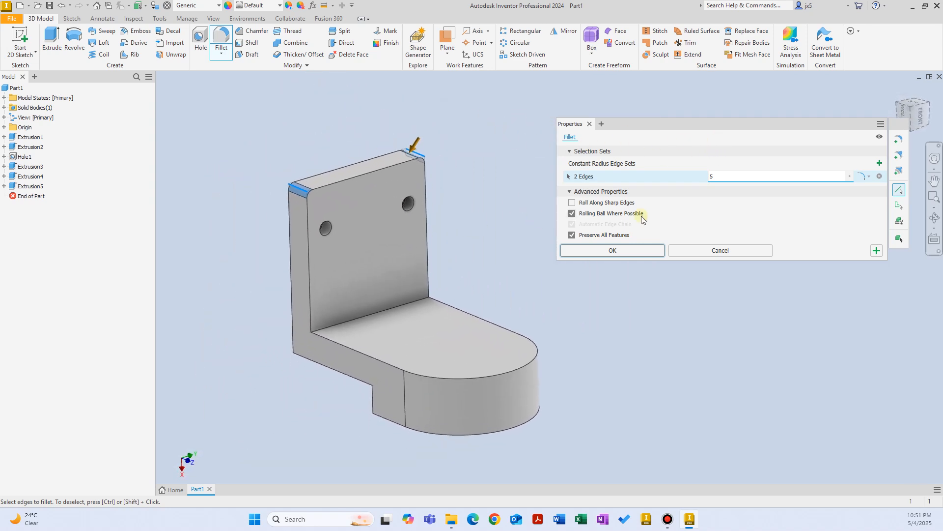
Add a 10 mm edge set on the inner and outer wall-base edges.
left_click(879, 163)
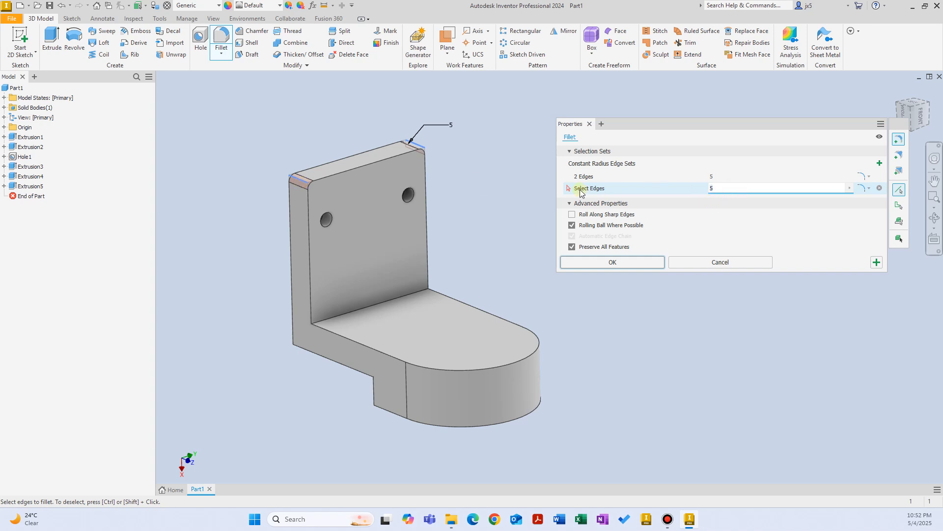
left_click(358, 309)
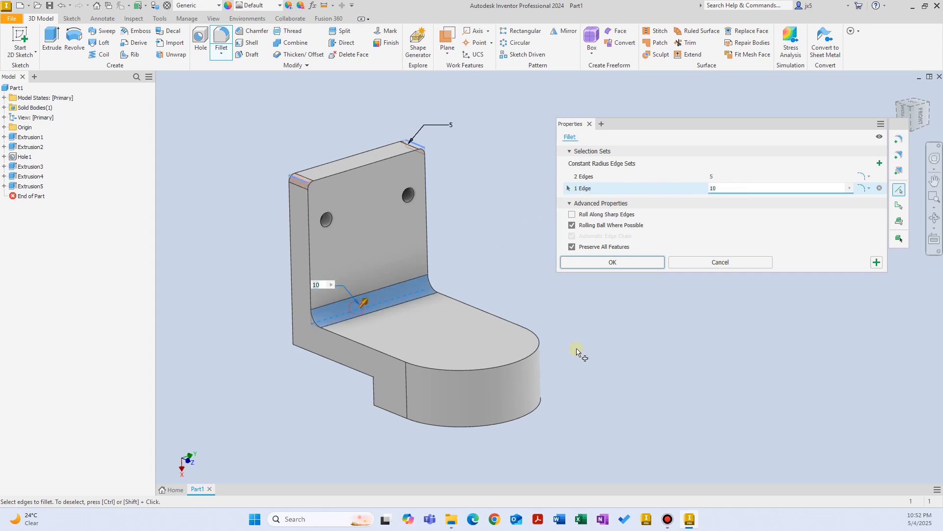
middle_click_drag(560, 309, 489, 361, "shift")
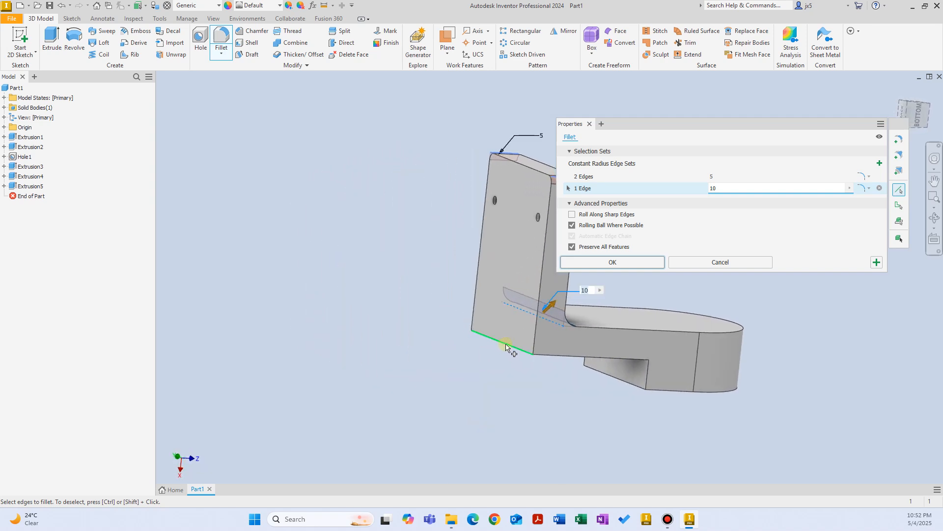
left_click(506, 345)
middle_click_drag(602, 366, 652, 284, "shift")
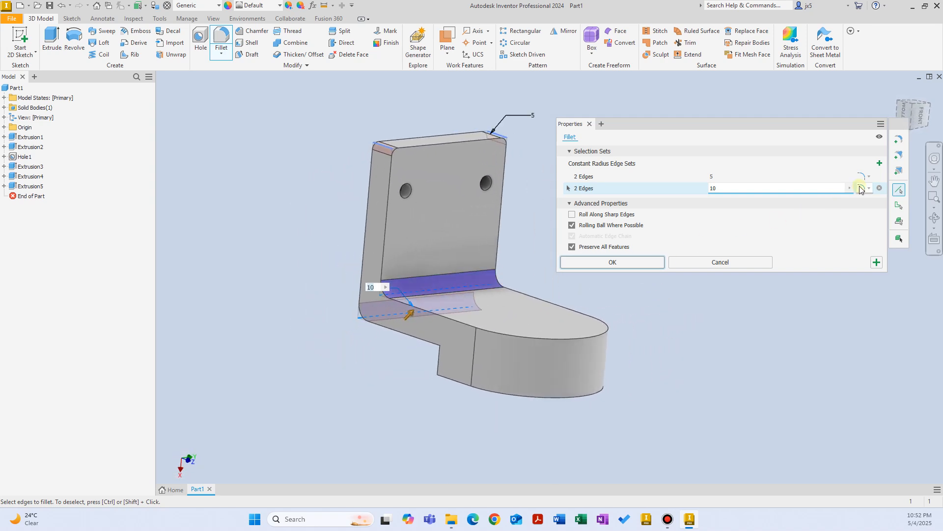
Add a third edge set with a 2 mm radius on the step's lower edge.
left_click(880, 163)
left_click_drag(736, 200, 586, 211)
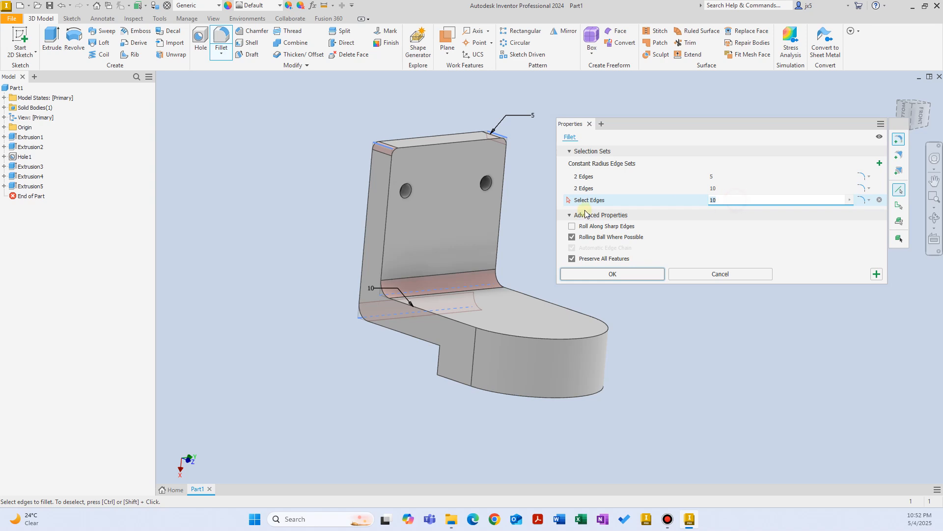
left_click(455, 324)
mouse_move(455, 328)
middle_mouse_down("shift")
mouse_move(470, 345)
mouse_move(451, 330)
middle_mouse_up("shift")
left_click(453, 319)
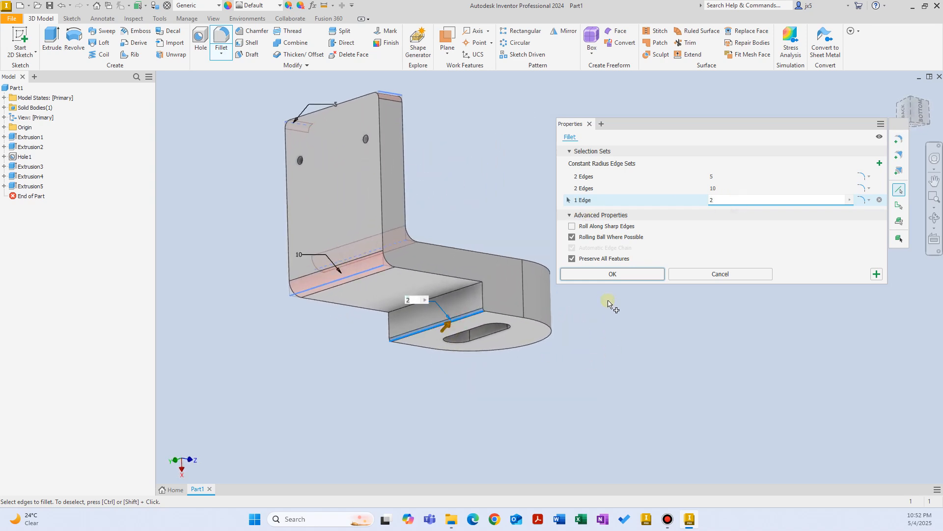
middle_click_drag(609, 303, 364, 297, "shift")
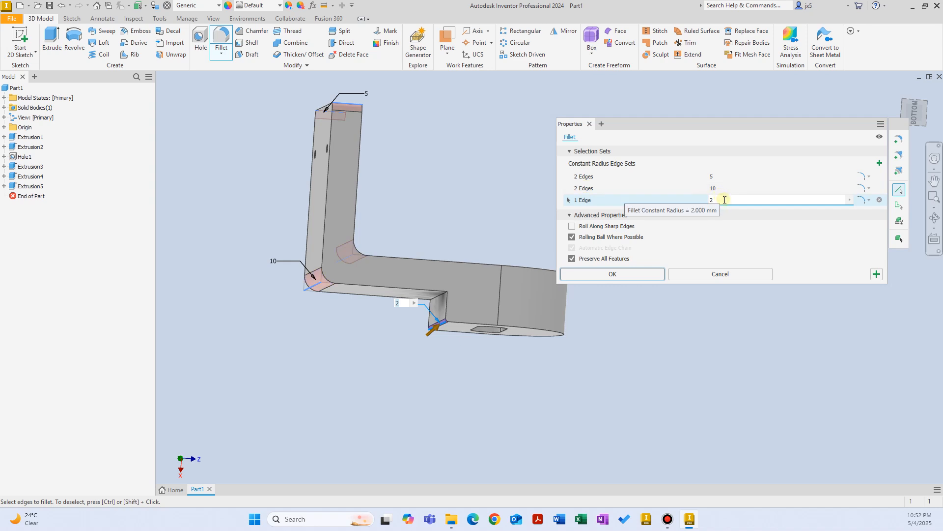
Apply the three-set fillet as Fillet4 and review its rounded edges from the home view.
left_click(612, 274)
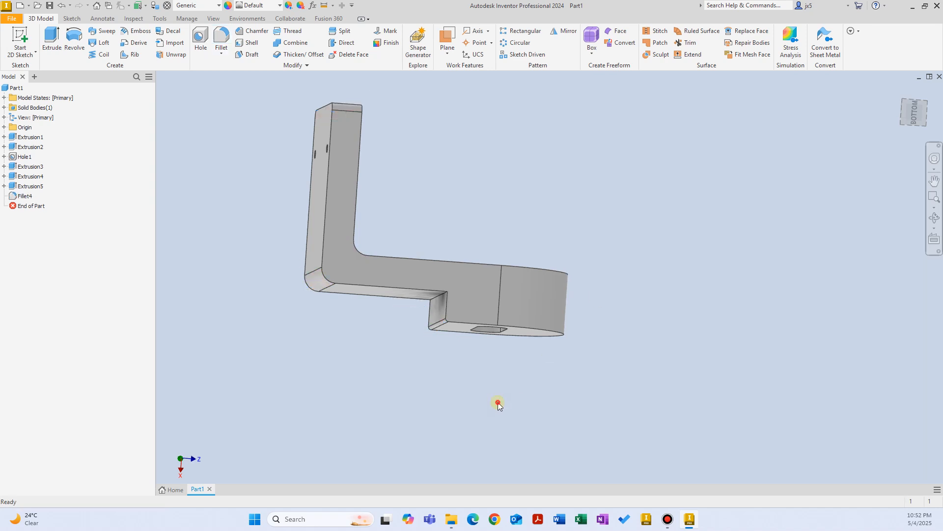
left_click(24, 195)
key("F6")
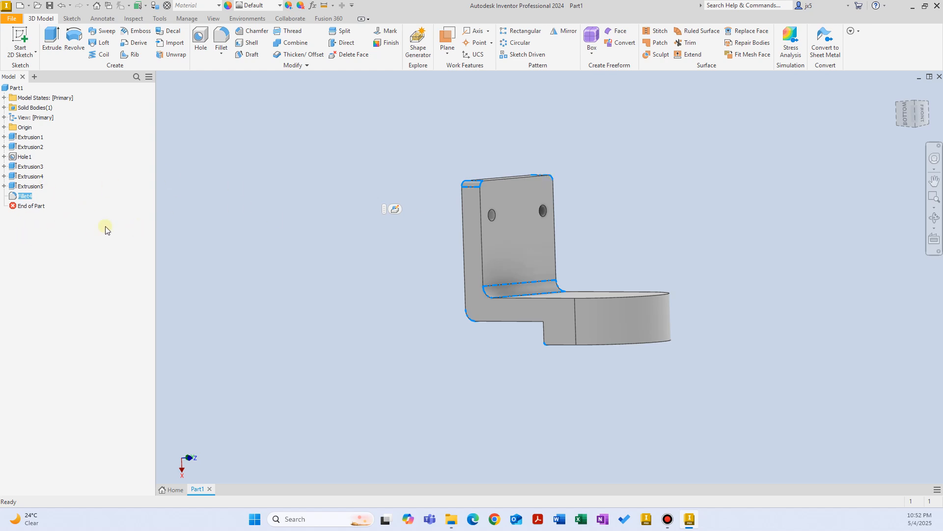
left_click(320, 219)
Delete Fillet4 from the model tree and start a new fillet.
left_click(17, 195)
key("Delete")
left_click(324, 190)
left_click(220, 43)
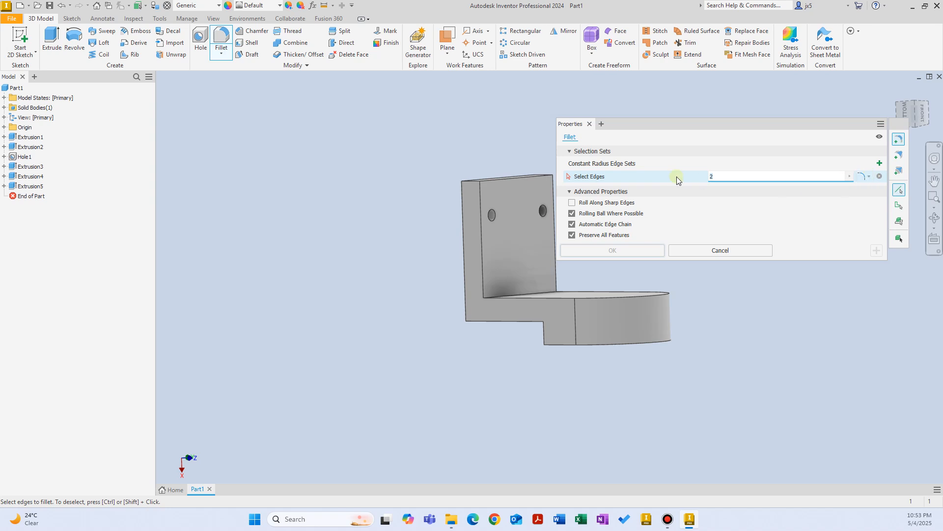
Set the fillet radius to 10 and pick the bracket's bottom corner edge.
left_click(865, 176)
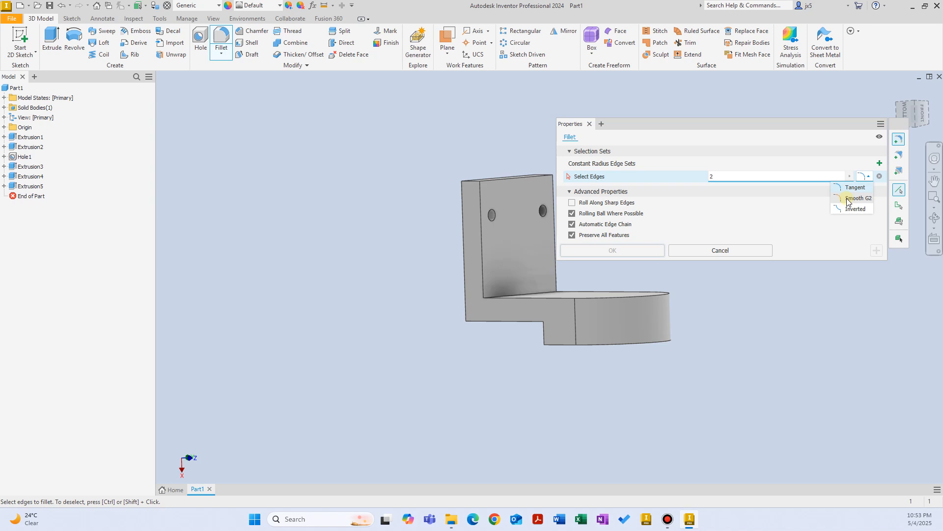
scroll(564, 294, "up", 3)
mouse_move(564, 293)
middle_mouse_down("shift")
mouse_move(545, 290)
mouse_move(556, 277)
middle_mouse_up("shift")
left_click(734, 177)
key("BackSpace")
type("10")
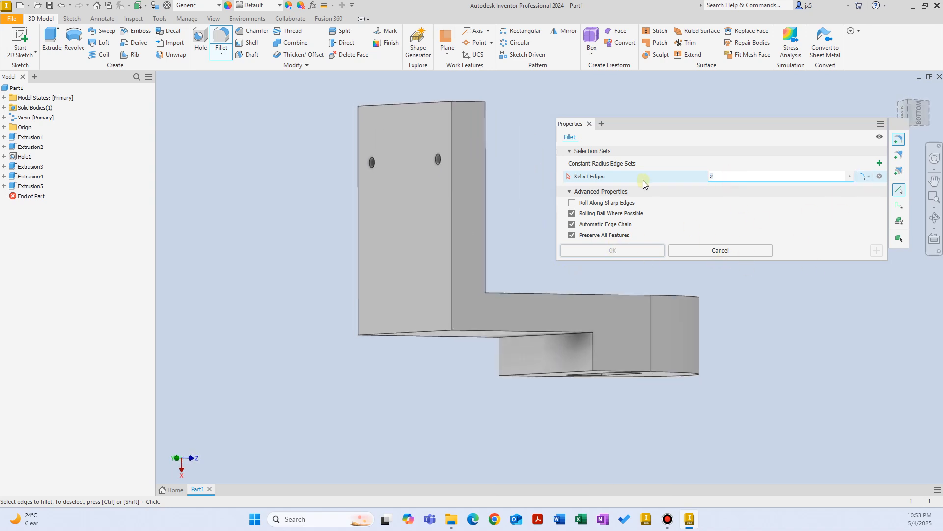
left_click(429, 333)
Try other fillet types on the preview, including Smooth G2.
scroll(455, 328, "up", 5)
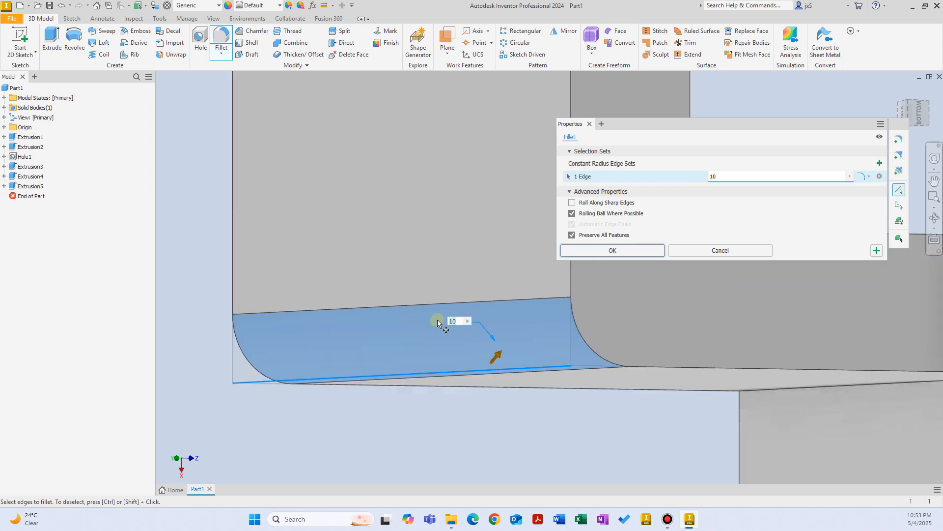
middle_click_drag(442, 320, 555, 343, "shift")
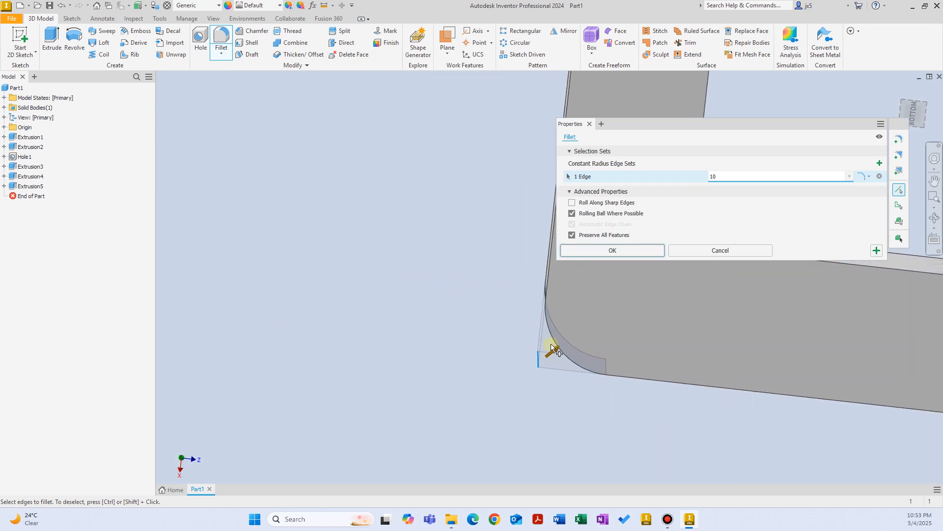
left_click(869, 176)
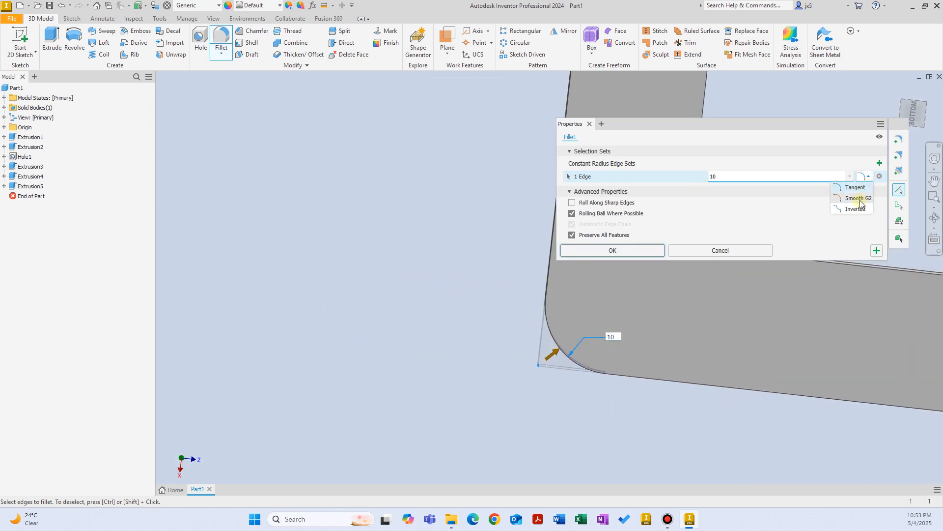
left_click(860, 199)
left_click(864, 178)
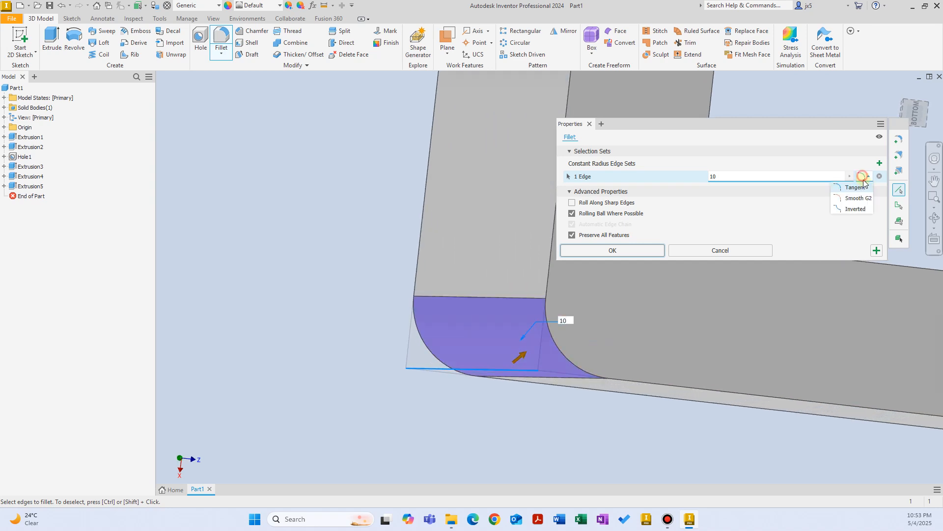
left_click(863, 199)
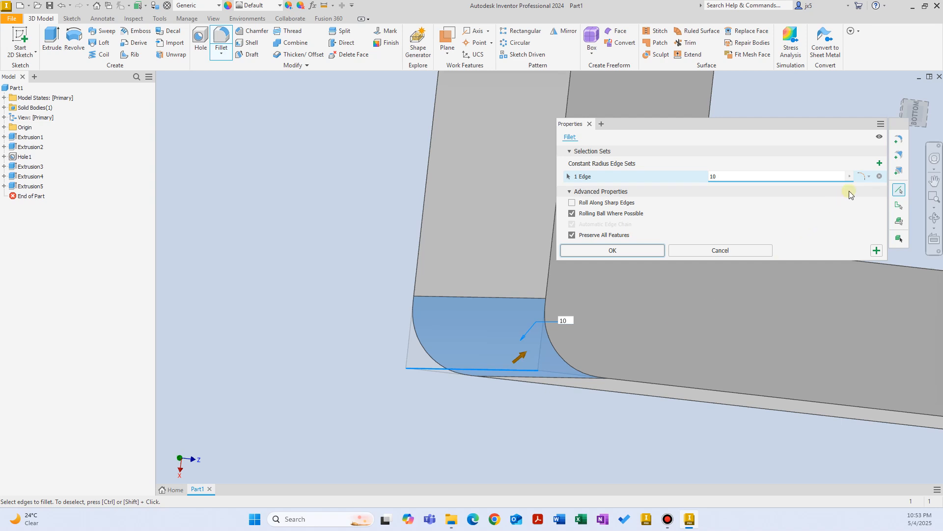
Switch the fillet to an inverted profile, inspect it, then restore the normal rounded profile.
left_click(865, 176)
left_click(863, 215)
middle_click_drag(643, 321, 578, 322, "shift")
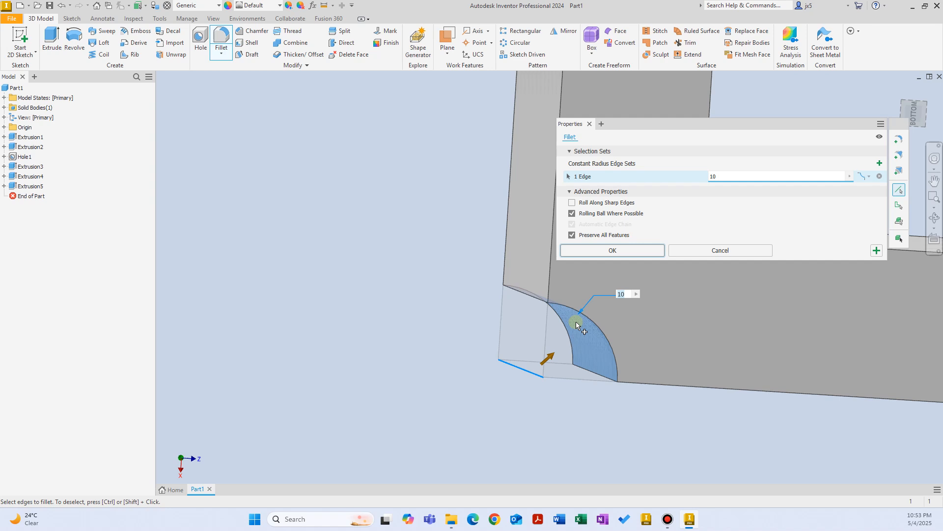
left_click(865, 179)
left_click(860, 185)
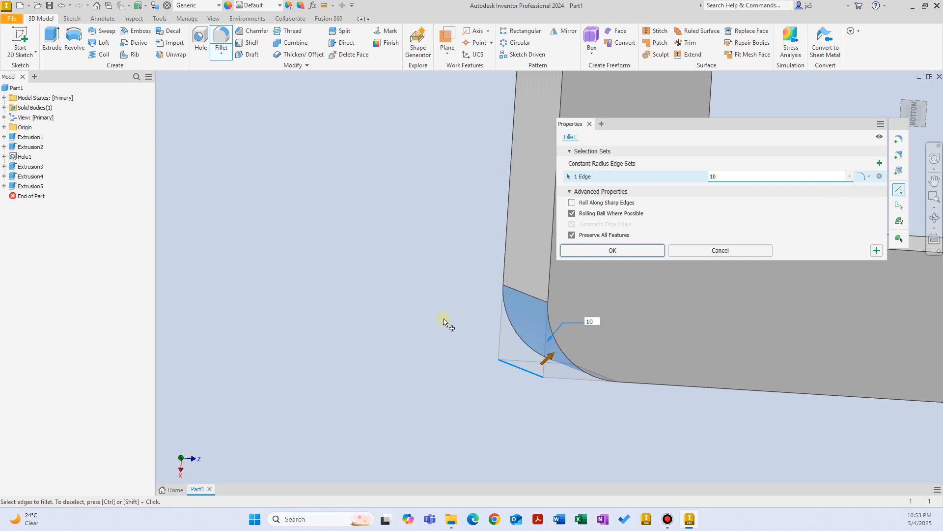
middle_click_drag(568, 353, 571, 355, "shift")
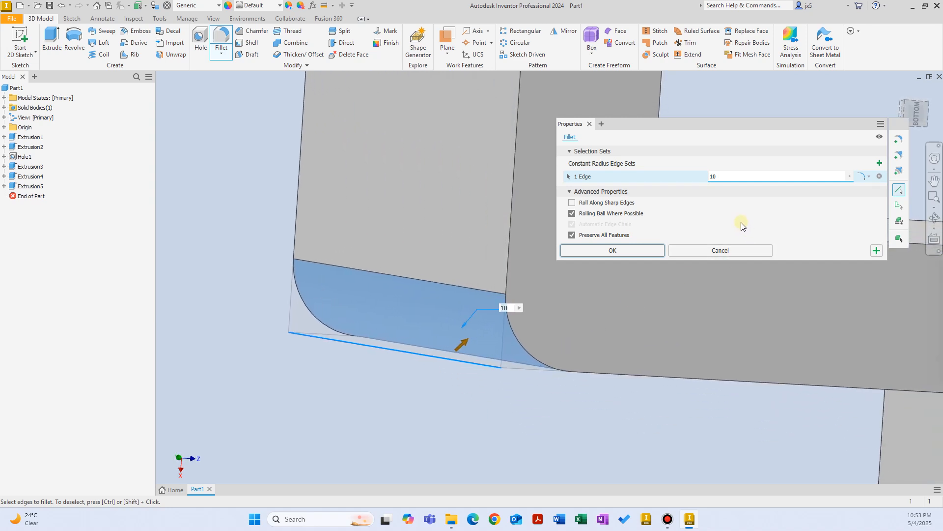
Replace the old edge set with the inner corner edge where the back plate meets the base, at 10 mm.
left_click(880, 176)
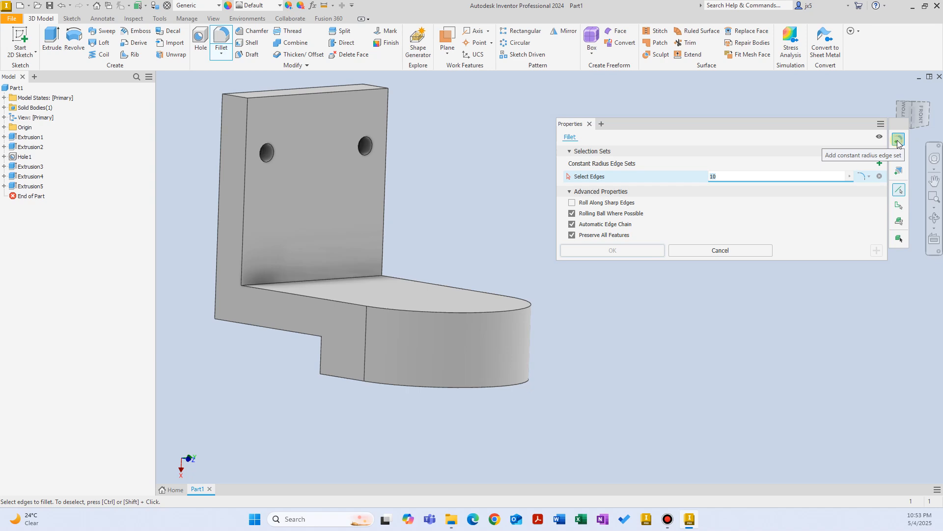
left_click(369, 232)
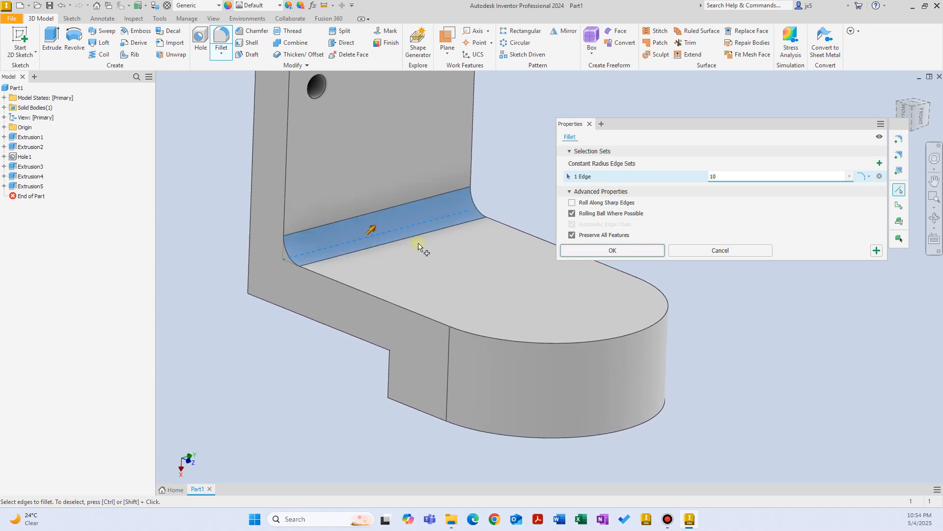
scroll(418, 243, "down", 2)
middle_click_drag(236, 281, 280, 320, "shift")
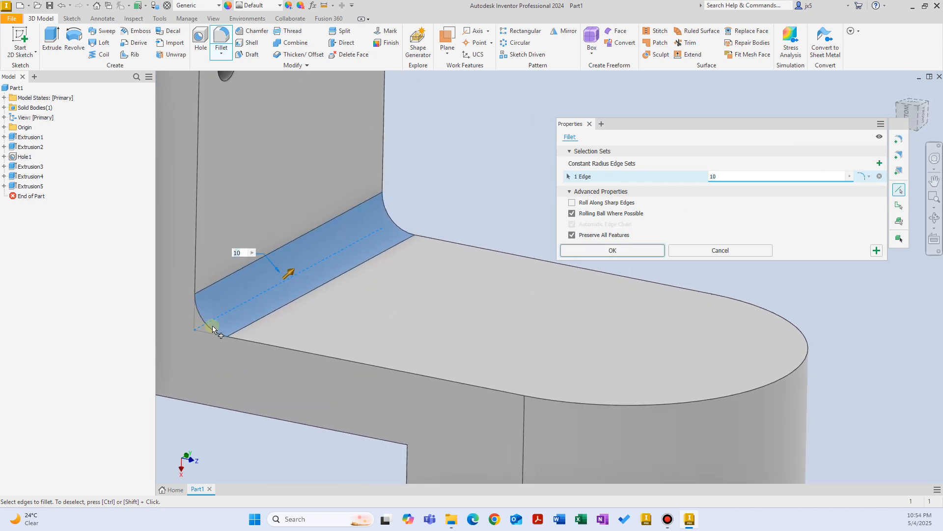
middle_click_drag(457, 191, 426, 233, "shift")
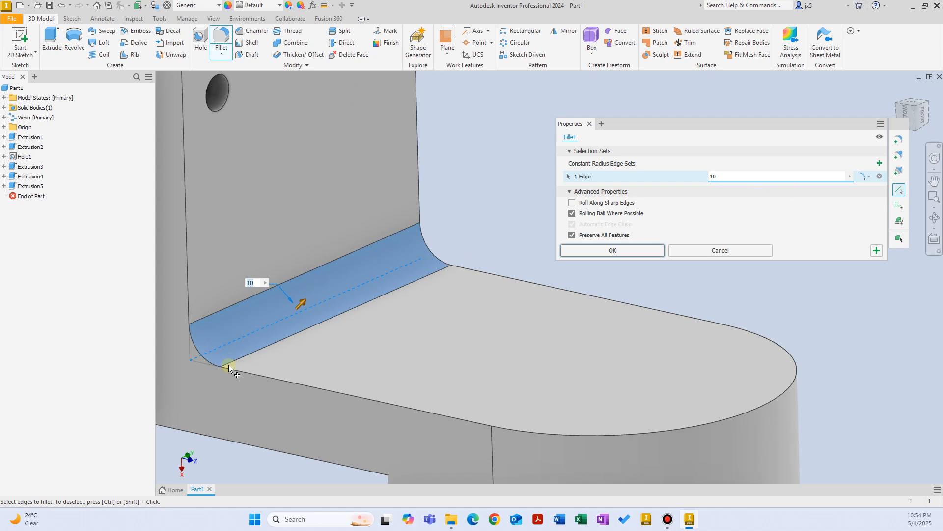
Add a variable-radius fillet set to the pending fillet.
left_click(899, 156)
middle_click_drag(420, 294, 232, 367, "shift")
scroll(329, 361, "down", 5)
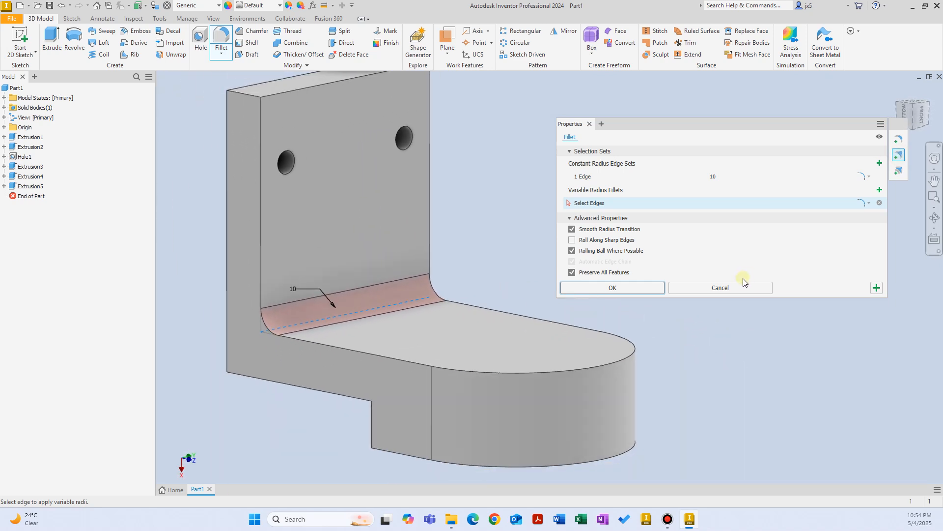
Cancel the fillet, restart it, and pick the back plate's top edge for a variable fillet.
left_click(739, 287)
left_click(339, 7)
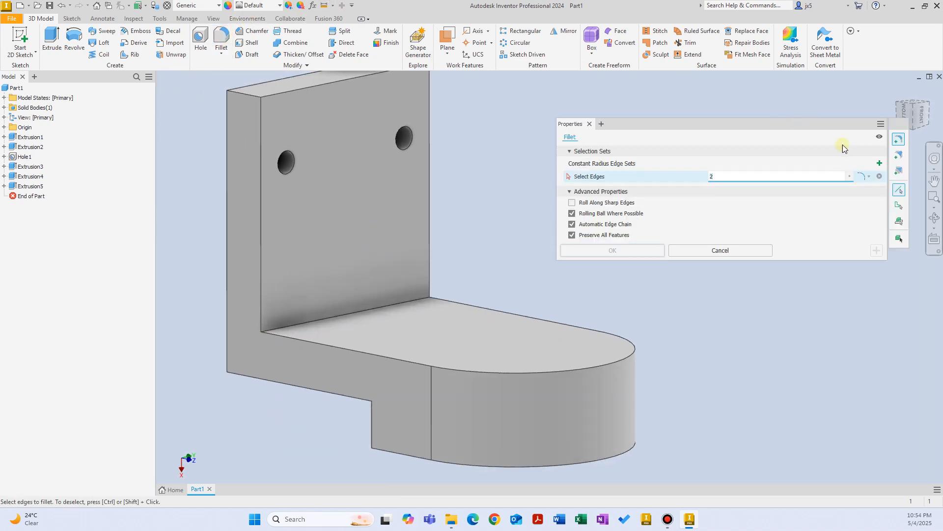
middle_click_drag(506, 202, 889, 168, "shift")
middle_click_drag(548, 183, 459, 151, "shift")
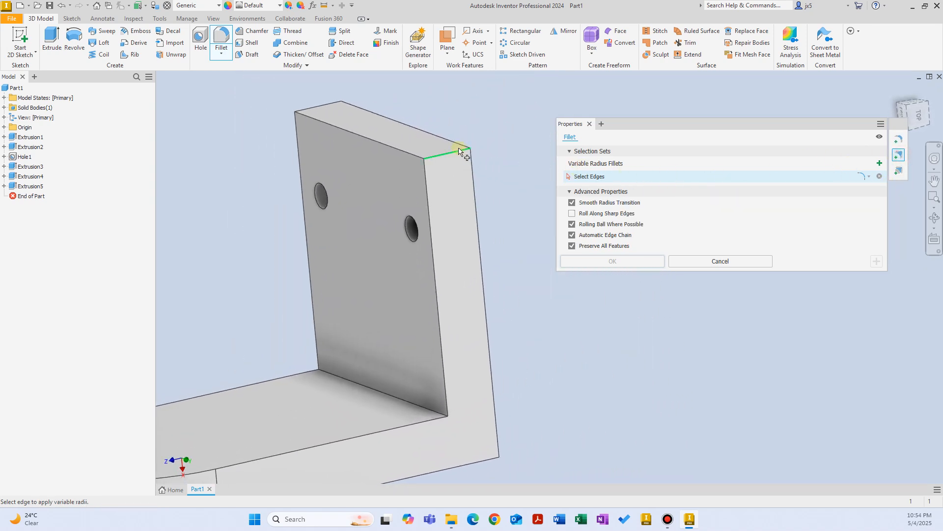
left_click(458, 152)
scroll(462, 162, "down", 6)
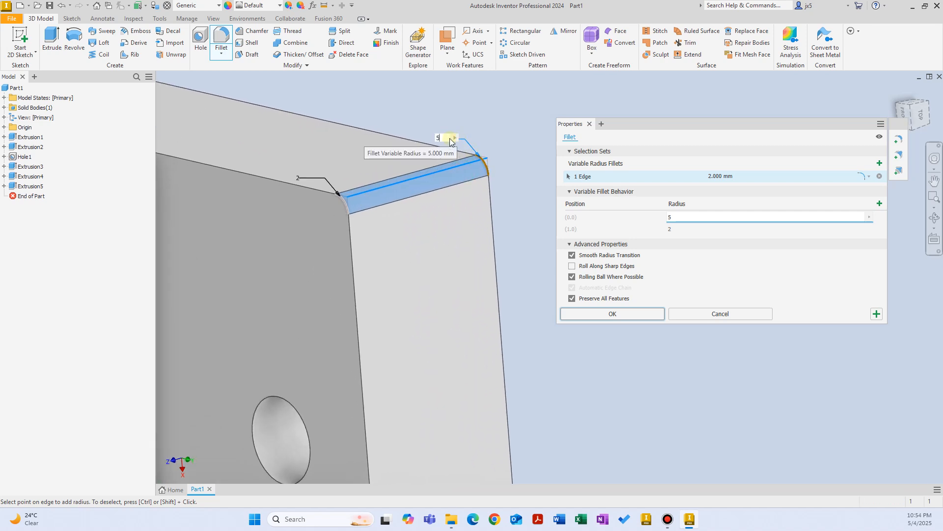
Set the variable end radii to 5 and 10 mm, then discard it and restart Fillet.
type("5")
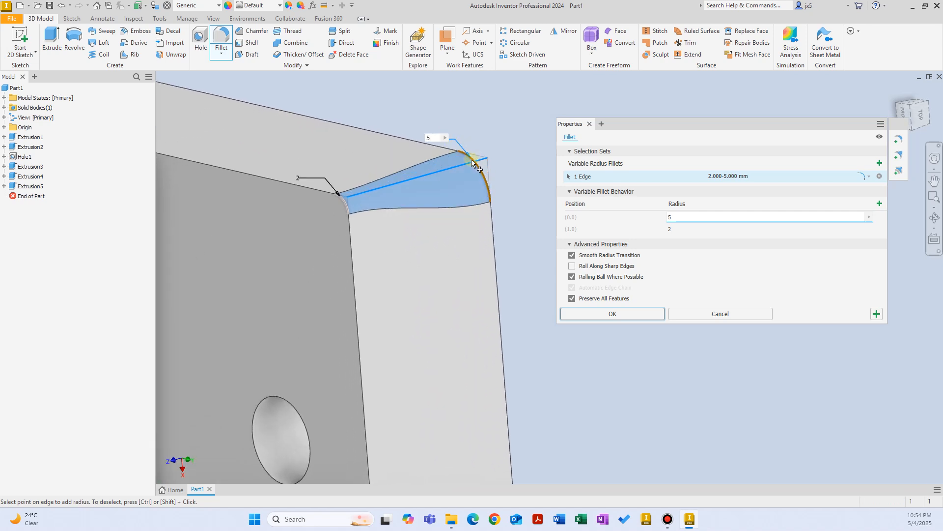
left_click(317, 178)
type("4")
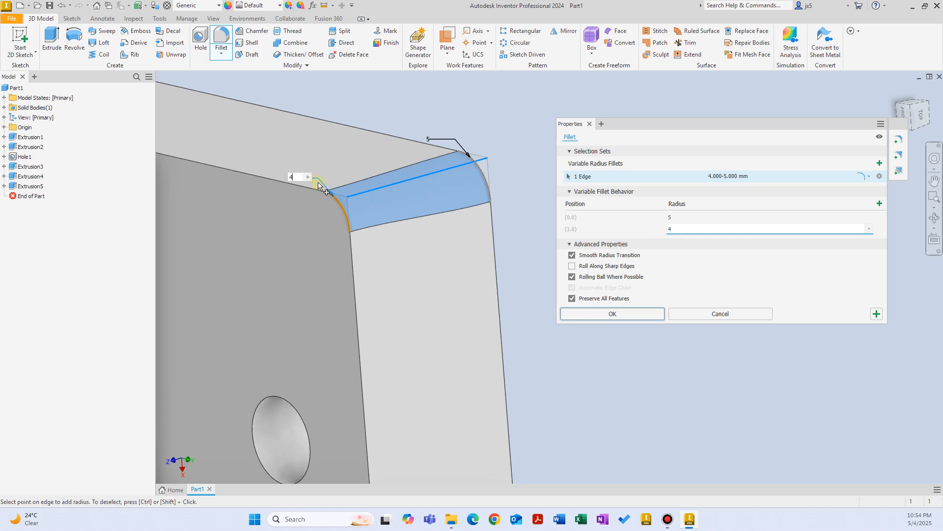
key("BackSpace")
type("10")
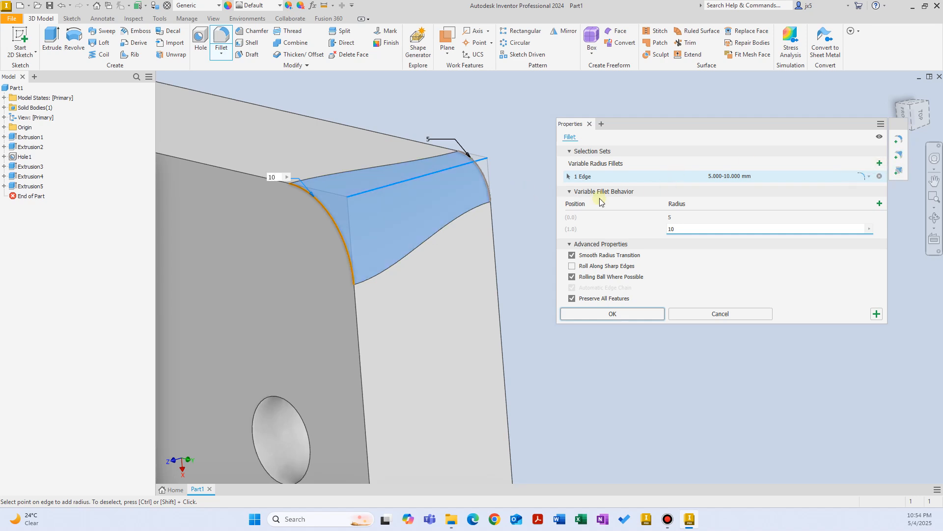
left_click(716, 315)
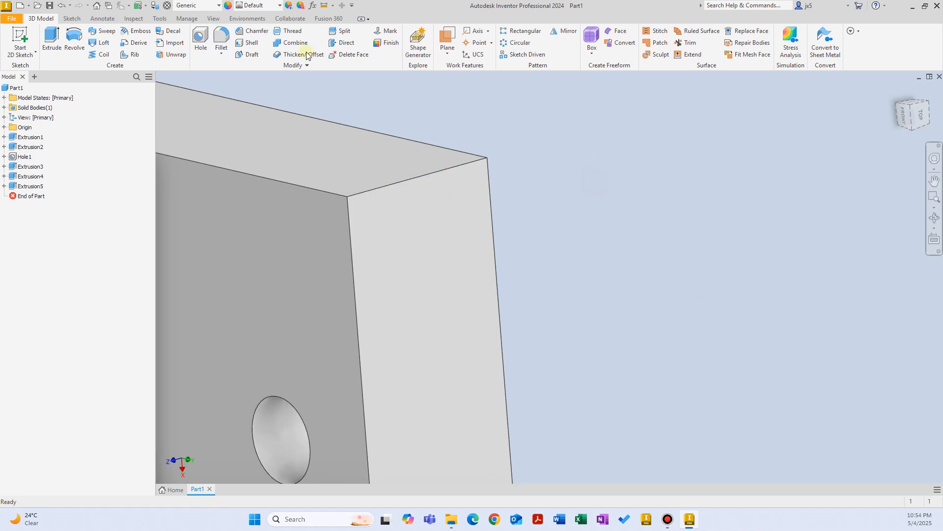
left_click(221, 39)
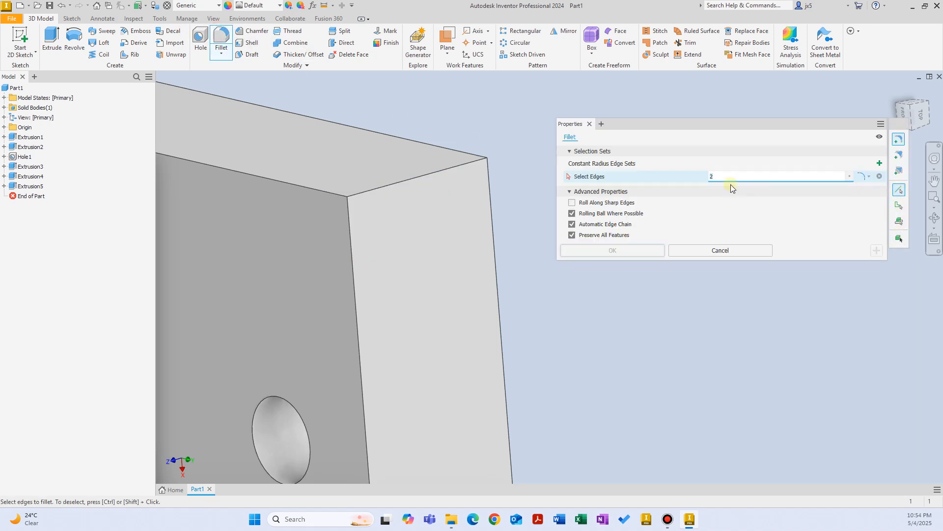
Fillet every edge of Solid1 at 2 mm, add an empty edge set, then discard the fillet.
scroll(531, 227, "up", 6)
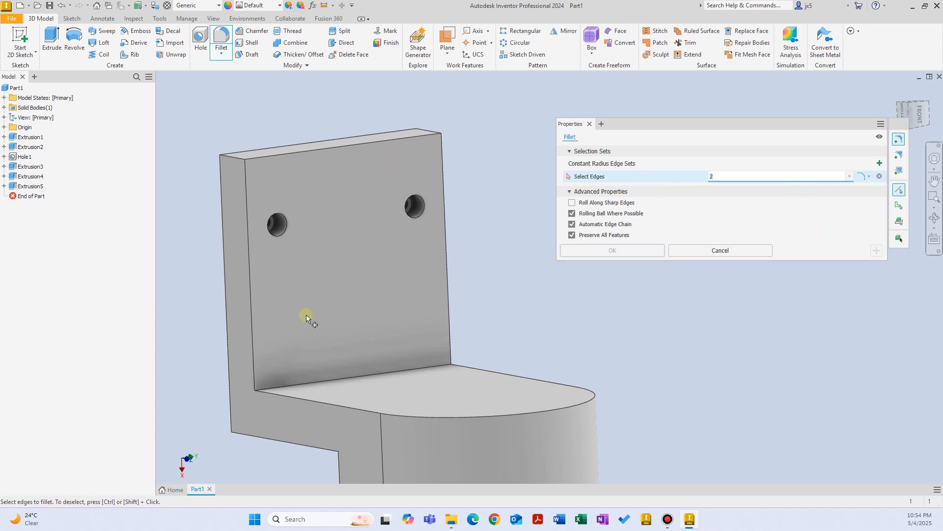
middle_click_drag(306, 316, 373, 307, "shift")
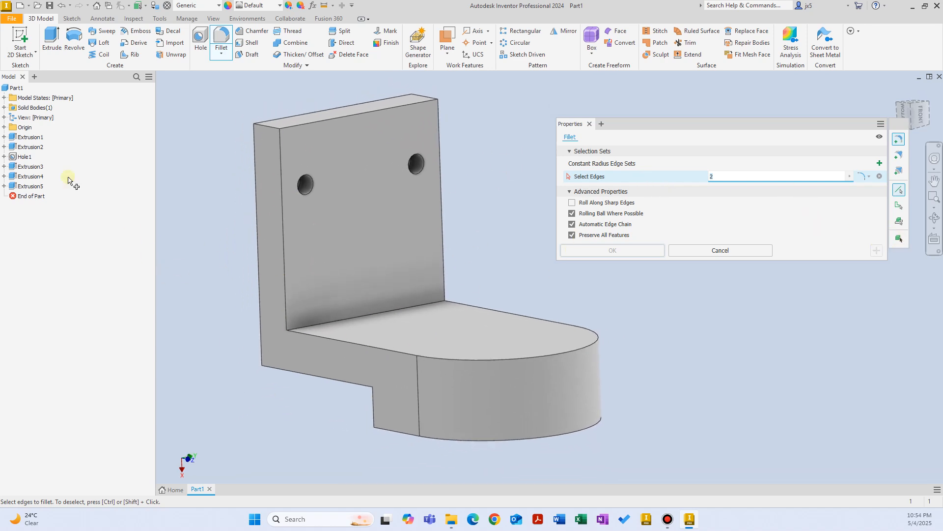
left_click(4, 108)
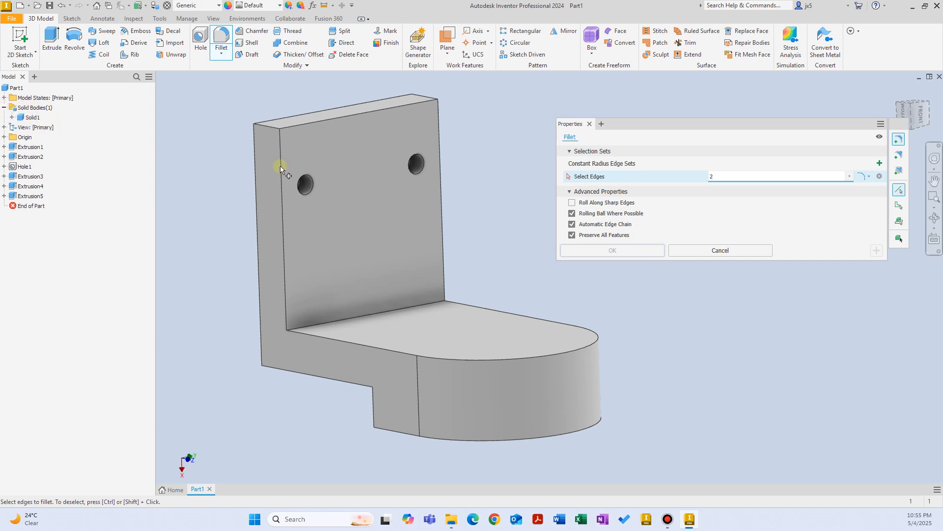
left_click(900, 240)
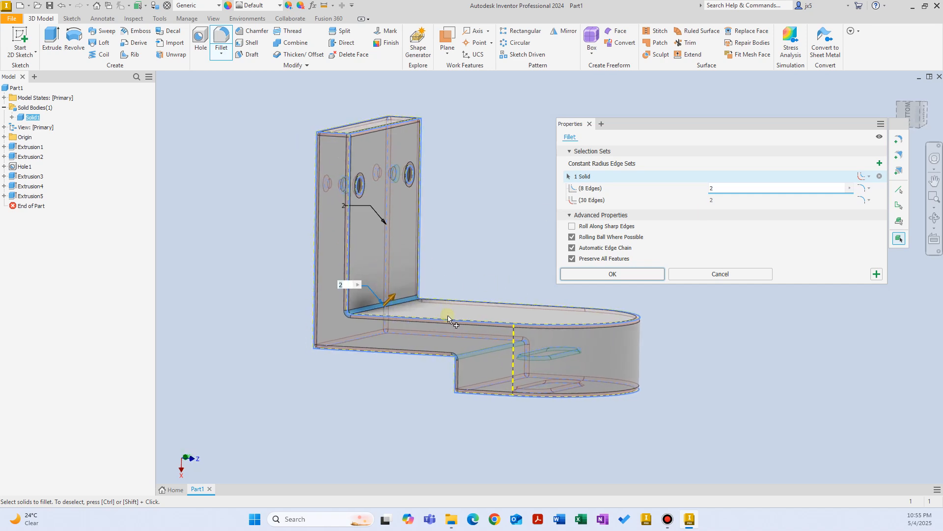
middle_click_drag(445, 317, 440, 306, "shift")
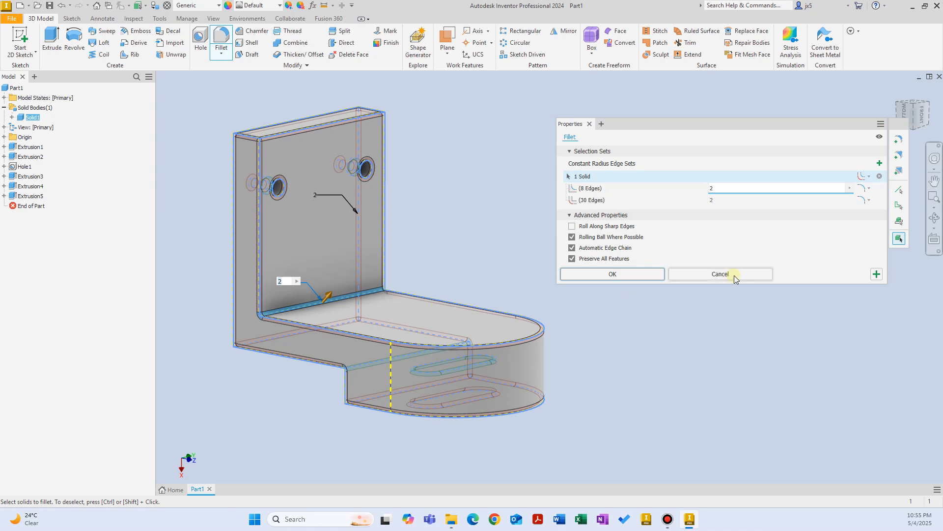
left_click(899, 191)
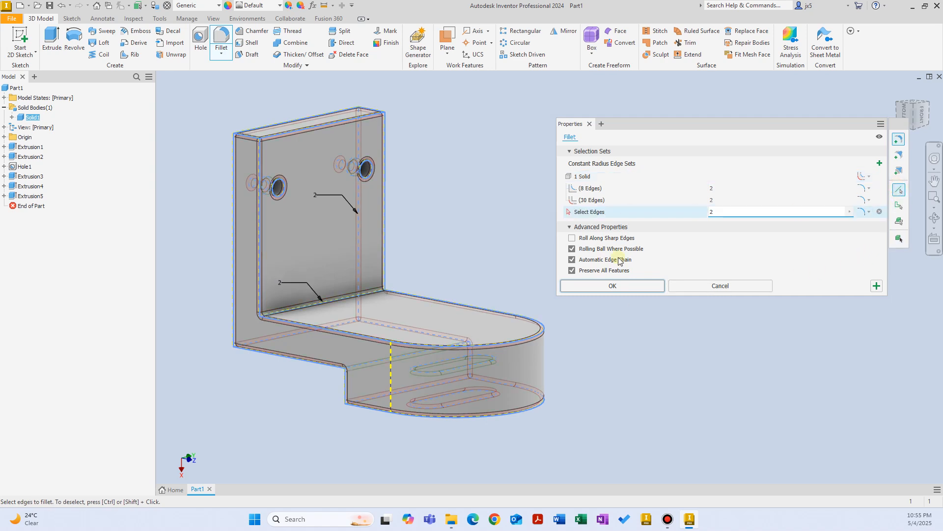
left_click(707, 282)
Pick the base's bottom front edge for a 2 mm fillet, then discard it and restart Fillet.
left_click(221, 38)
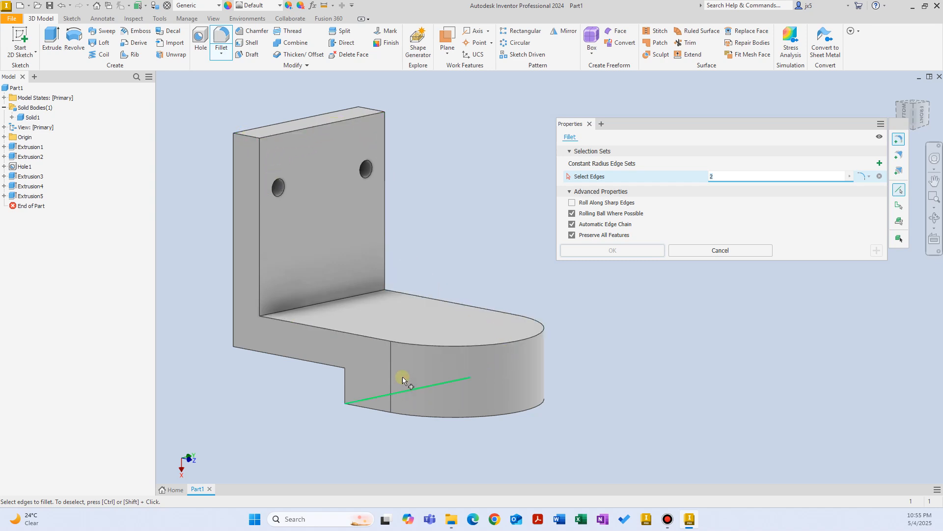
left_click(325, 366)
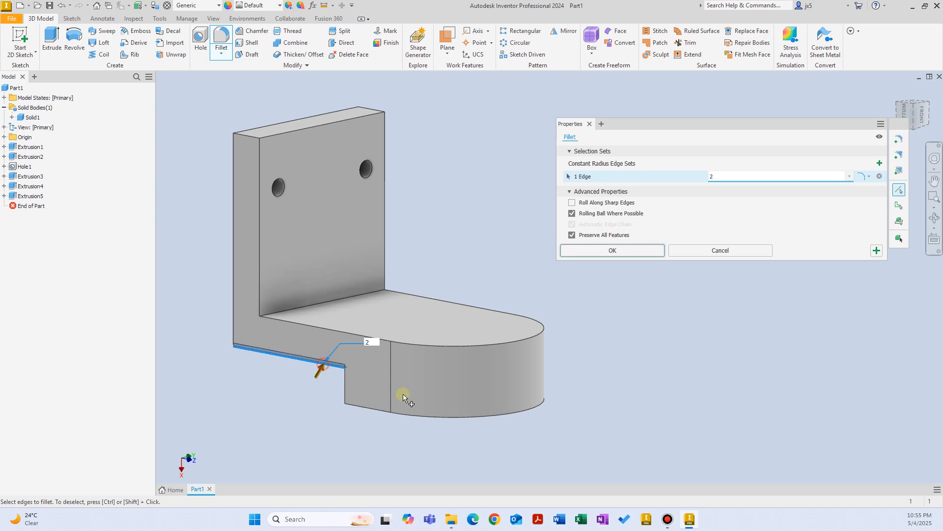
scroll(329, 367, "up", 5)
middle_click_drag(329, 366, 644, 257, "shift")
key("F6")
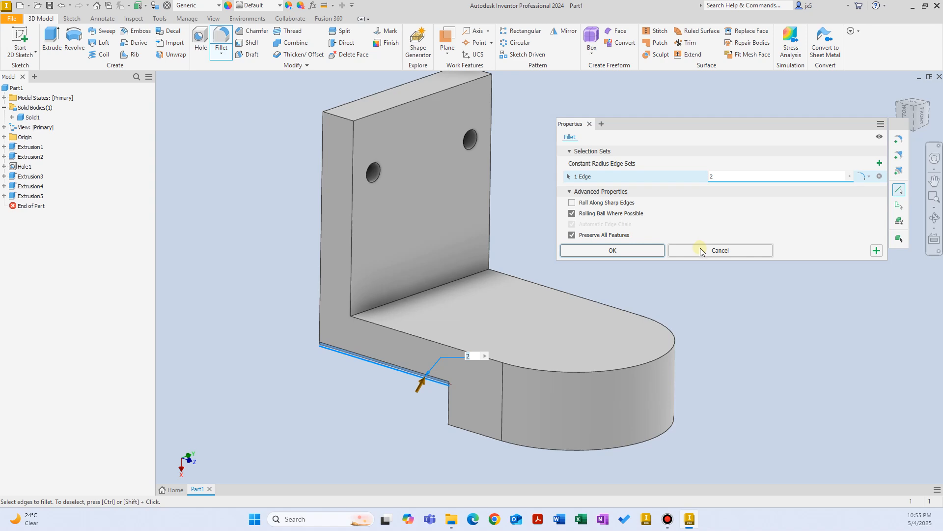
left_click(702, 251)
left_click(221, 39)
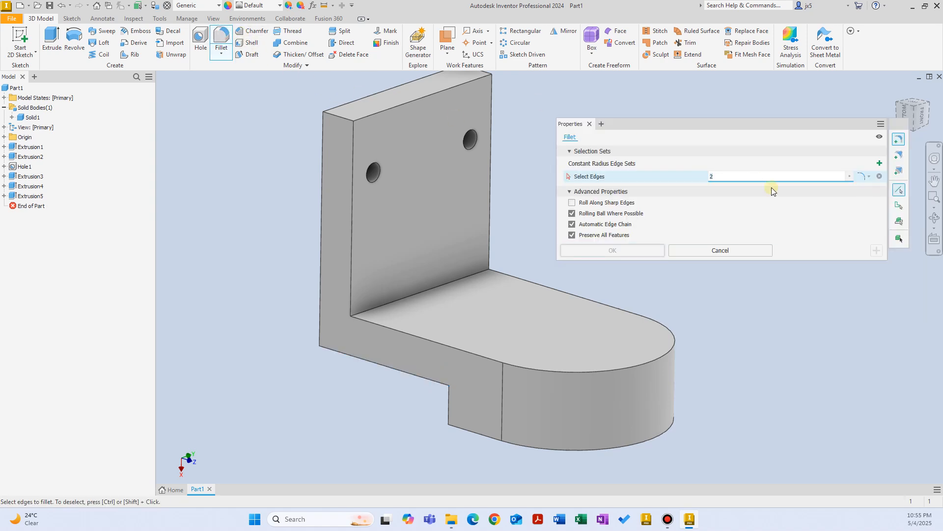
Switch to edge-loop selection priority and add the slot's edge loop.
left_click(901, 208)
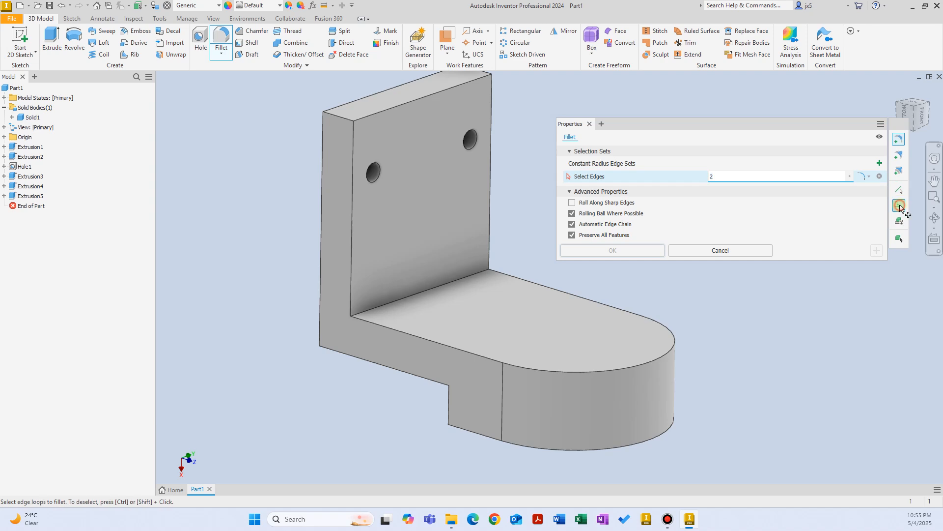
middle_click_drag(448, 225, 463, 249, "shift")
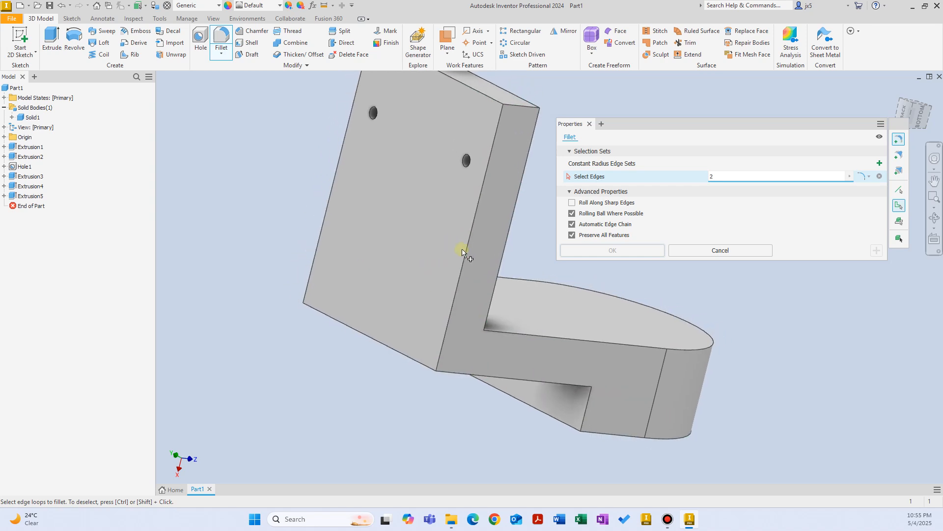
middle_click_drag(550, 393, 532, 280, "shift")
middle_click_drag(611, 386, 642, 374, "shift")
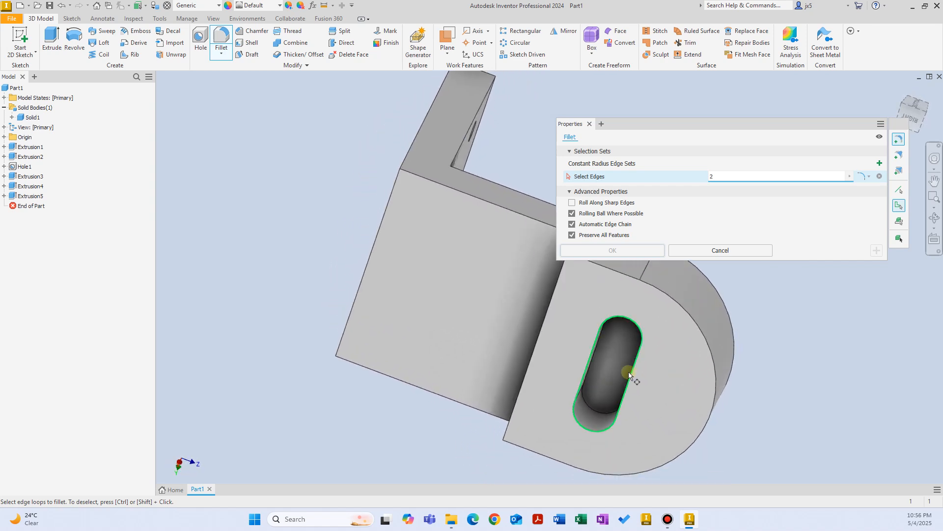
left_click(630, 379)
Add the D-outline and base top edge loops, then cancel the 12-edge fillet.
middle_click_drag(737, 418, 680, 385, "shift")
left_click(680, 385)
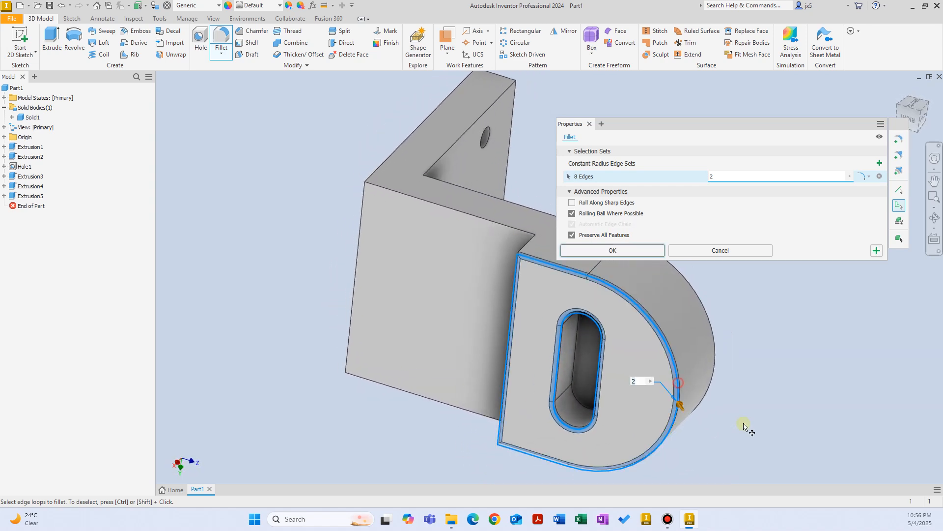
middle_click_drag(747, 426, 543, 356, "shift")
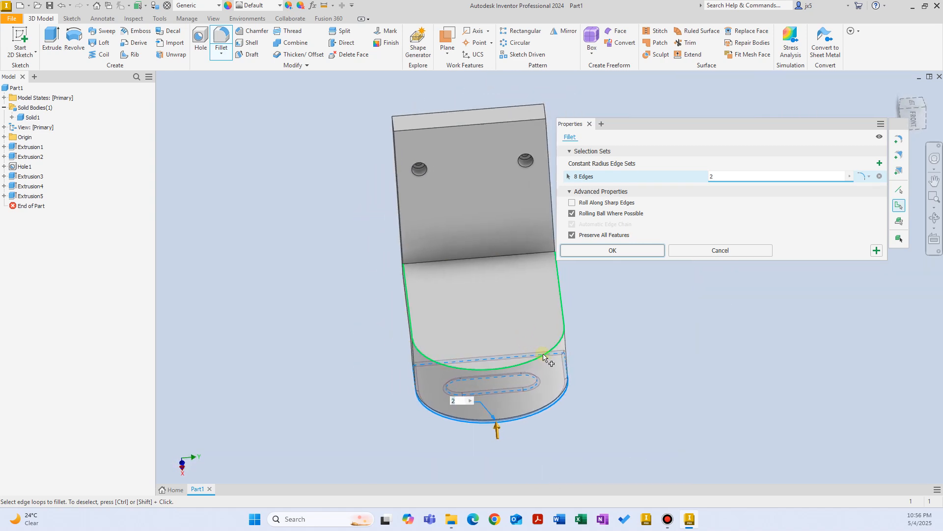
left_click(543, 356)
middle_click_drag(612, 359, 459, 255, "shift")
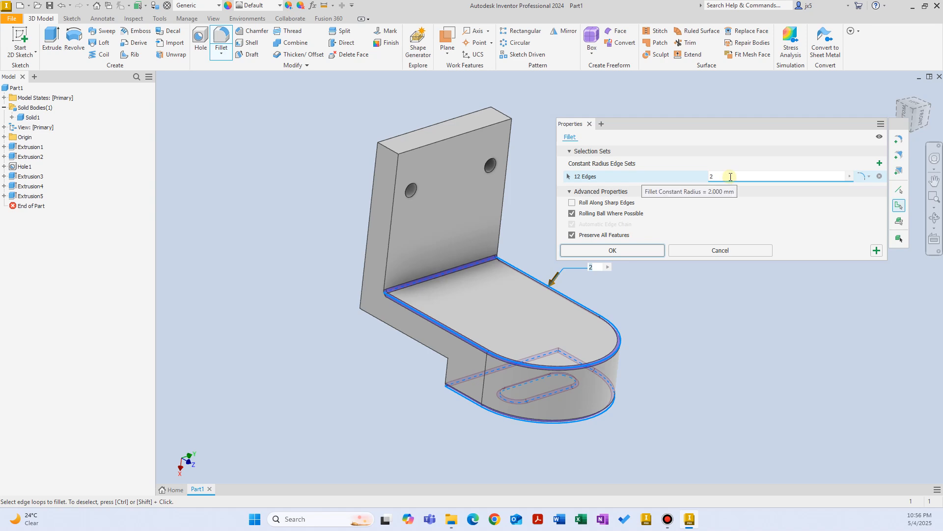
left_click(718, 250)
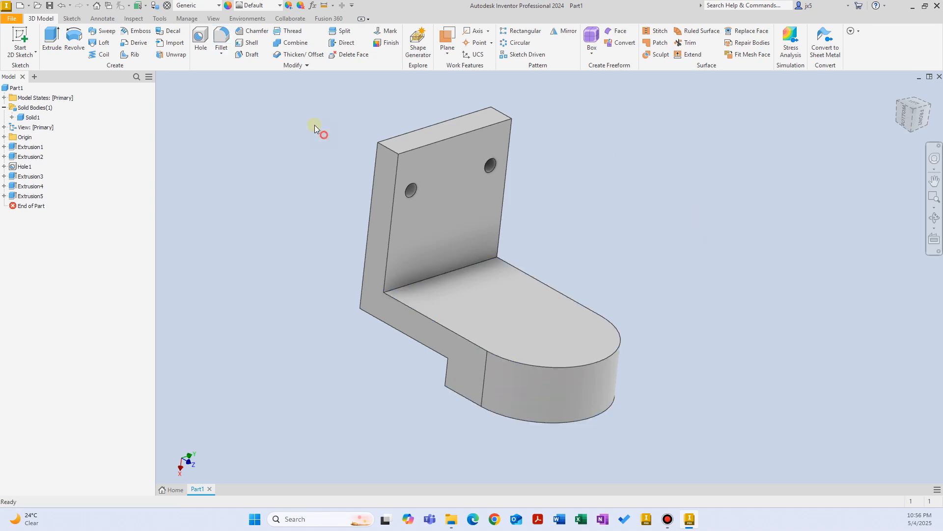
left_click(217, 47)
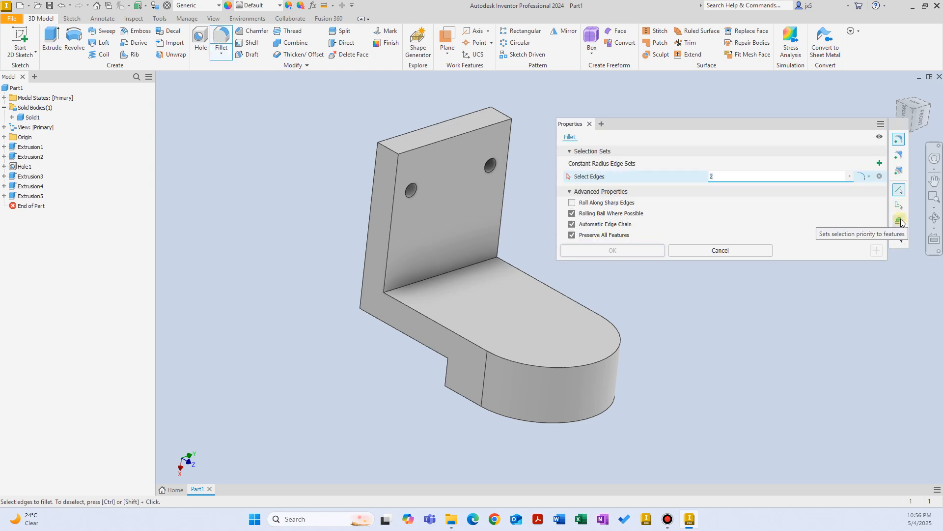
left_click(900, 221)
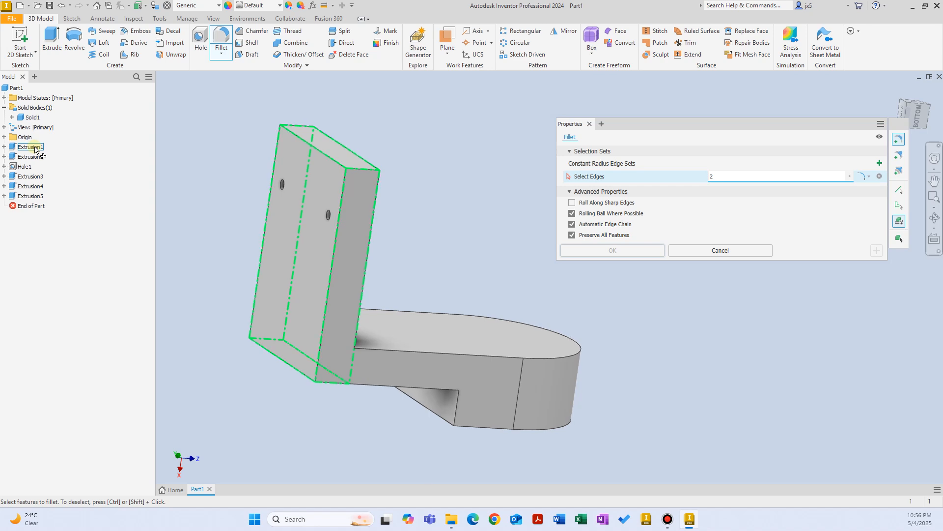
left_click(36, 149)
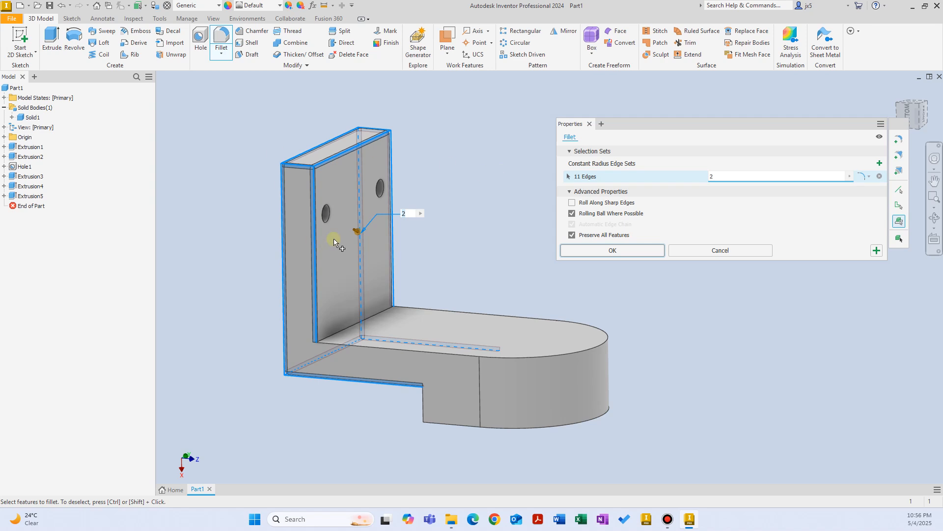
left_click(703, 247)
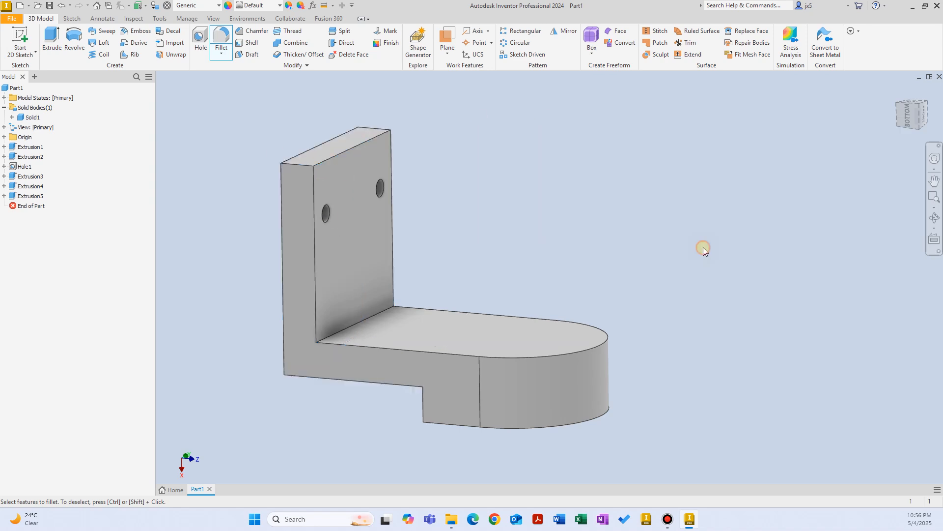
left_click(221, 41)
middle_click_drag(510, 237, 515, 232, "shift")
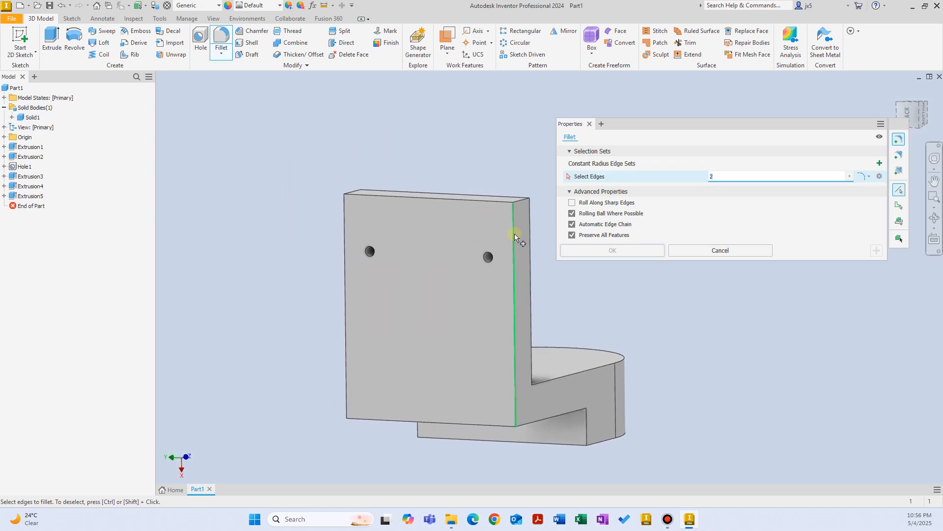
left_click(515, 236)
left_click(489, 203)
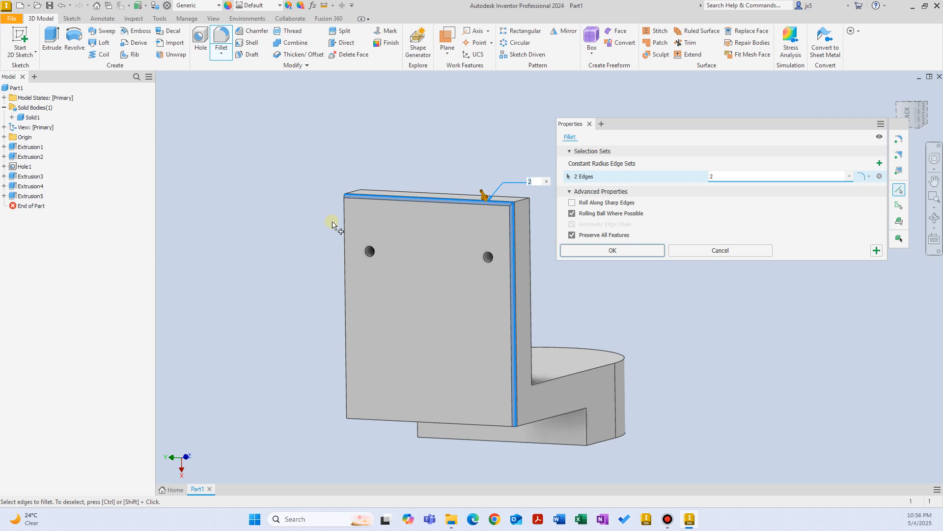
left_click(346, 229)
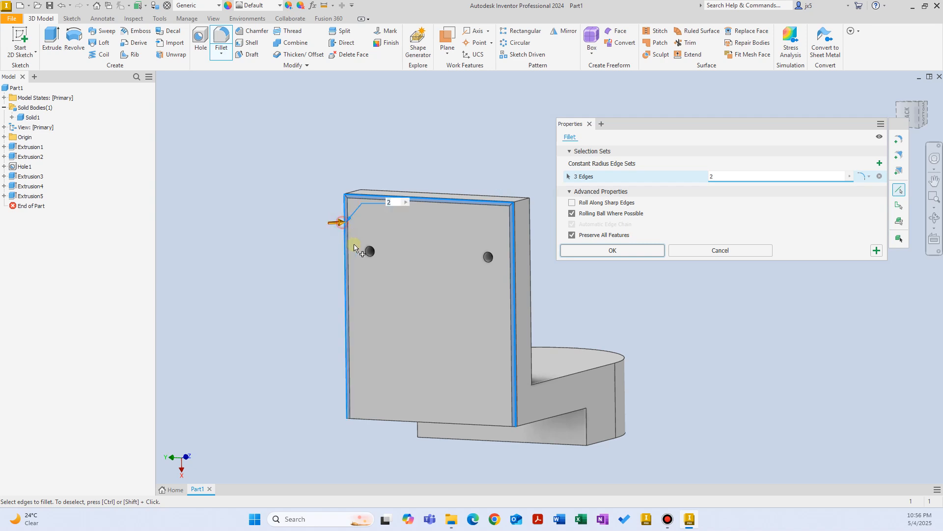
left_click(458, 423)
left_click(487, 256)
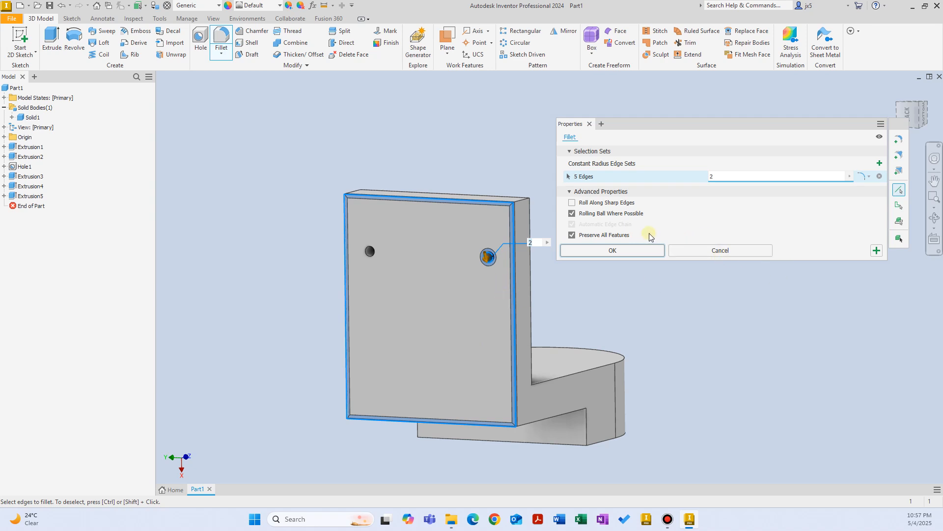
left_click(491, 258, "ctrl")
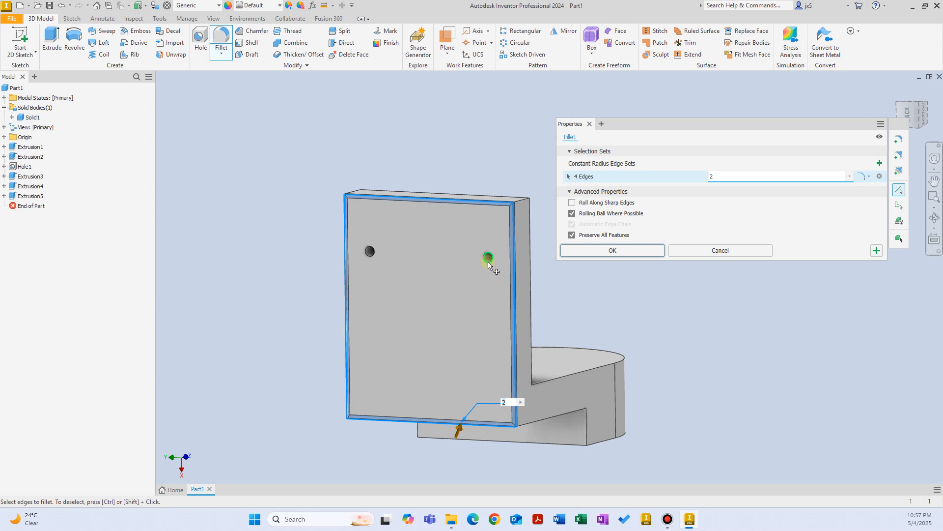
left_click(690, 253)
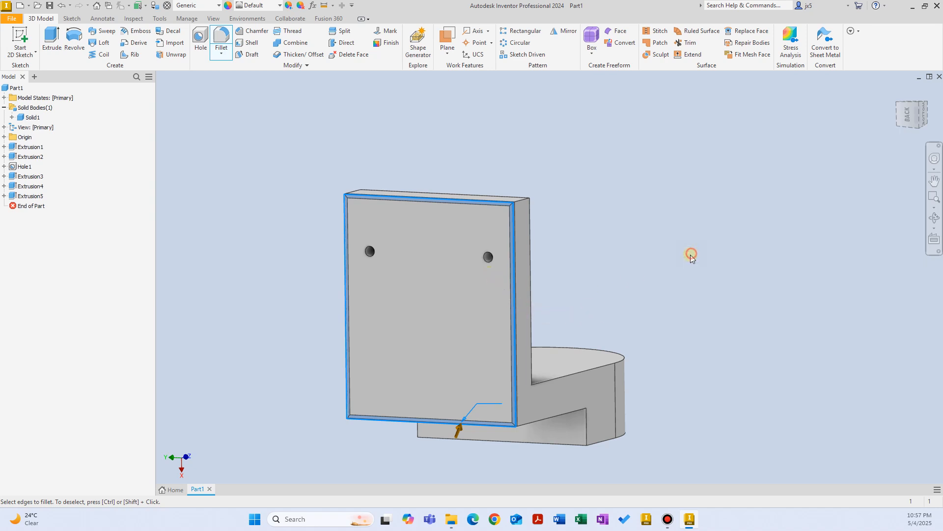
middle_click_drag(691, 254, 673, 279, "shift")
key("F5")
left_click(222, 37)
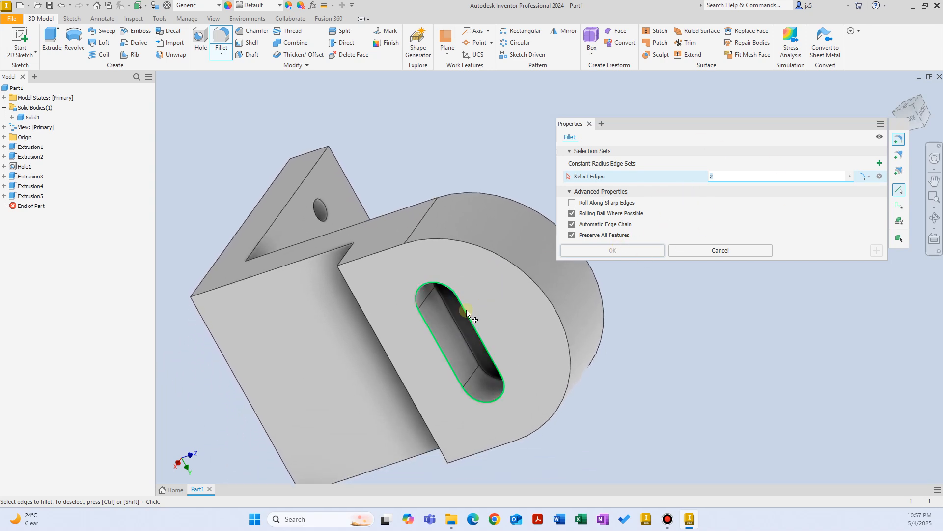
left_click(468, 307)
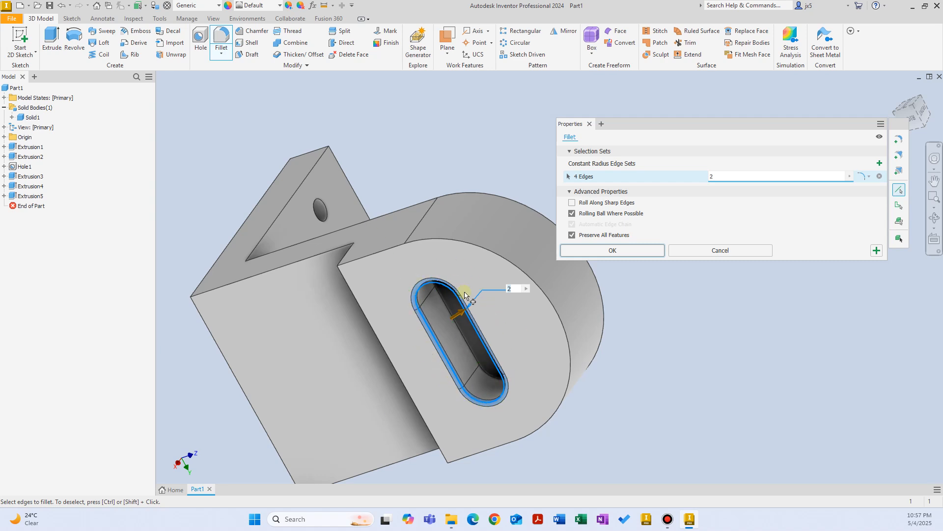
left_click(682, 252)
left_click(222, 36)
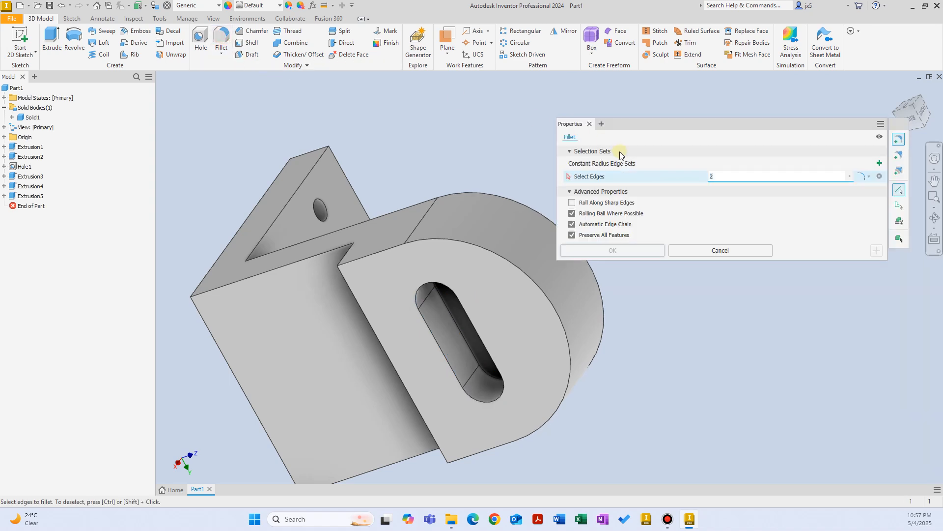
left_click(572, 224)
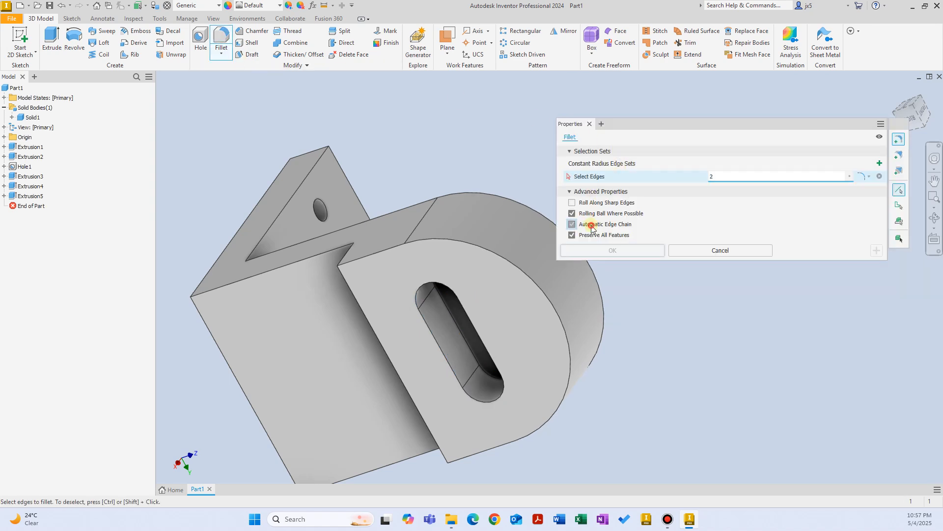
left_click(477, 330)
middle_click_drag(517, 343, 416, 338, "shift")
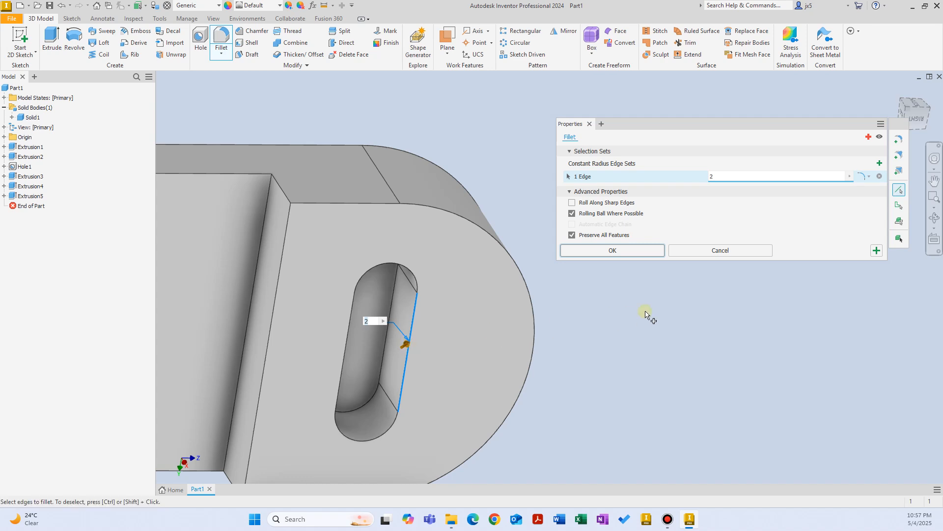
left_click(707, 250)
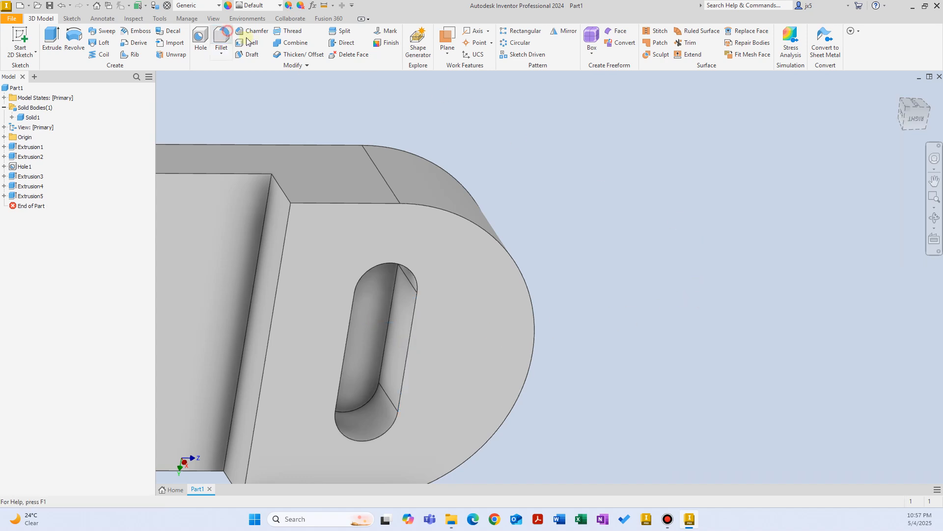
left_click(221, 39)
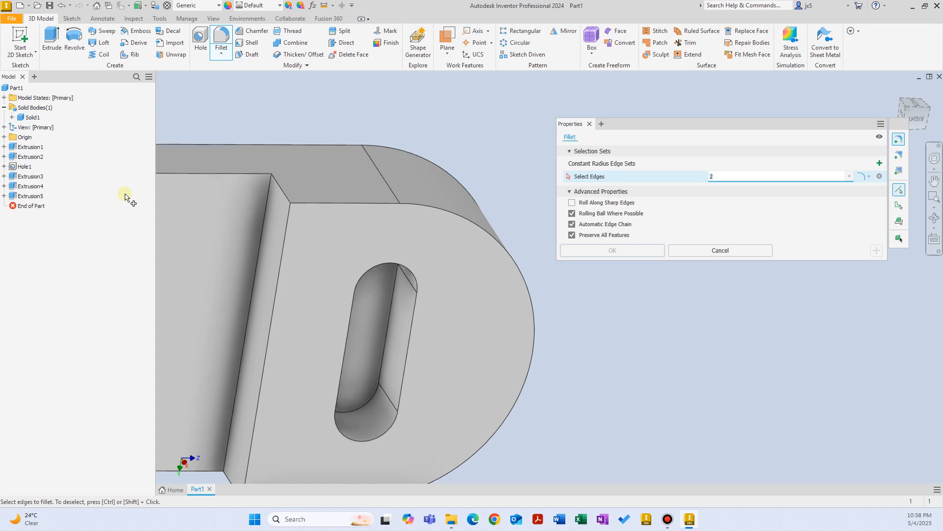
middle_click_drag(344, 223, 383, 221, "shift")
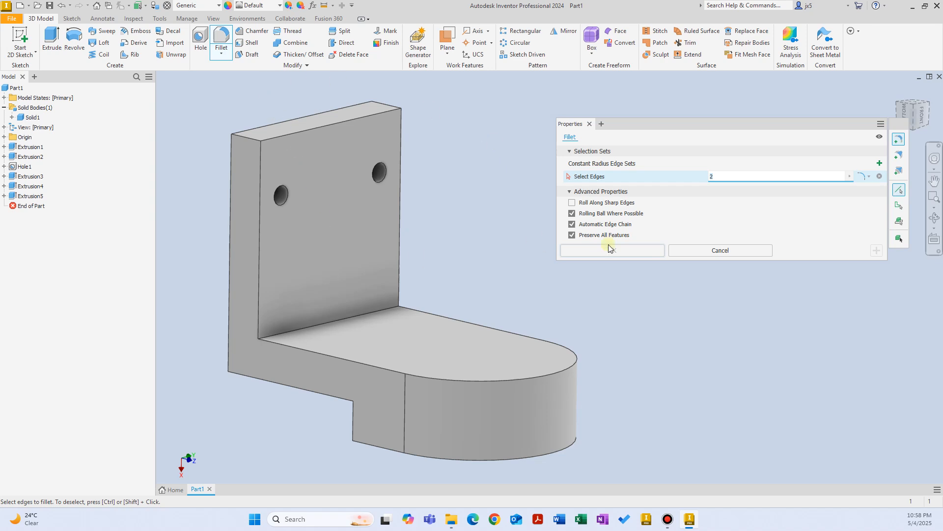
left_click(678, 251)
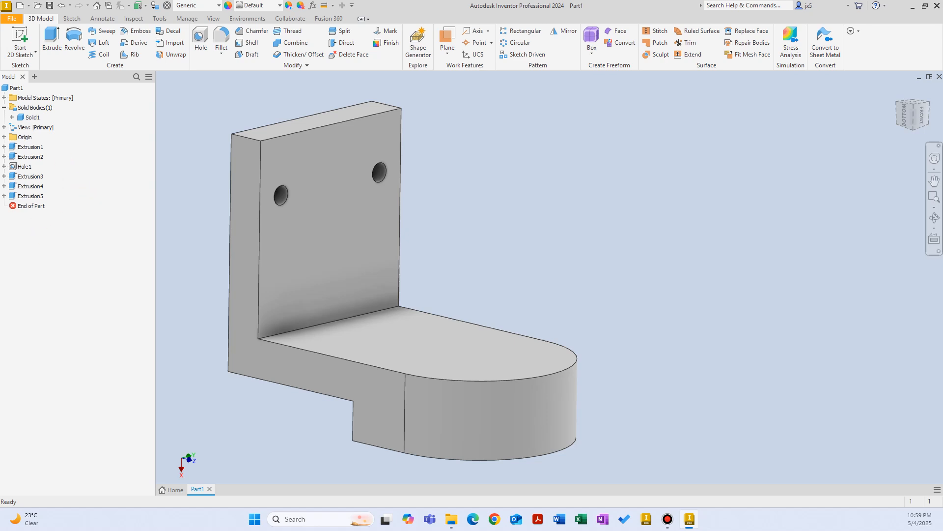
left_click(31, 146)
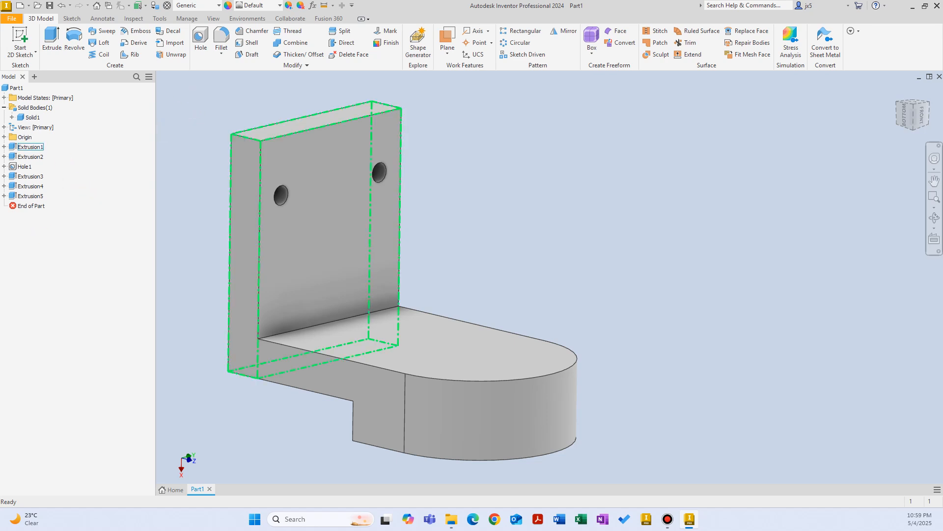